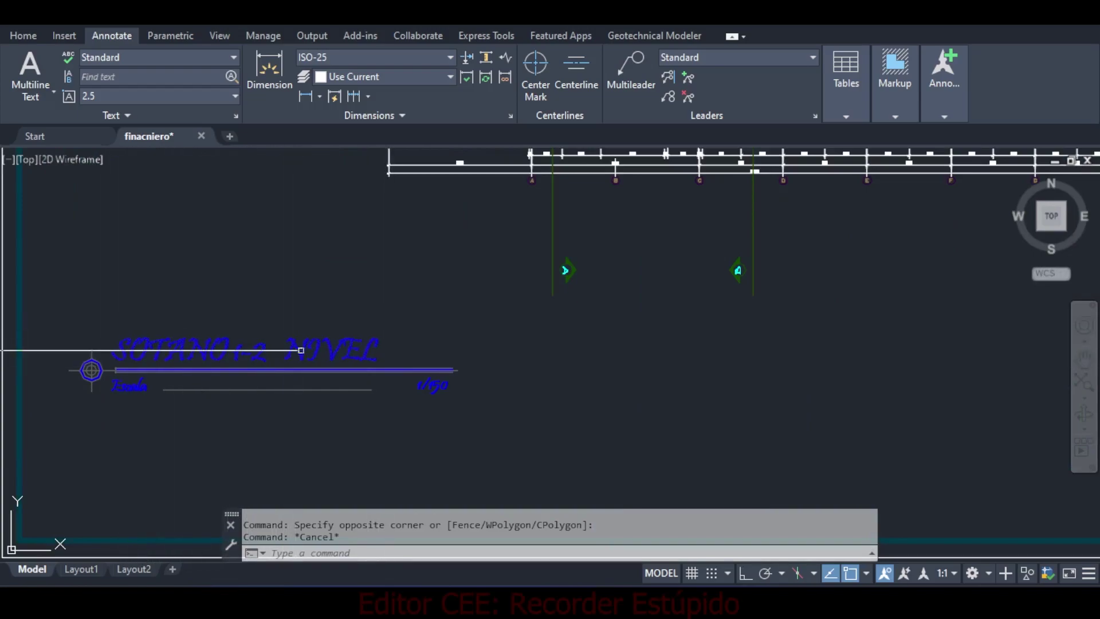
Examine the two basement parking levels and their NPT floor-level labels in the building section
{"action": "scroll", "coordinate": [368, 347], "scroll_direction": "down", "scroll_amount": 2}
{"action": "scroll", "coordinate": [388, 338], "scroll_direction": "down", "scroll_amount": 1}
{"action": "middle_click_drag", "start_coordinate": [531, 276], "coordinate": [201, 417]}
{"action": "scroll", "coordinate": [201, 417], "scroll_direction": "down", "scroll_amount": 1}
{"action": "middle_click_drag", "start_coordinate": [432, 310], "coordinate": [233, 393]}
{"action": "middle_click_drag", "start_coordinate": [578, 289], "coordinate": [201, 428]}
{"action": "scroll", "coordinate": [202, 428], "scroll_direction": "down", "scroll_amount": 2}
{"action": "mouse_move", "coordinate": [475, 307]}
{"action": "middle_mouse_down"}
{"action": "mouse_move", "coordinate": [341, 313]}
{"action": "mouse_move", "coordinate": [385, 399]}
{"action": "middle_mouse_up"}
{"action": "scroll", "coordinate": [350, 238], "scroll_direction": "up", "scroll_amount": 6}
{"action": "scroll", "coordinate": [377, 502], "scroll_direction": "up", "scroll_amount": 6}
{"action": "middle_click_drag", "start_coordinate": [377, 502], "coordinate": [232, 319]}
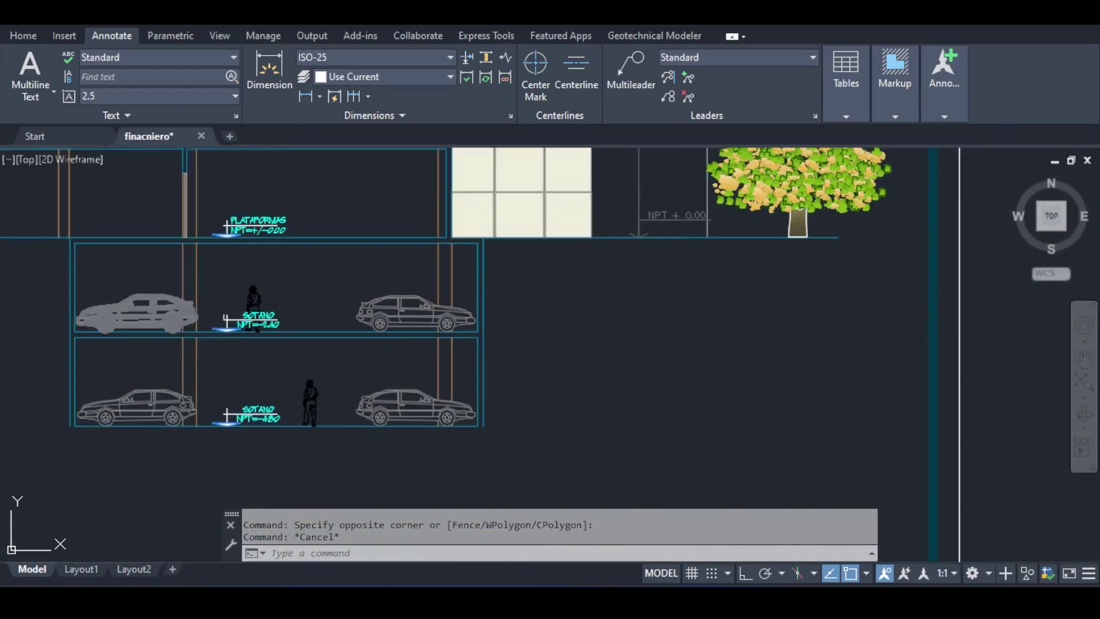
{"action": "scroll", "coordinate": [232, 320], "scroll_direction": "up", "scroll_amount": 6}
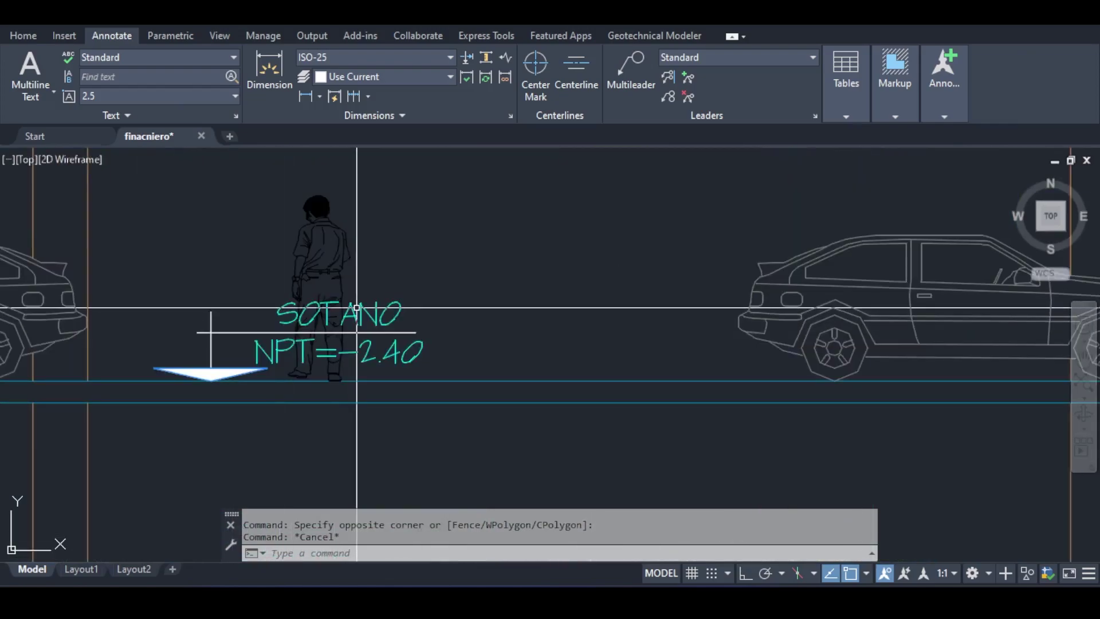
{"action": "scroll", "coordinate": [356, 308], "scroll_direction": "down", "scroll_amount": 10}
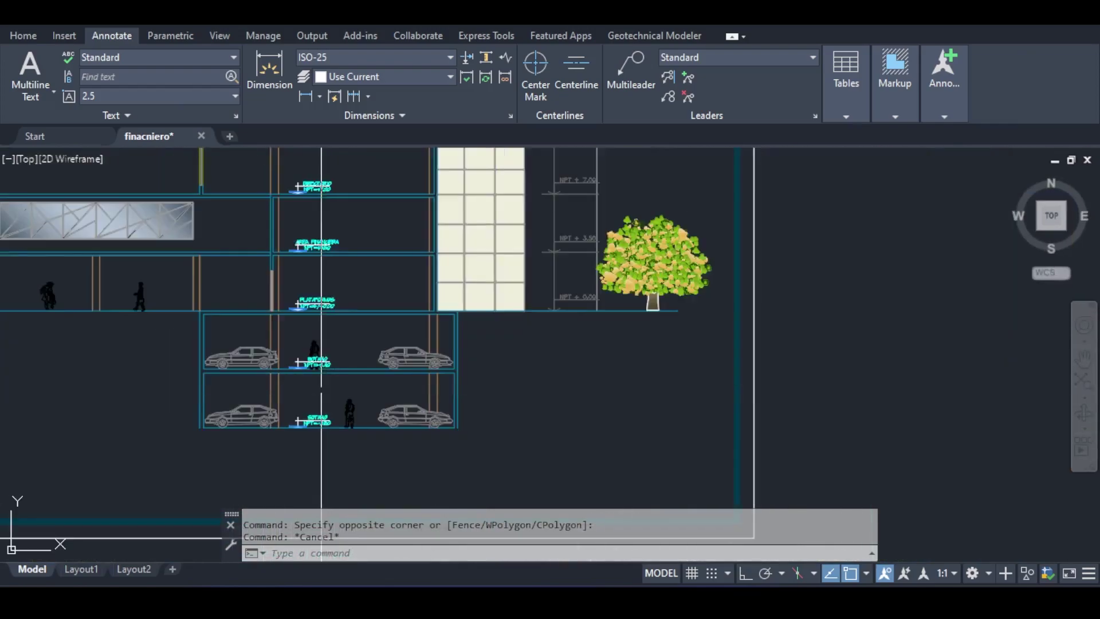
Examine the SOTANO 1-2 NIVEL parking plan, including its ramp, parking spaces and drawing title
{"action": "scroll", "coordinate": [305, 388], "scroll_direction": "down", "scroll_amount": 5}
{"action": "scroll", "coordinate": [256, 278], "scroll_direction": "up", "scroll_amount": 10}
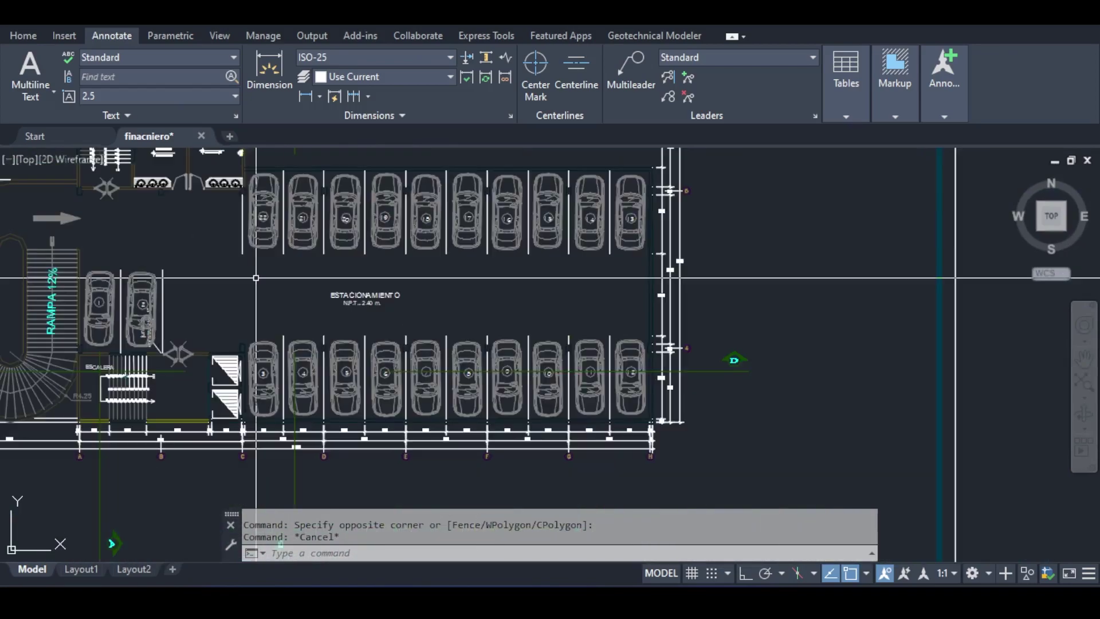
{"action": "scroll", "coordinate": [257, 278], "scroll_direction": "down", "scroll_amount": 2}
{"action": "middle_click_drag", "start_coordinate": [209, 276], "coordinate": [351, 244]}
{"action": "middle_click_drag", "start_coordinate": [272, 316], "coordinate": [373, 172]}
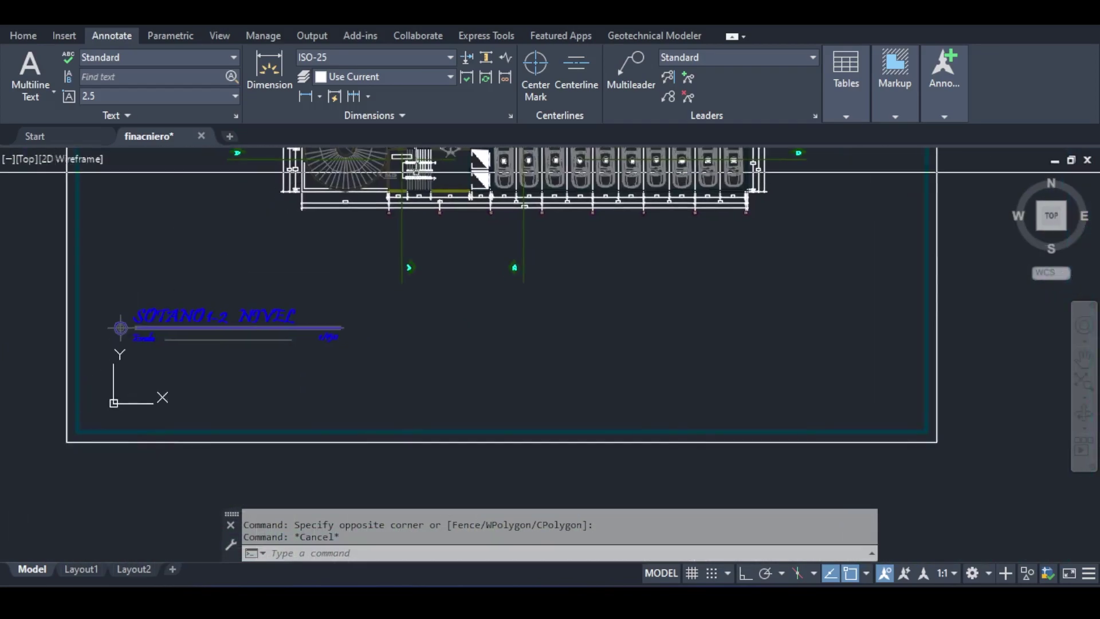
{"action": "scroll", "coordinate": [180, 331], "scroll_direction": "up", "scroll_amount": 2}
{"action": "scroll", "coordinate": [172, 322], "scroll_direction": "down", "scroll_amount": 5}
{"action": "scroll", "coordinate": [172, 322], "scroll_direction": "up", "scroll_amount": 5}
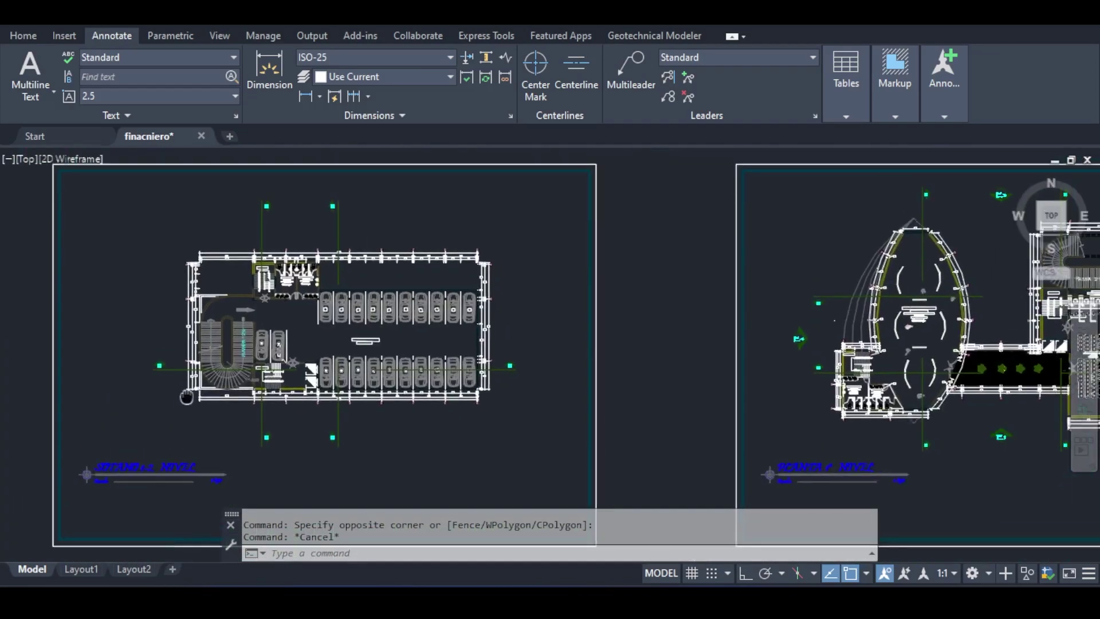
{"action": "middle_click_drag", "start_coordinate": [248, 376], "coordinate": [298, 232]}
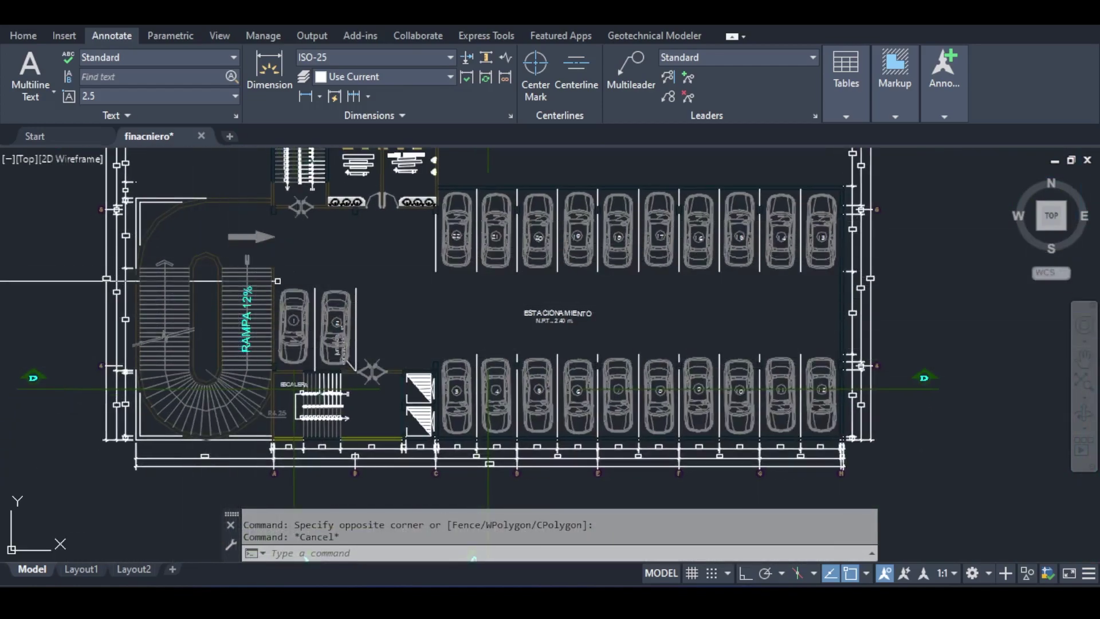
{"action": "scroll", "coordinate": [296, 291], "scroll_direction": "down", "scroll_amount": 4}
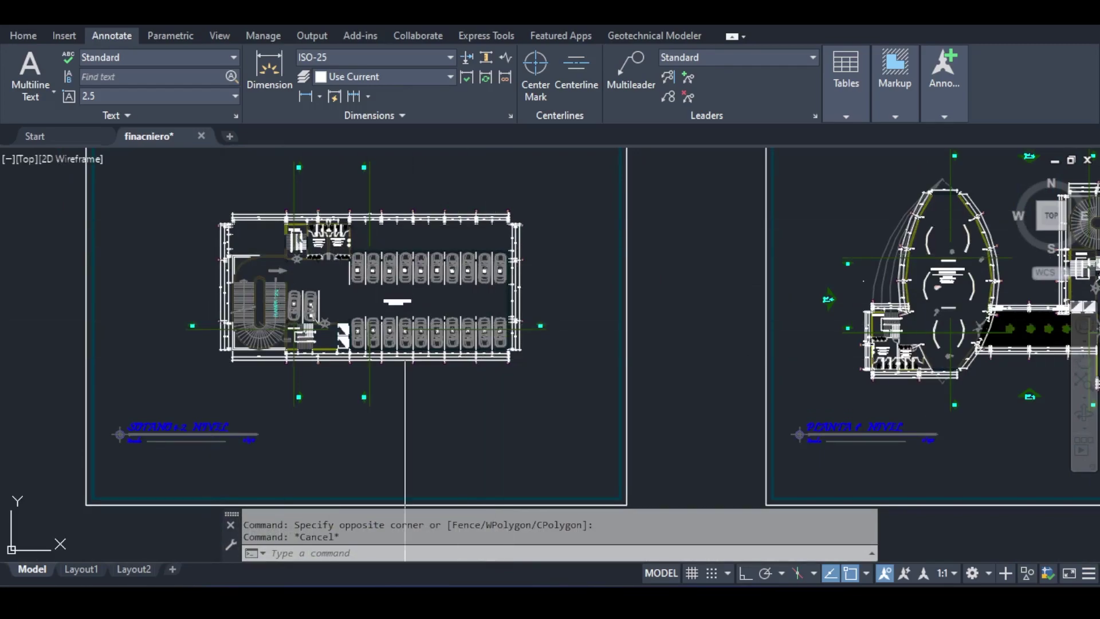
Compare the ramp and building layout of the first-level plan with the basement parking plan
{"action": "scroll", "coordinate": [471, 304], "scroll_direction": "down", "scroll_amount": 2}
{"action": "middle_click_drag", "start_coordinate": [825, 271], "coordinate": [501, 296]}
{"action": "scroll", "coordinate": [608, 332], "scroll_direction": "up", "scroll_amount": 4}
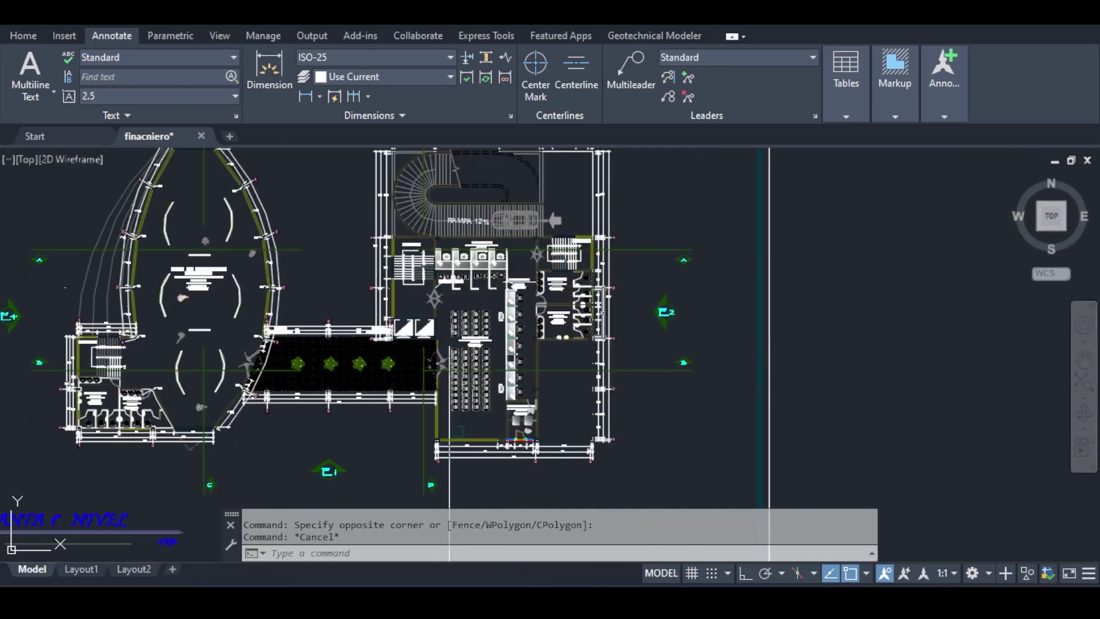
{"action": "scroll", "coordinate": [504, 333], "scroll_direction": "down", "scroll_amount": 2}
{"action": "middle_click_drag", "start_coordinate": [265, 329], "coordinate": [536, 310]}
{"action": "middle_click_drag", "start_coordinate": [147, 325], "coordinate": [421, 342]}
{"action": "scroll", "coordinate": [537, 234], "scroll_direction": "down", "scroll_amount": 4}
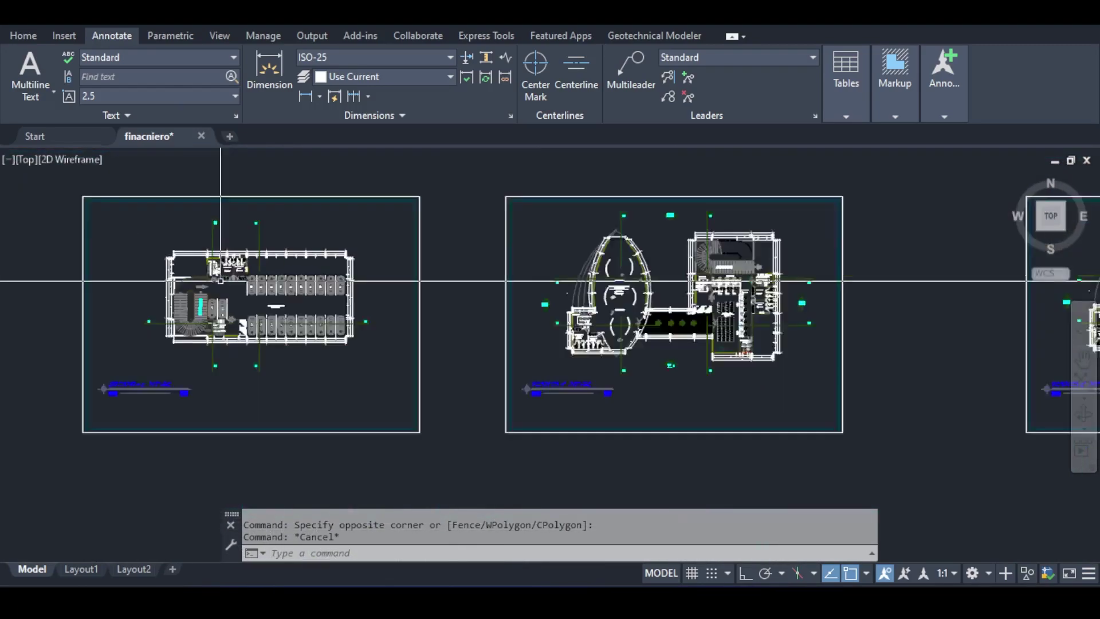
Rotate the whole basement parking plan 90 degrees clockwise with ortho mode on, leaving its sheet frame and title in place
{"action": "left_click", "coordinate": [154, 236]}
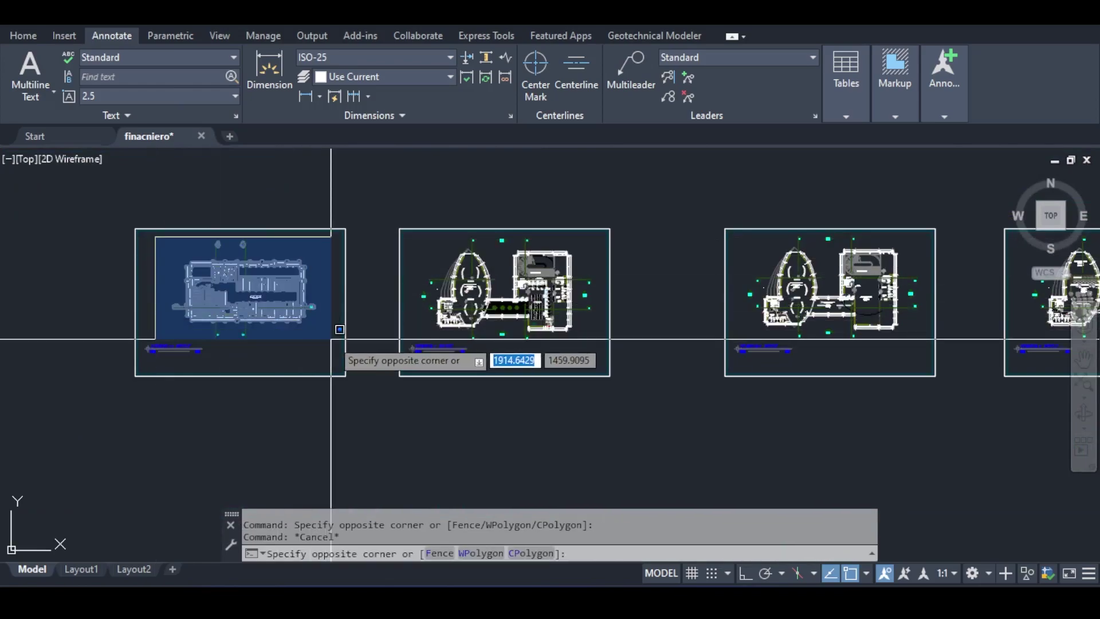
{"action": "left_click", "coordinate": [327, 330]}
{"action": "scroll", "coordinate": [75, 43], "scroll_direction": "up", "scroll_amount": 2}
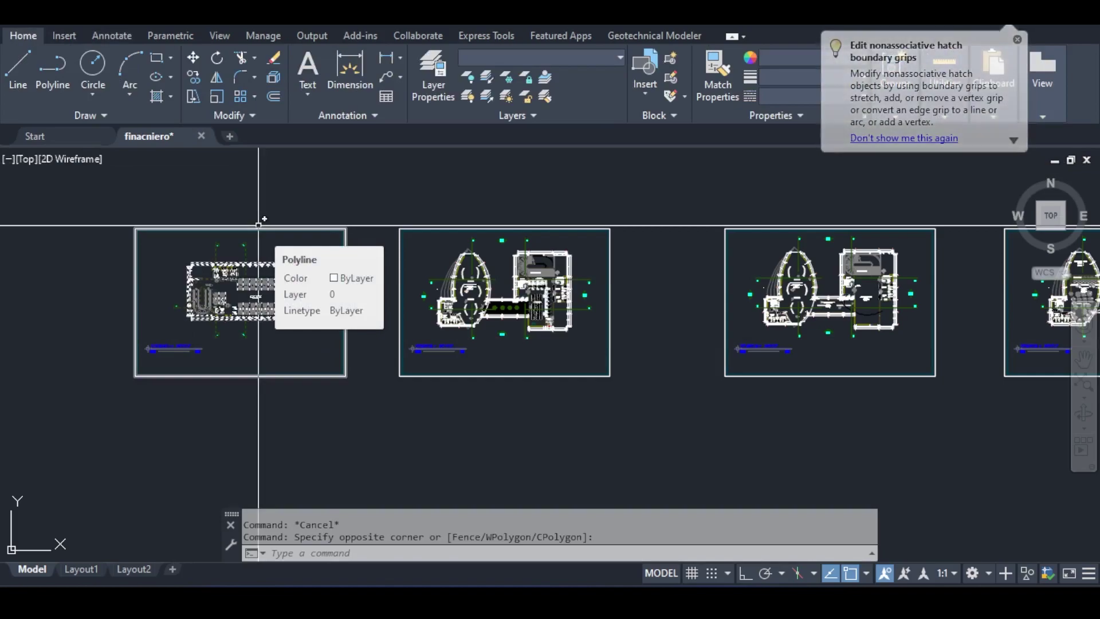
{"action": "type", "text": "ro"}
{"action": "key", "text": "Return"}
{"action": "left_click", "coordinate": [259, 250]}
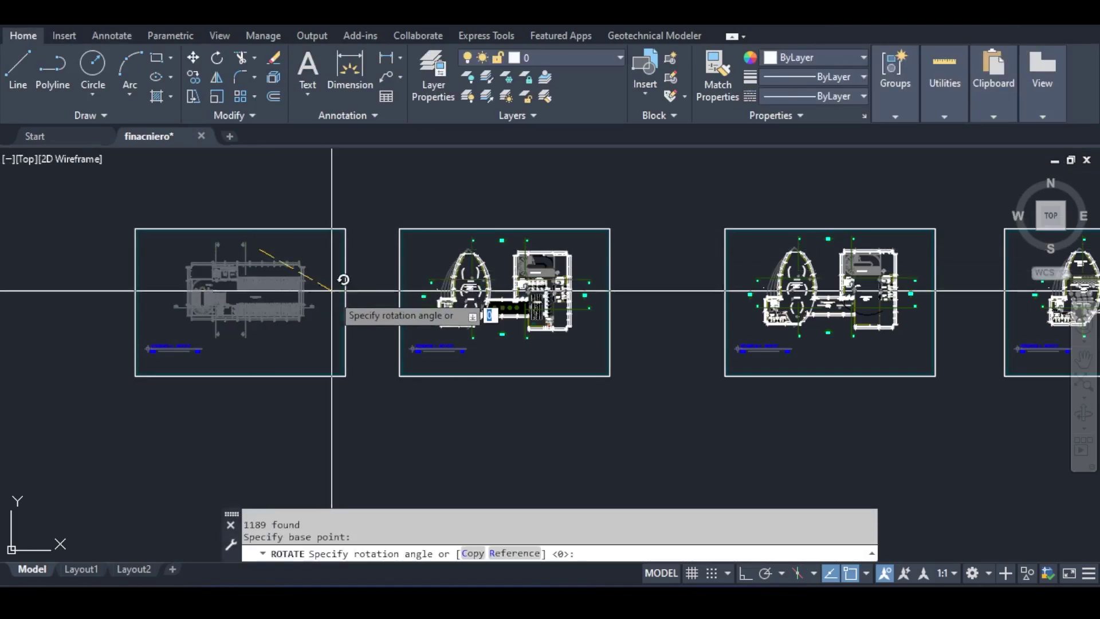
{"action": "key", "text": "F8"}
{"action": "left_click", "coordinate": [318, 328]}
{"action": "mouse_move", "coordinate": [211, 227]}
{"action": "middle_mouse_down"}
{"action": "mouse_move", "coordinate": [225, 253]}
{"action": "mouse_move", "coordinate": [163, 288]}
{"action": "middle_mouse_up"}
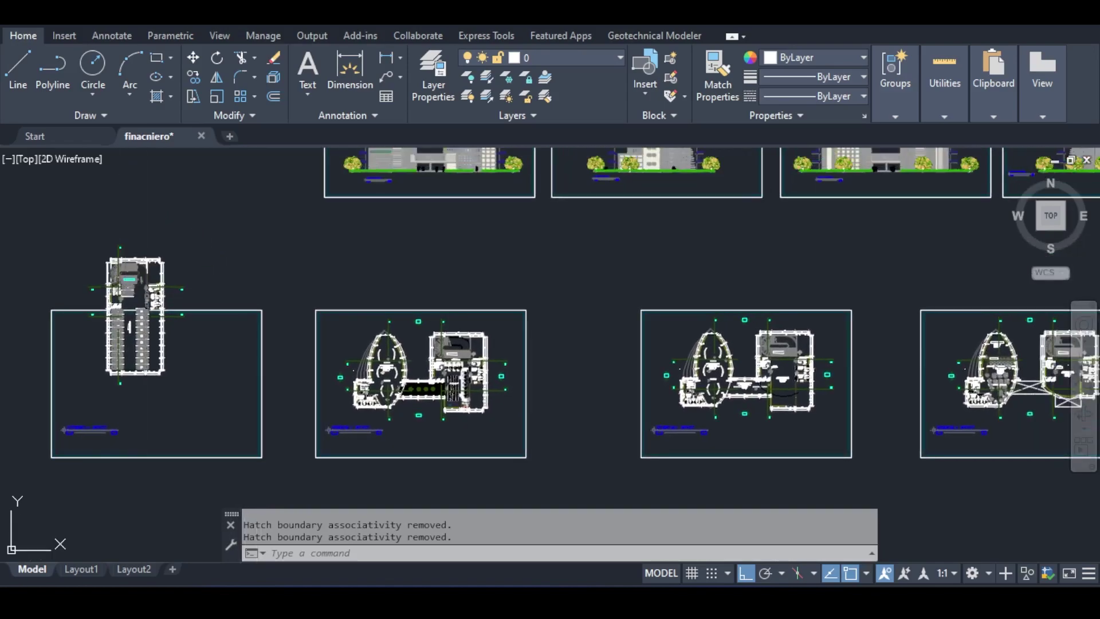
Compare the rotated basement plan's orientation and ramp with the neighbouring first-level plan
{"action": "middle_click_drag", "start_coordinate": [335, 280], "coordinate": [220, 255]}
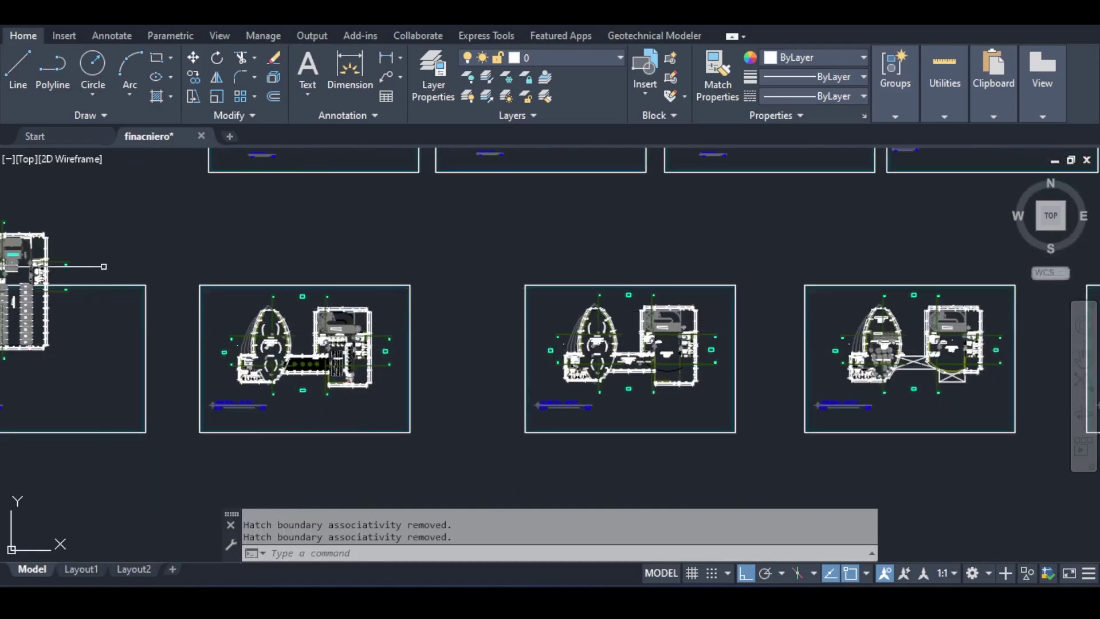
{"action": "middle_click_drag", "start_coordinate": [103, 266], "coordinate": [201, 290]}
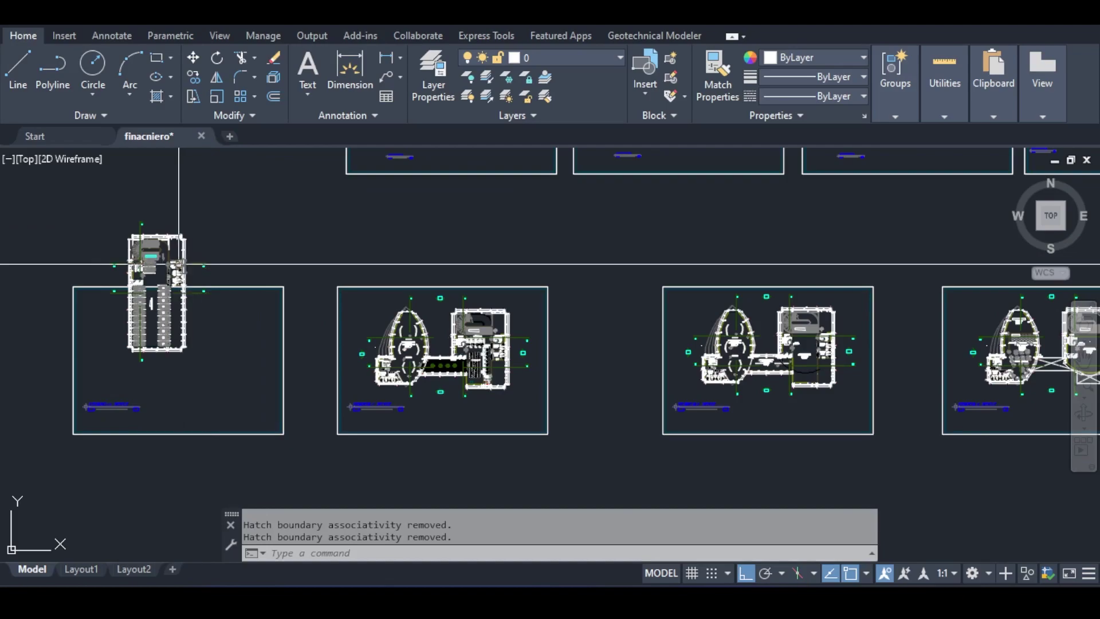
{"action": "scroll", "coordinate": [179, 264], "scroll_direction": "up", "scroll_amount": 4}
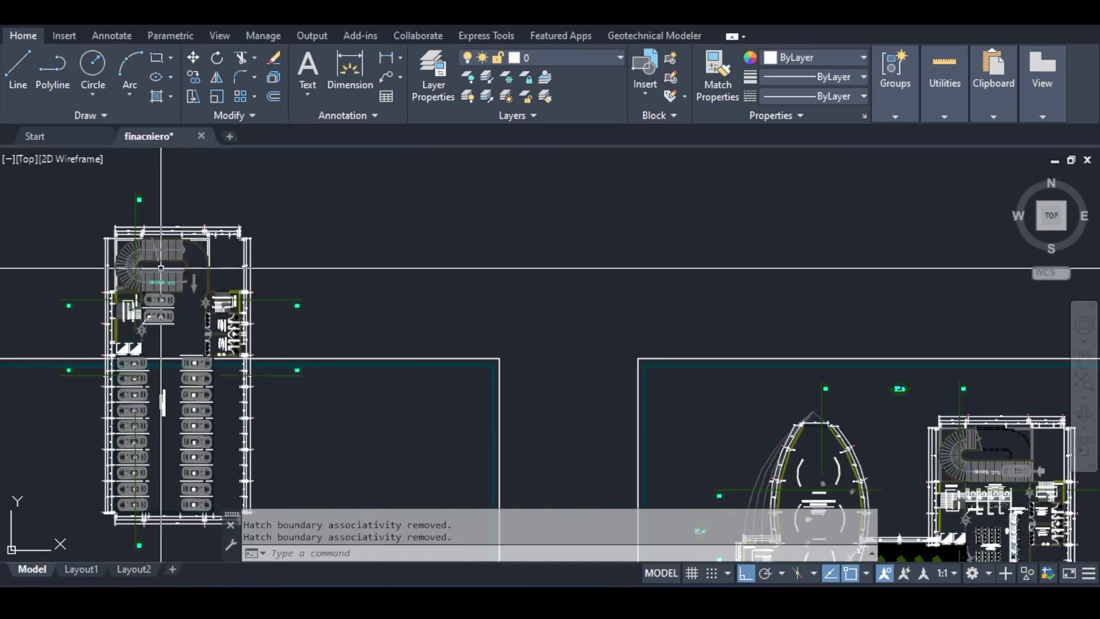
{"action": "middle_click_drag", "start_coordinate": [283, 267], "coordinate": [101, 234]}
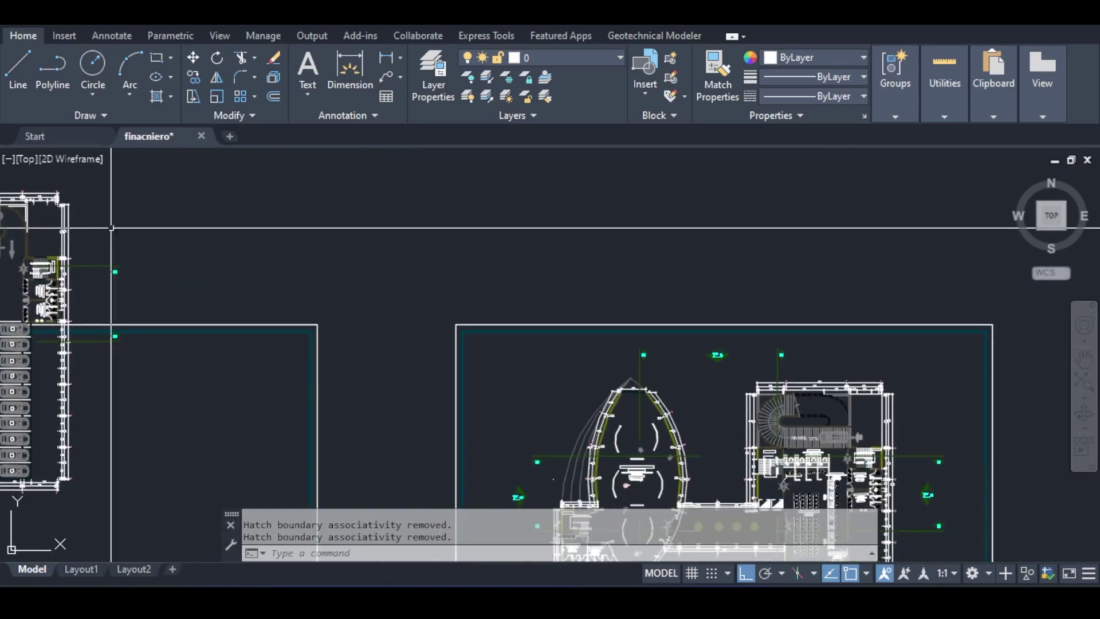
{"action": "middle_click_drag", "start_coordinate": [20, 267], "coordinate": [235, 298]}
{"action": "middle_click_drag", "start_coordinate": [449, 255], "coordinate": [242, 214]}
{"action": "middle_click_drag", "start_coordinate": [422, 265], "coordinate": [210, 148]}
{"action": "scroll", "coordinate": [335, 254], "scroll_direction": "down", "scroll_amount": 2}
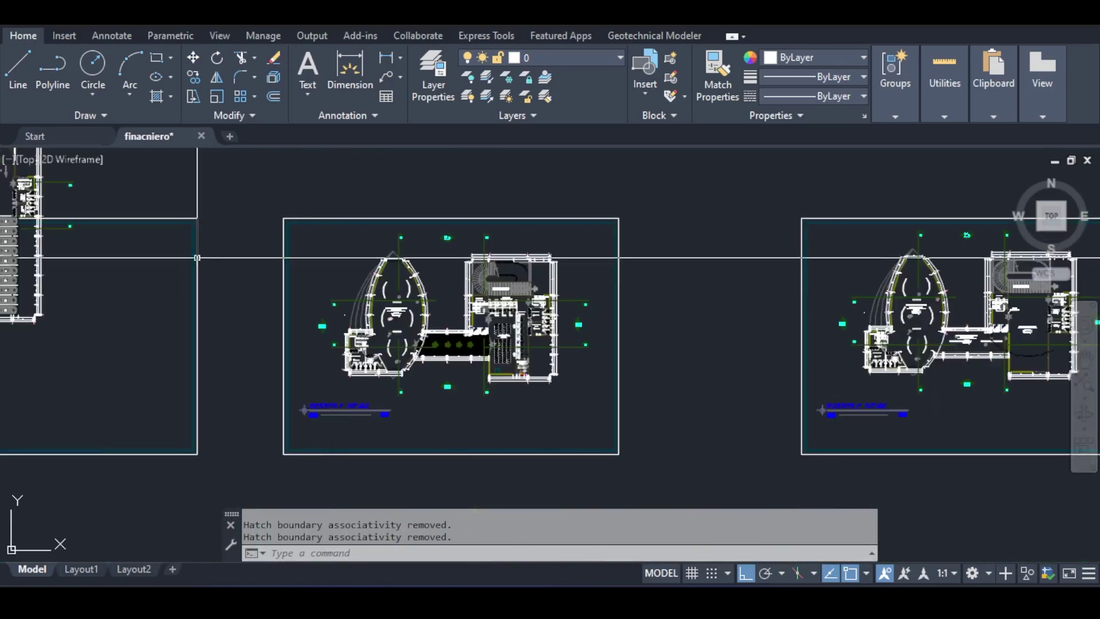
{"action": "middle_click_drag", "start_coordinate": [197, 257], "coordinate": [413, 368]}
{"action": "mouse_move", "coordinate": [473, 341]}
{"action": "middle_mouse_down"}
{"action": "mouse_move", "coordinate": [354, 322]}
{"action": "mouse_move", "coordinate": [36, 497]}
{"action": "middle_mouse_up"}
{"action": "scroll", "coordinate": [354, 321], "scroll_direction": "down", "scroll_amount": 3}
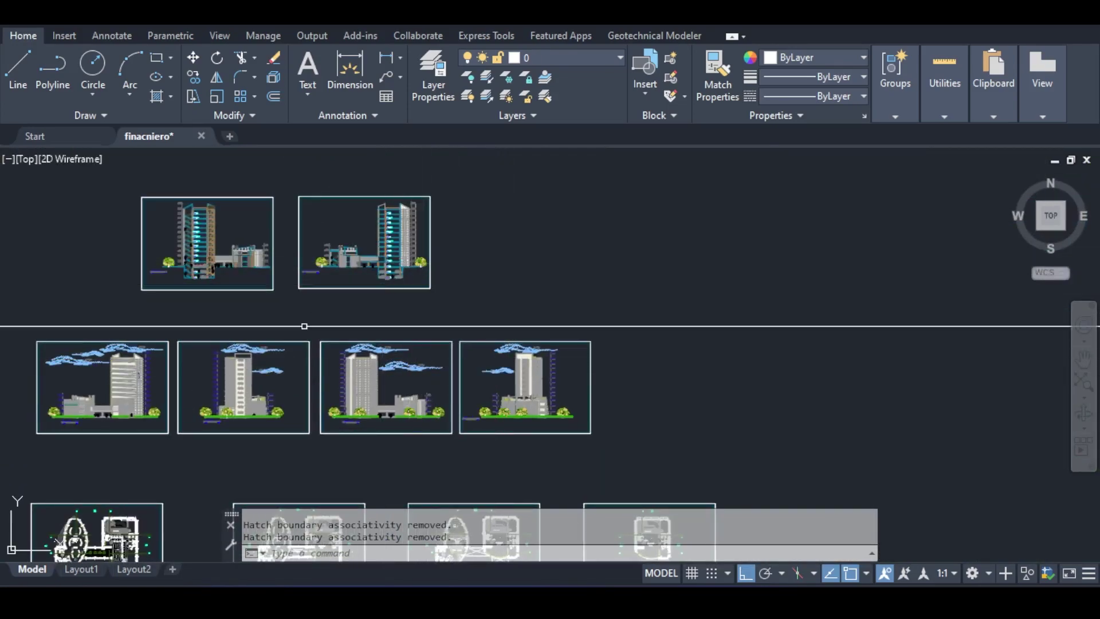
Examine the first-level plan's bank building and connecting passage together with its PLANTA 1° NIVEL drawing title
{"action": "middle_click_drag", "start_coordinate": [107, 544], "coordinate": [279, 302]}
{"action": "scroll", "coordinate": [279, 302], "scroll_direction": "up", "scroll_amount": 2}
{"action": "scroll", "coordinate": [267, 300], "scroll_direction": "up", "scroll_amount": 1}
{"action": "scroll", "coordinate": [259, 296], "scroll_direction": "up", "scroll_amount": 1}
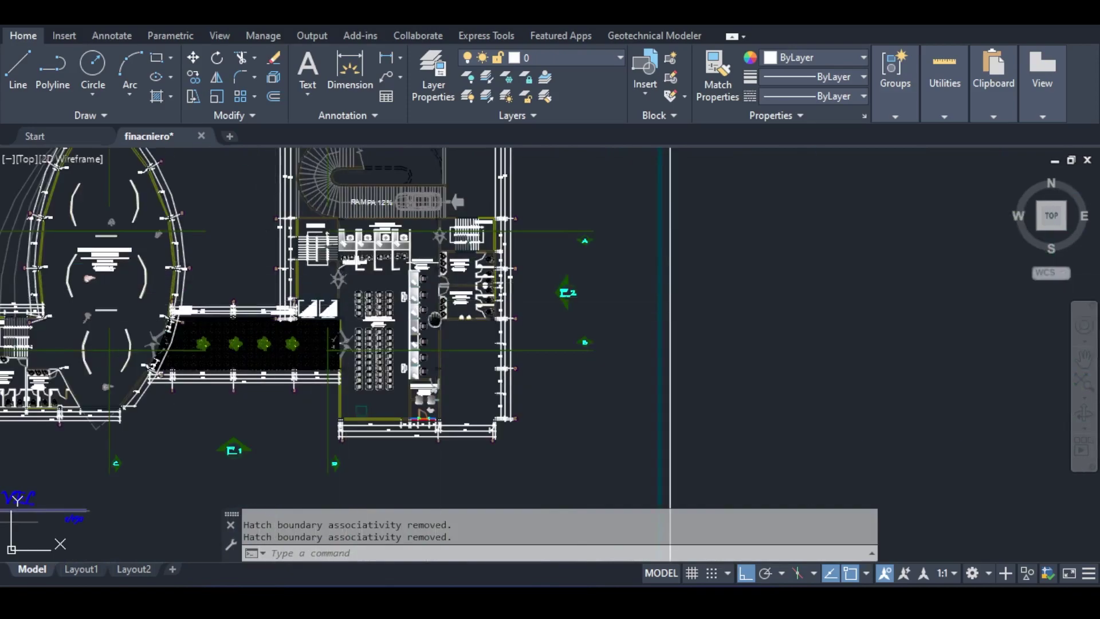
{"action": "middle_click_drag", "start_coordinate": [669, 269], "coordinate": [602, 269]}
{"action": "middle_click_drag", "start_coordinate": [379, 307], "coordinate": [389, 190]}
{"action": "middle_click_drag", "start_coordinate": [366, 498], "coordinate": [386, 351]}
{"action": "middle_click_drag", "start_coordinate": [165, 329], "coordinate": [400, 381]}
{"action": "scroll", "coordinate": [97, 292], "scroll_direction": "up", "scroll_amount": 6}
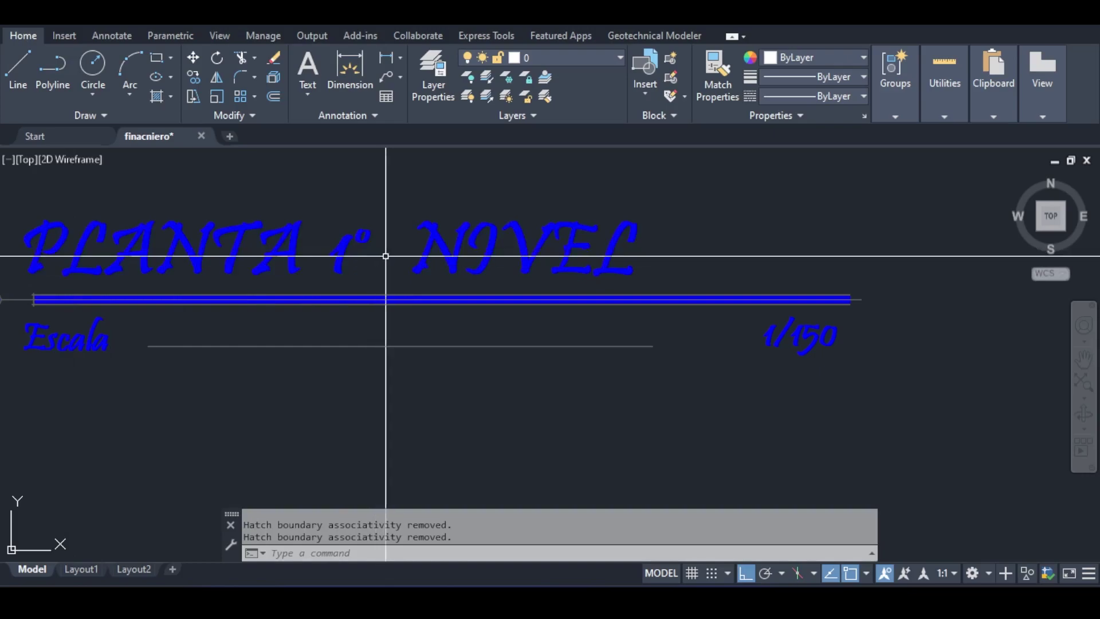
{"action": "scroll", "coordinate": [386, 256], "scroll_direction": "down", "scroll_amount": 2}
{"action": "scroll", "coordinate": [519, 253], "scroll_direction": "down", "scroll_amount": 6}
{"action": "middle_click_drag", "start_coordinate": [558, 220], "coordinate": [327, 216]}
{"action": "scroll", "coordinate": [385, 235], "scroll_direction": "down", "scroll_amount": 2}
{"action": "scroll", "coordinate": [628, 305], "scroll_direction": "up", "scroll_amount": 4}
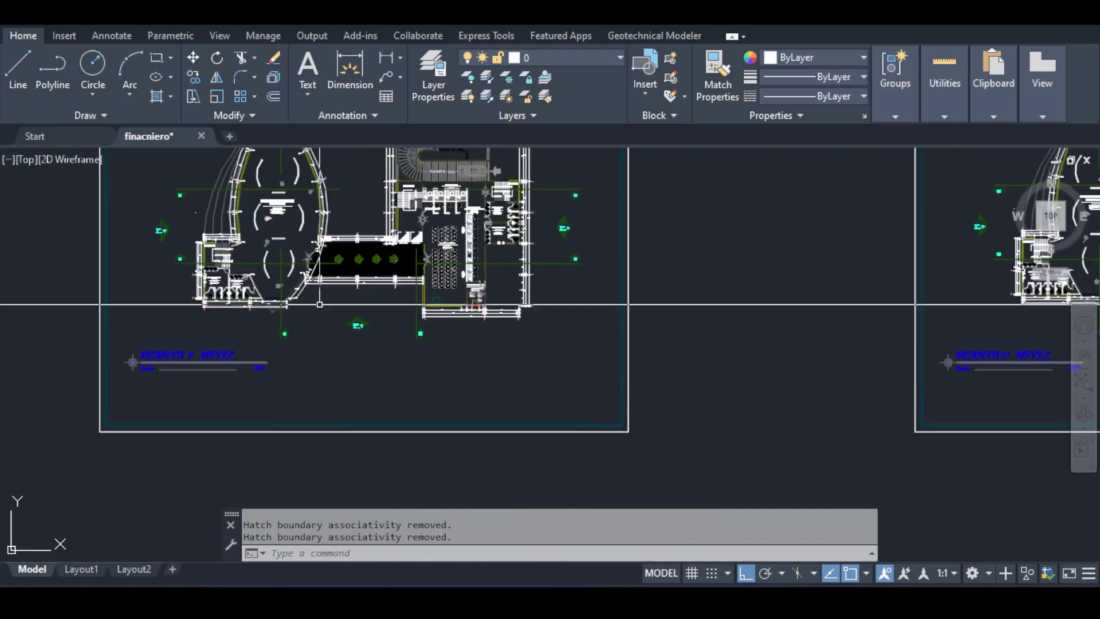
{"action": "scroll", "coordinate": [335, 272], "scroll_direction": "up", "scroll_amount": 7}
{"action": "scroll", "coordinate": [437, 241], "scroll_direction": "down", "scroll_amount": 12}
Examine the elevated bridge, ground-floor openings and tower entrance in the first elevation
{"action": "middle_click_drag", "start_coordinate": [469, 168], "coordinate": [320, 315]}
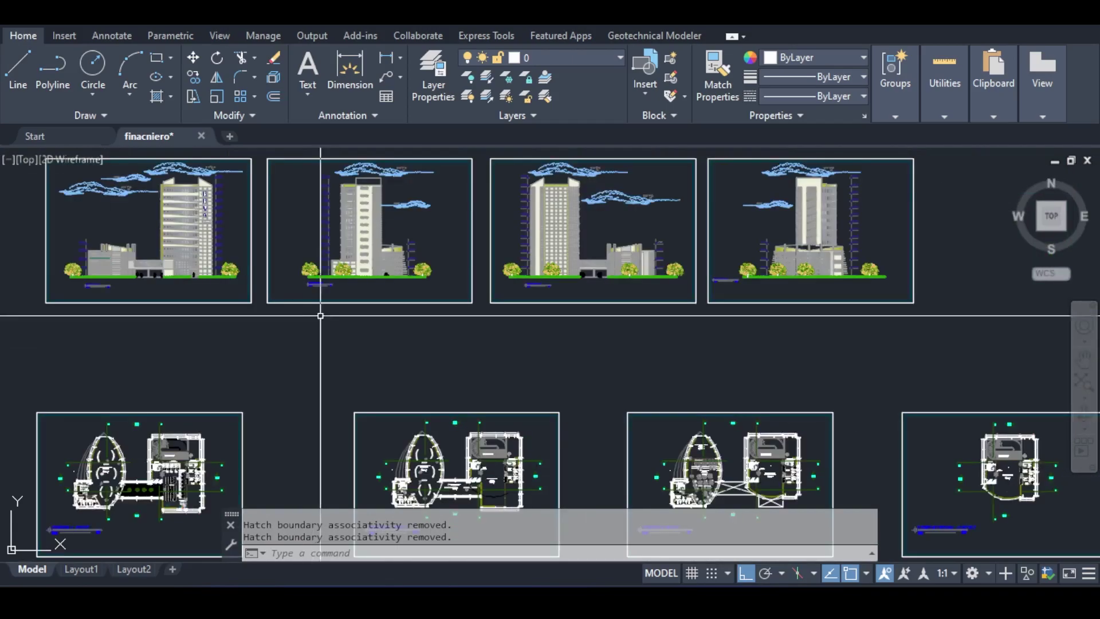
{"action": "scroll", "coordinate": [147, 295], "scroll_direction": "up", "scroll_amount": 10}
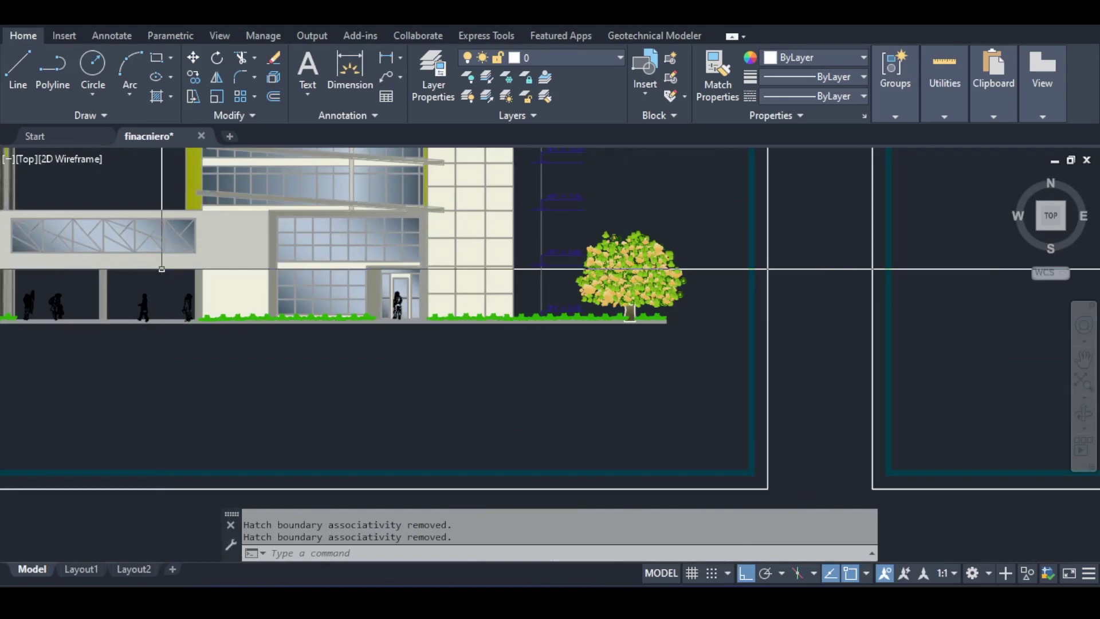
{"action": "middle_click_drag", "start_coordinate": [149, 301], "coordinate": [331, 338]}
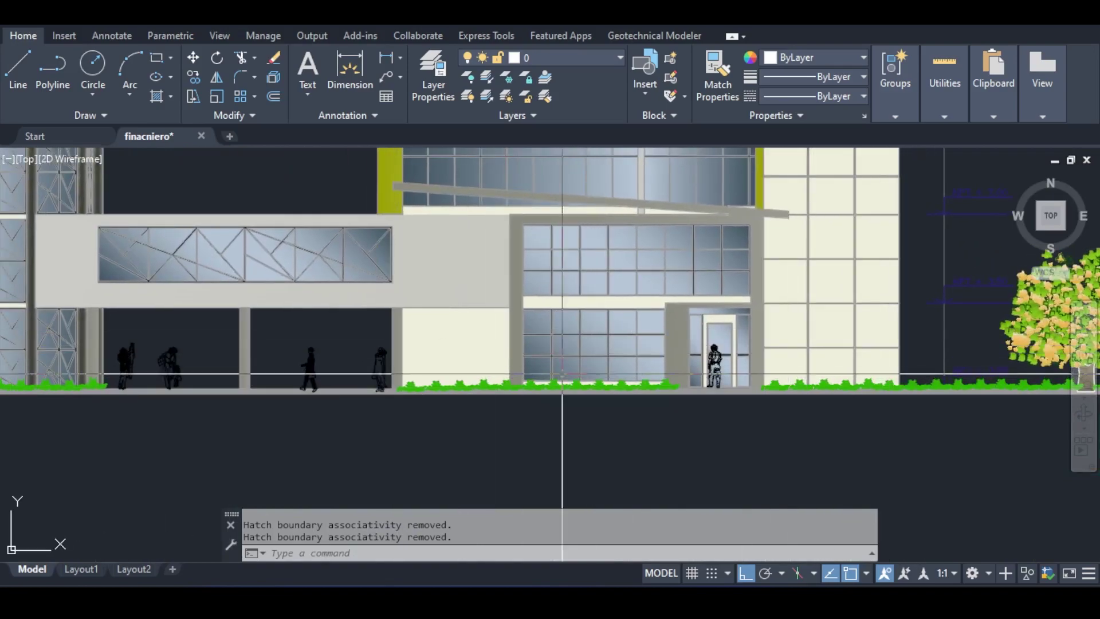
{"action": "scroll", "coordinate": [148, 373], "scroll_direction": "down", "scroll_amount": 3}
{"action": "middle_click_drag", "start_coordinate": [147, 373], "coordinate": [314, 386]}
{"action": "scroll", "coordinate": [314, 386], "scroll_direction": "up", "scroll_amount": 2}
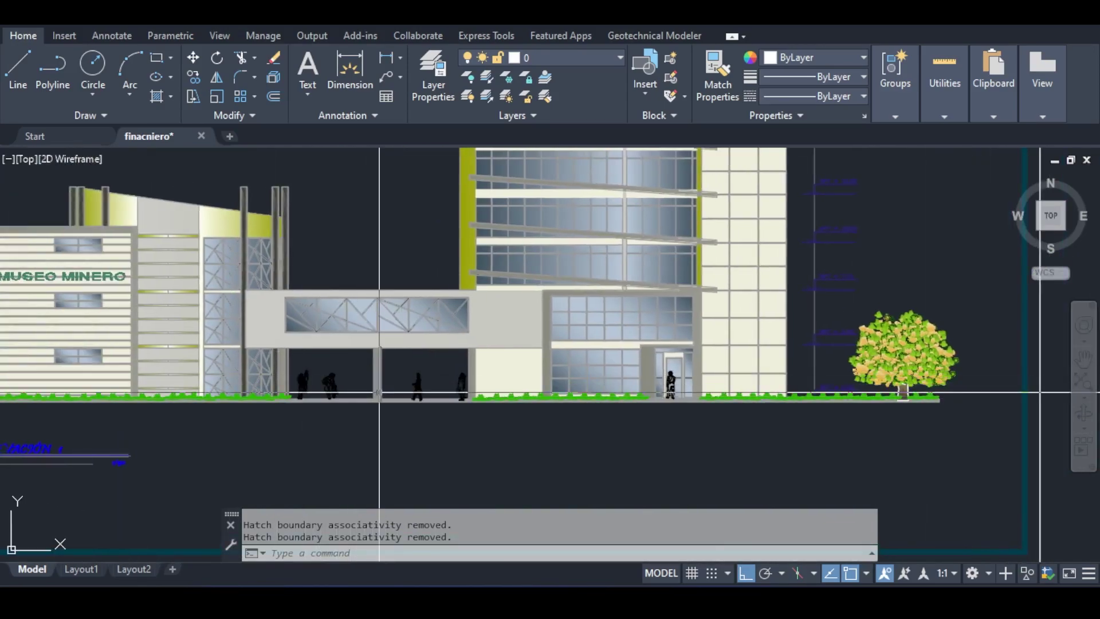
{"action": "mouse_move", "coordinate": [397, 389]}
{"action": "middle_mouse_down"}
{"action": "mouse_move", "coordinate": [523, 387]}
{"action": "mouse_move", "coordinate": [361, 340]}
{"action": "middle_mouse_up"}
{"action": "scroll", "coordinate": [501, 388], "scroll_direction": "down", "scroll_amount": 2}
{"action": "scroll", "coordinate": [99, 364], "scroll_direction": "up", "scroll_amount": 4}
{"action": "scroll", "coordinate": [282, 337], "scroll_direction": "down", "scroll_amount": 7}
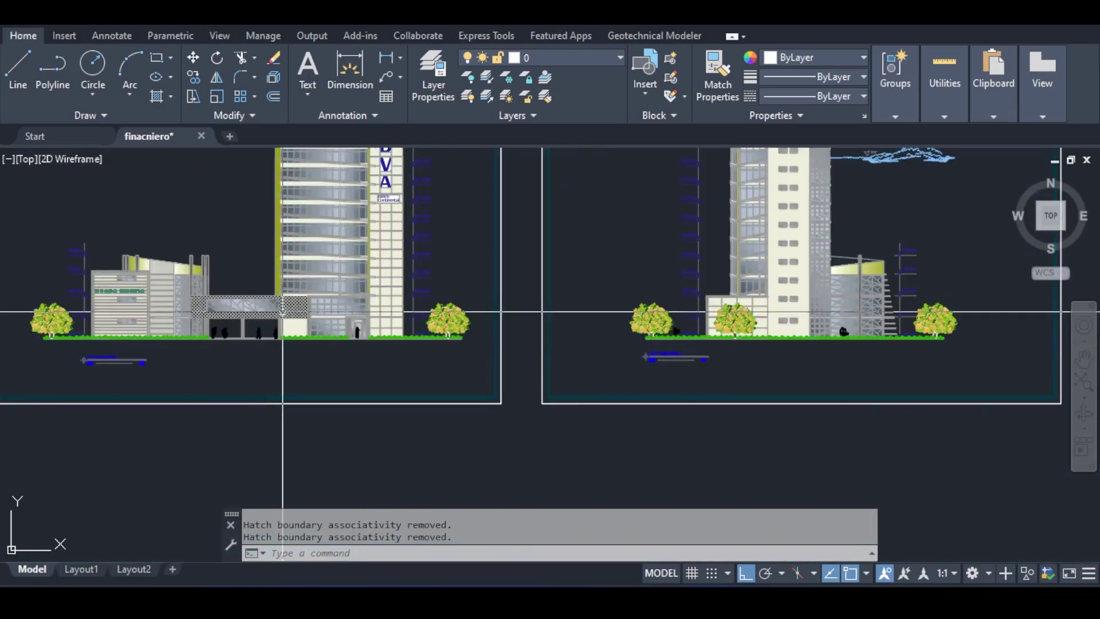
{"action": "scroll", "coordinate": [231, 331], "scroll_direction": "up", "scroll_amount": 3}
{"action": "scroll", "coordinate": [241, 338], "scroll_direction": "down", "scroll_amount": 5}
Examine the temporary exhibition hall and the planted passage linking it to the bank in the first-level plan
{"action": "scroll", "coordinate": [275, 421], "scroll_direction": "up", "scroll_amount": 7}
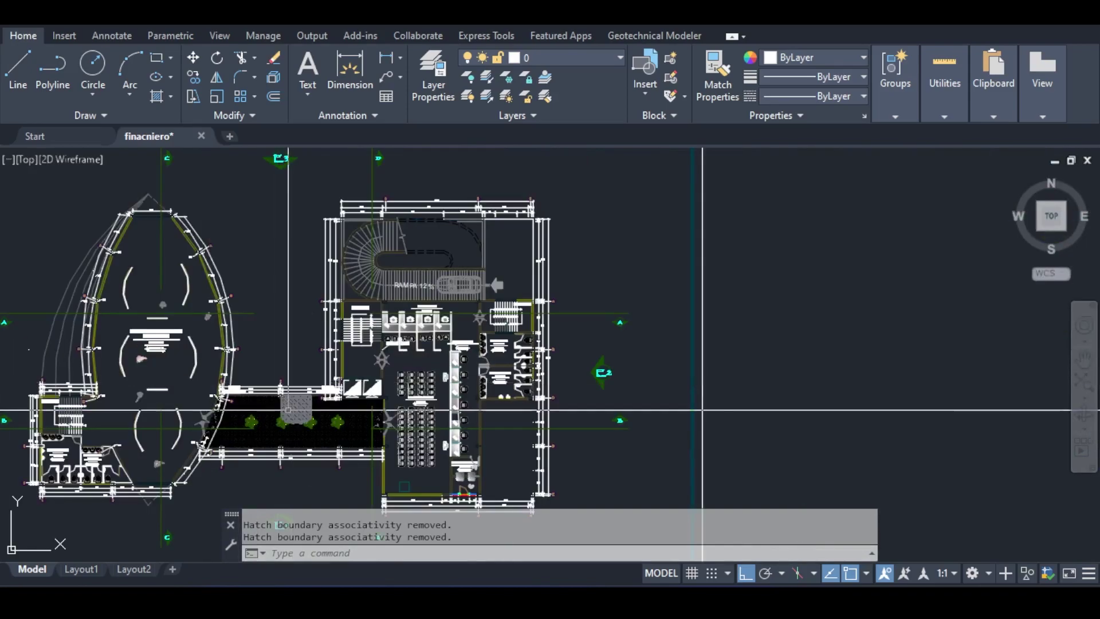
{"action": "scroll", "coordinate": [300, 440], "scroll_direction": "down", "scroll_amount": 2}
{"action": "scroll", "coordinate": [300, 440], "scroll_direction": "down", "scroll_amount": 2}
{"action": "middle_click_drag", "start_coordinate": [444, 399], "coordinate": [440, 324]}
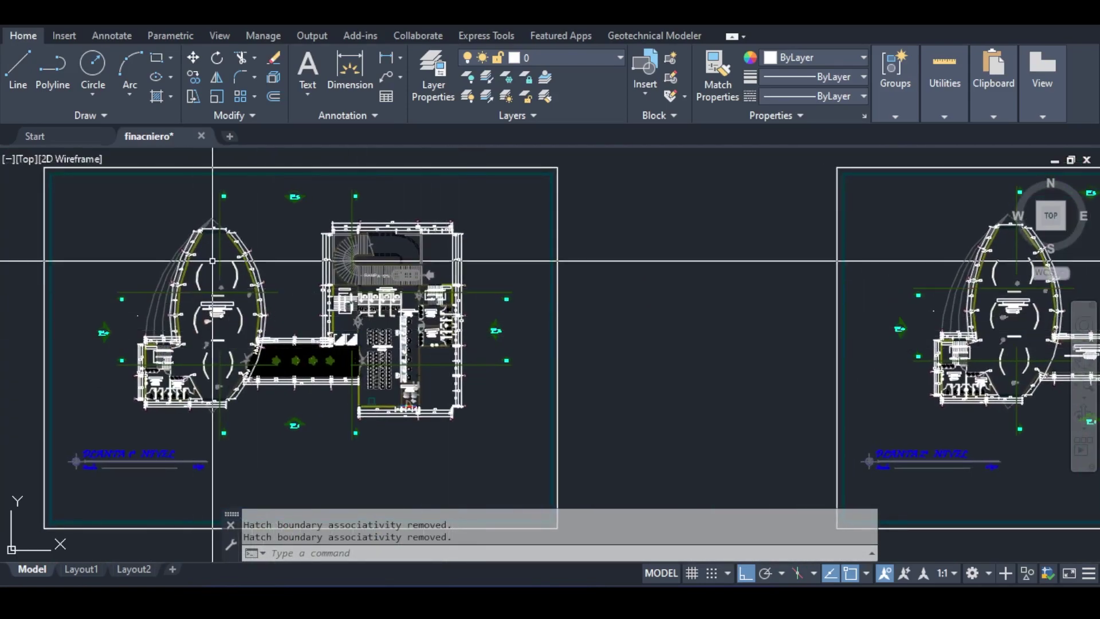
{"action": "middle_click_drag", "start_coordinate": [250, 295], "coordinate": [283, 363]}
{"action": "scroll", "coordinate": [242, 455], "scroll_direction": "up", "scroll_amount": 6}
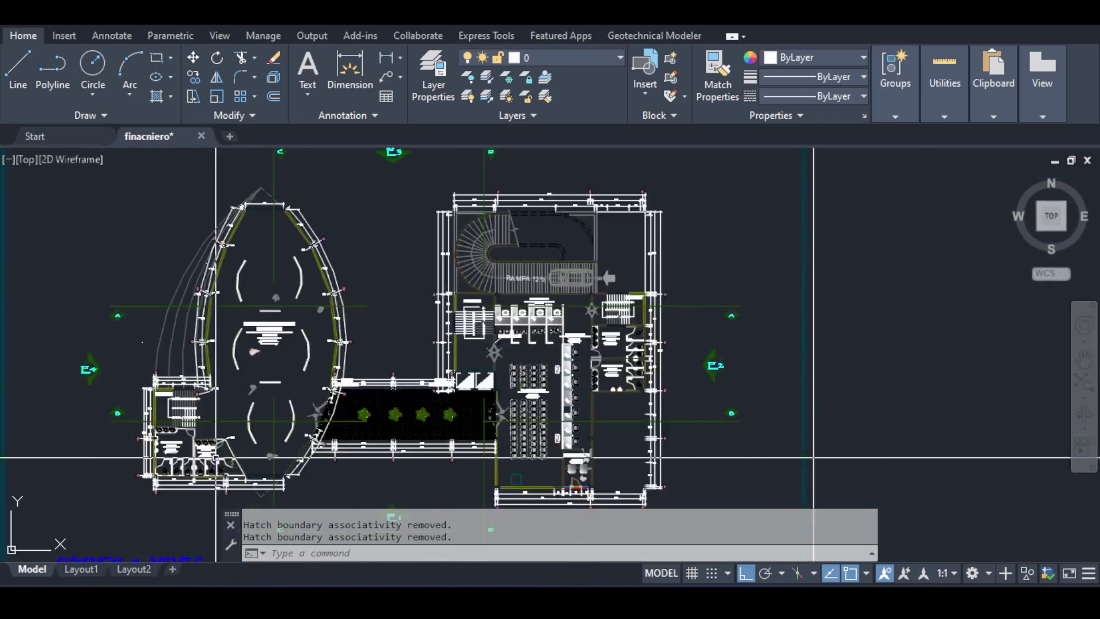
{"action": "middle_click_drag", "start_coordinate": [329, 258], "coordinate": [298, 387]}
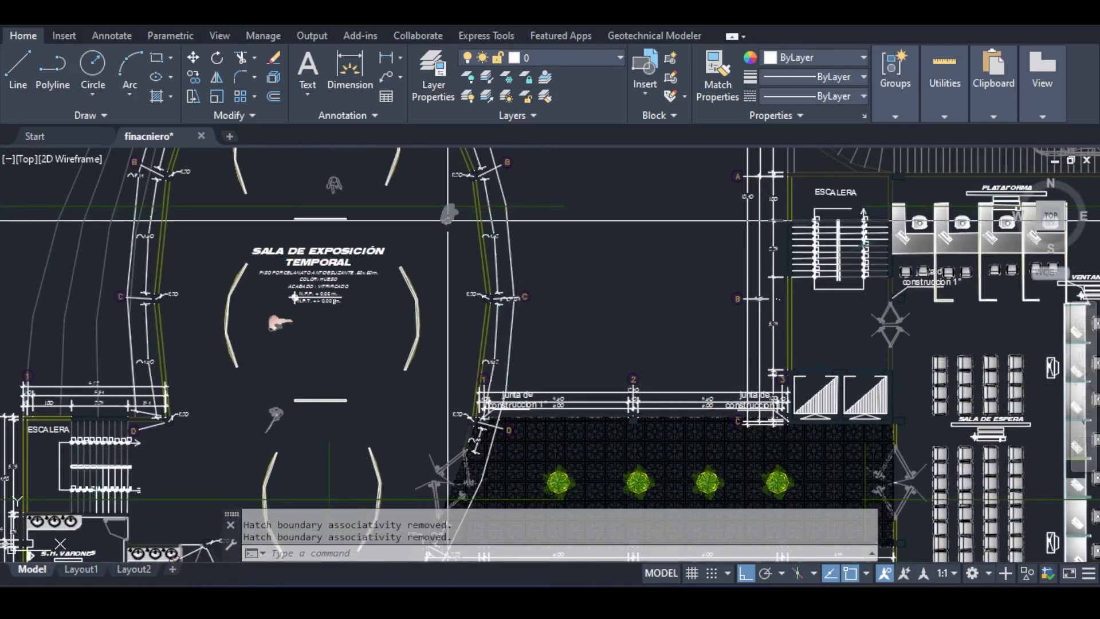
Examine the MUSEO MINERO facade and its connection to the tower in the first elevation
{"action": "scroll", "coordinate": [448, 220], "scroll_direction": "down", "scroll_amount": 4}
{"action": "mouse_move", "coordinate": [448, 218]}
{"action": "middle_mouse_down"}
{"action": "mouse_move", "coordinate": [416, 294]}
{"action": "mouse_move", "coordinate": [435, 492]}
{"action": "middle_mouse_up"}
{"action": "scroll", "coordinate": [324, 216], "scroll_direction": "up", "scroll_amount": 6}
{"action": "scroll", "coordinate": [368, 302], "scroll_direction": "down", "scroll_amount": 8}
{"action": "scroll", "coordinate": [457, 207], "scroll_direction": "up", "scroll_amount": 6}
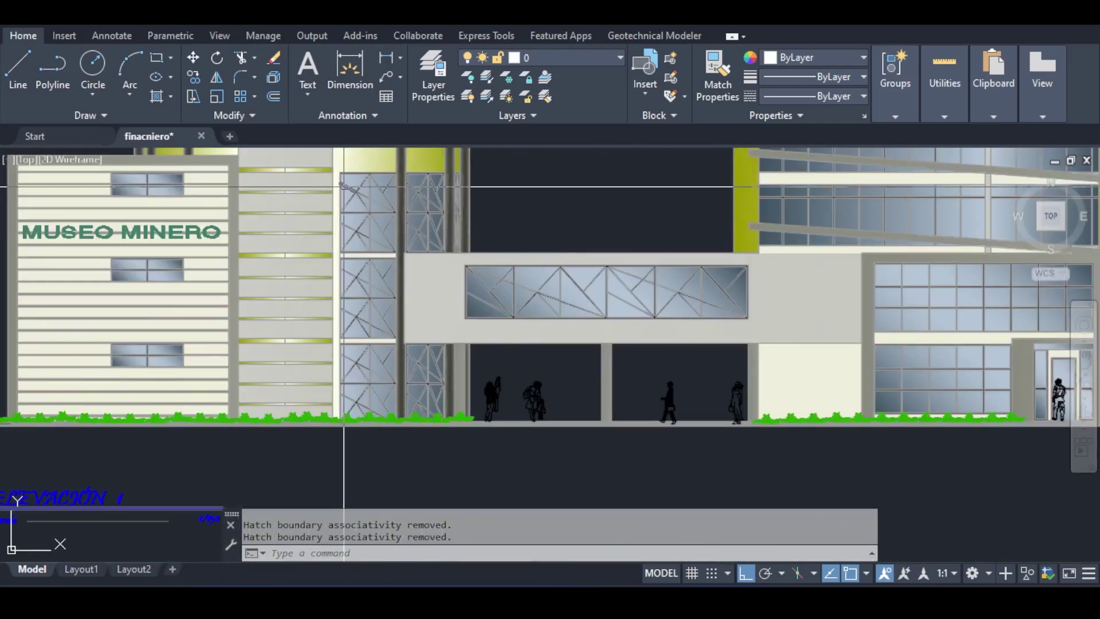
{"action": "scroll", "coordinate": [343, 186], "scroll_direction": "down", "scroll_amount": 5}
{"action": "middle_click_drag", "start_coordinate": [351, 230], "coordinate": [351, 338]}
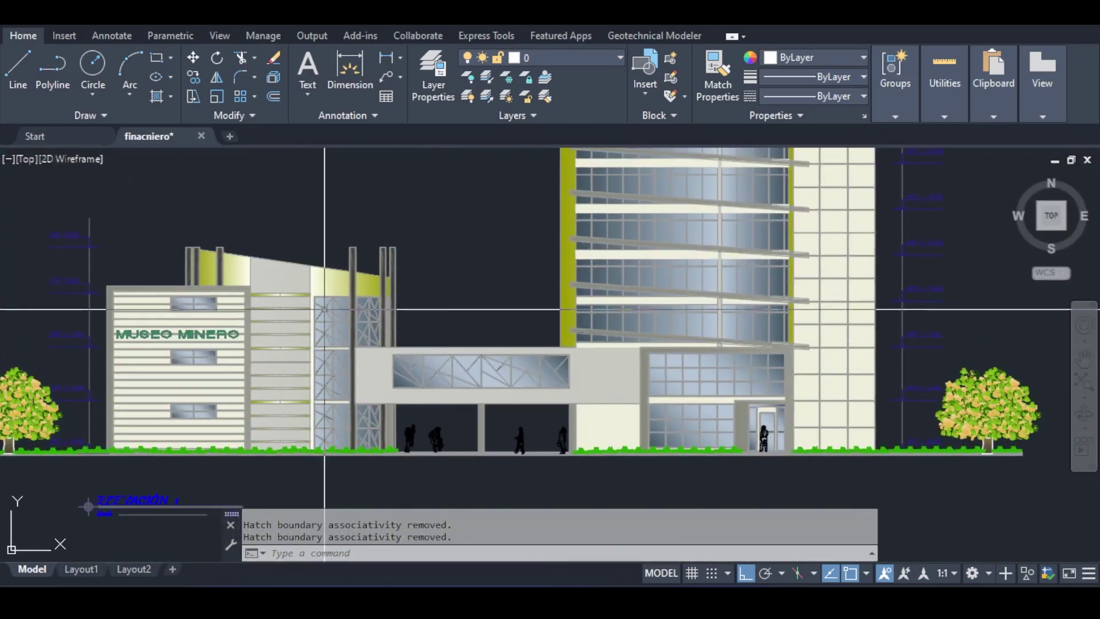
{"action": "scroll", "coordinate": [378, 295], "scroll_direction": "down", "scroll_amount": 2}
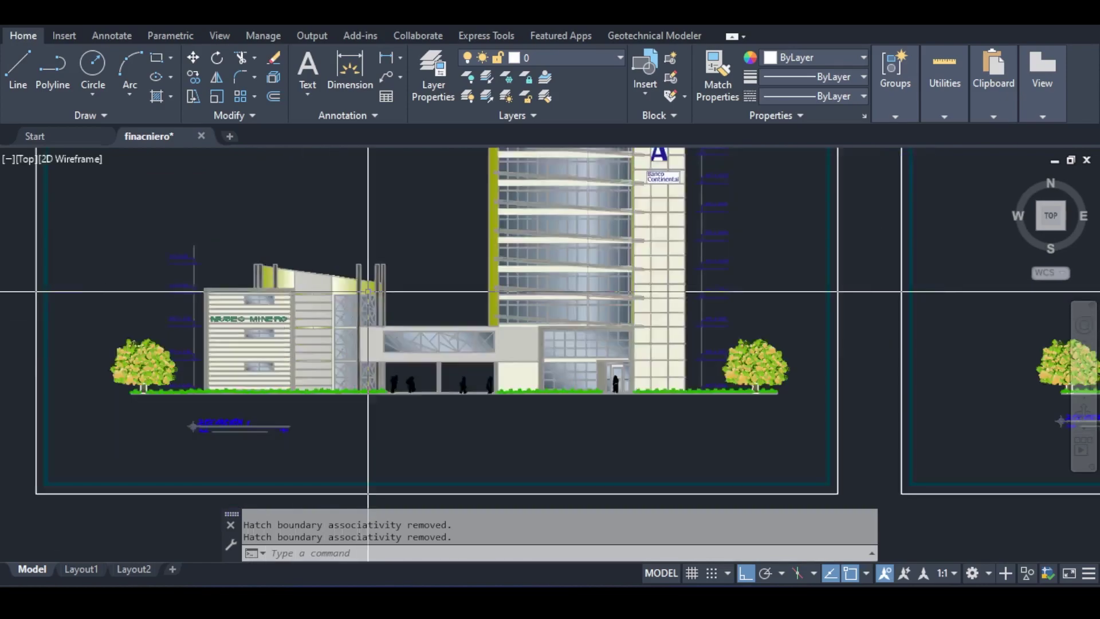
Examine the museum's sloping roof, tall columns and banded central wall in the elevation with the planted forecourt
{"action": "scroll", "coordinate": [519, 343], "scroll_direction": "up", "scroll_amount": 8}
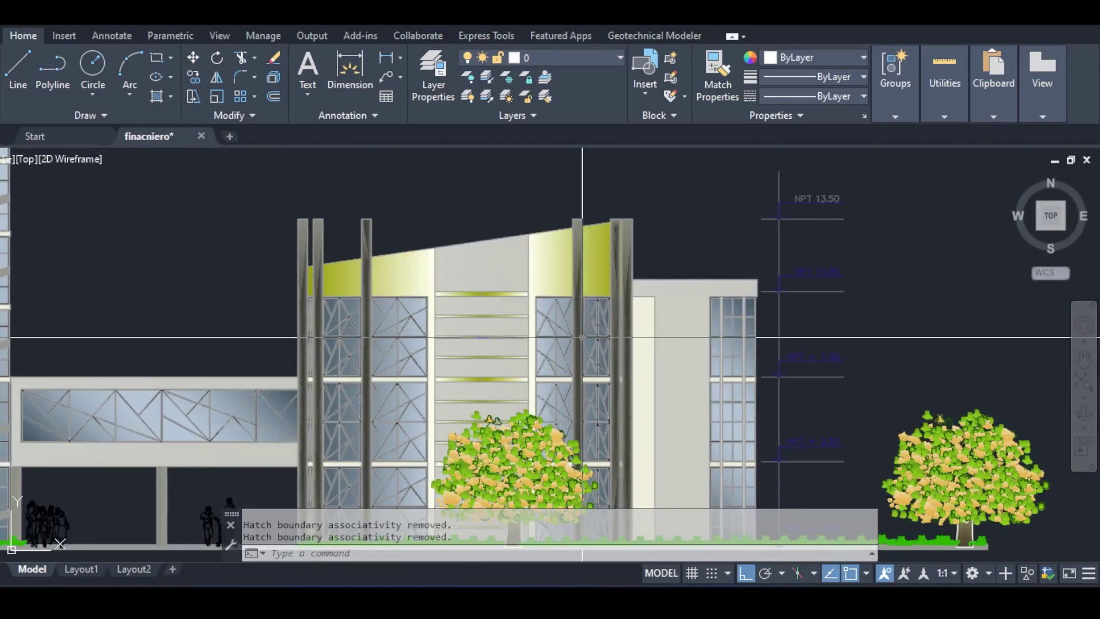
{"action": "scroll", "coordinate": [424, 355], "scroll_direction": "up", "scroll_amount": 2}
{"action": "middle_click_drag", "start_coordinate": [656, 327], "coordinate": [567, 318]}
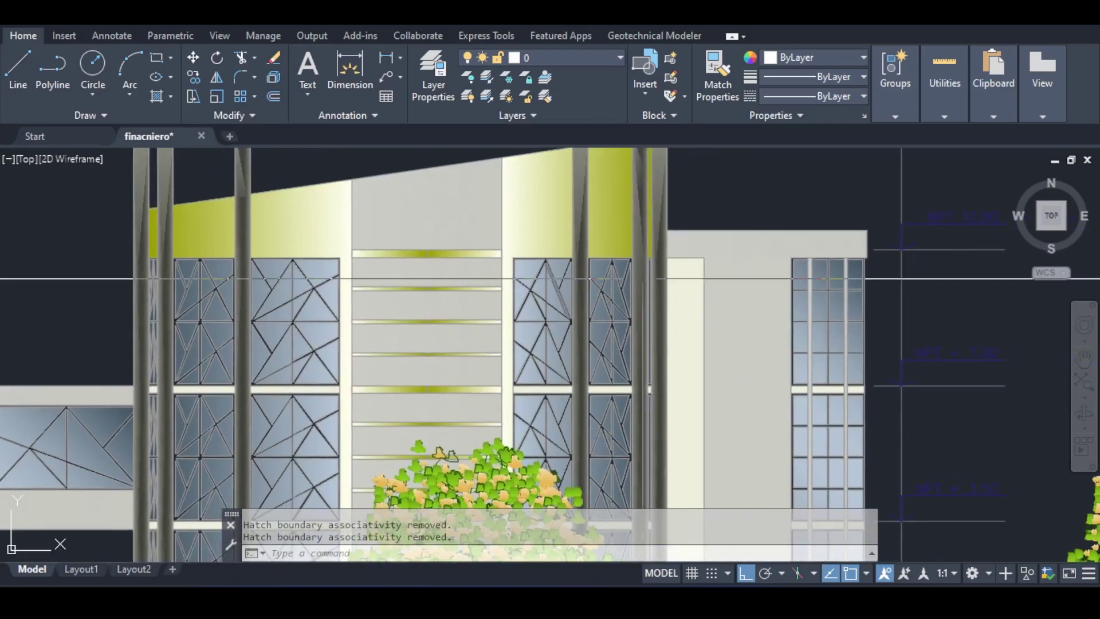
{"action": "scroll", "coordinate": [576, 261], "scroll_direction": "up", "scroll_amount": 2}
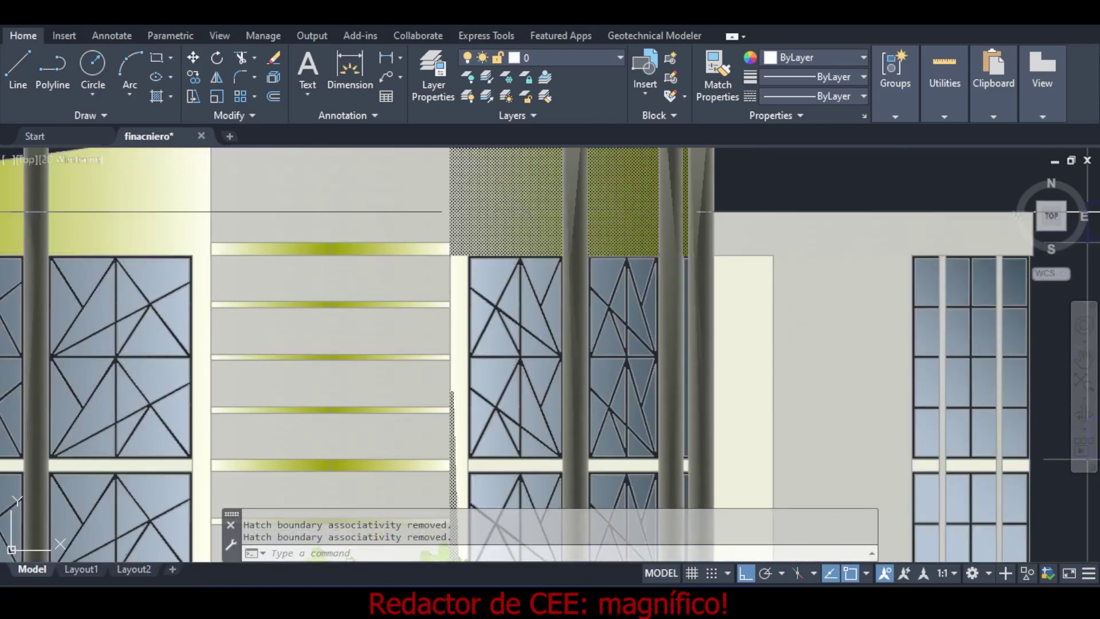
{"action": "scroll", "coordinate": [647, 212], "scroll_direction": "down", "scroll_amount": 2}
{"action": "scroll", "coordinate": [647, 212], "scroll_direction": "down", "scroll_amount": 3}
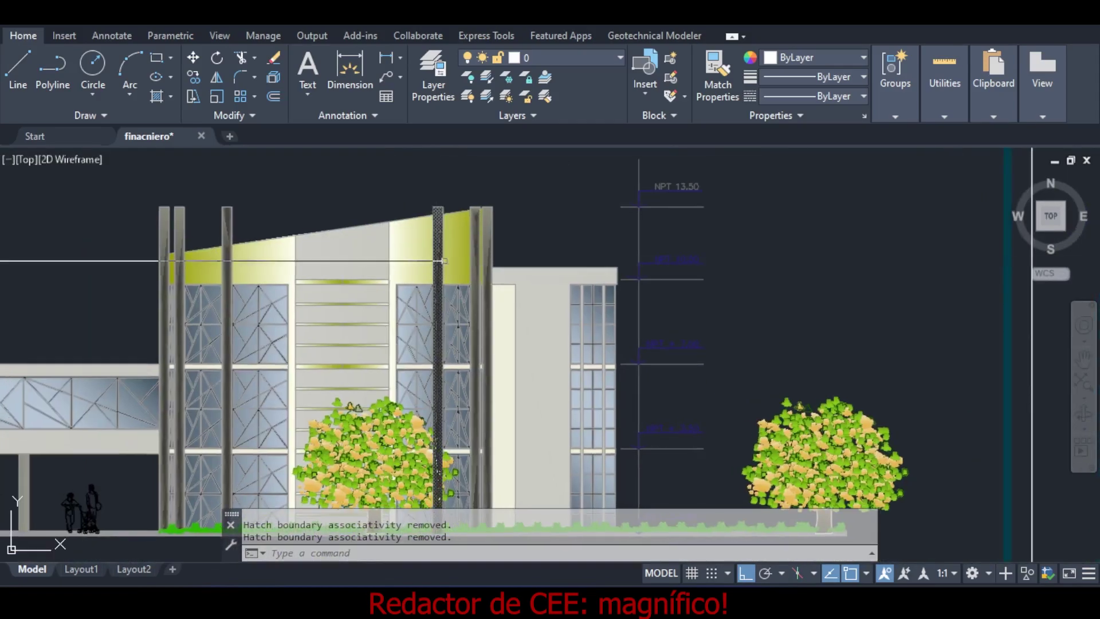
Examine the triangulated glazing panels on both sides of the museum facade's central wall
{"action": "scroll", "coordinate": [502, 338], "scroll_direction": "up", "scroll_amount": 5}
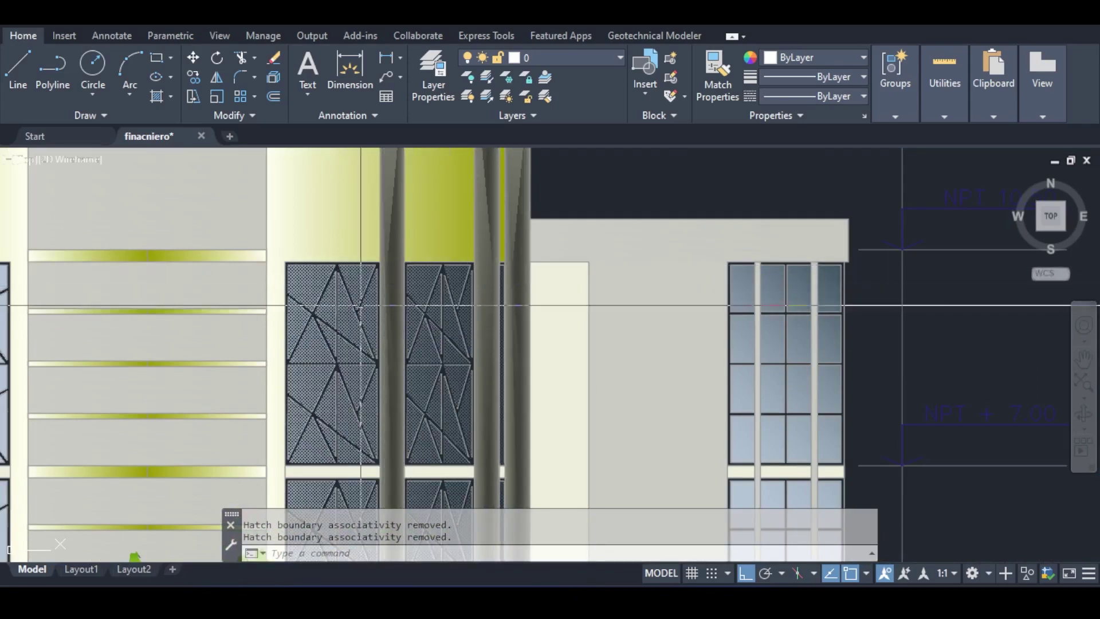
{"action": "scroll", "coordinate": [360, 305], "scroll_direction": "down", "scroll_amount": 5}
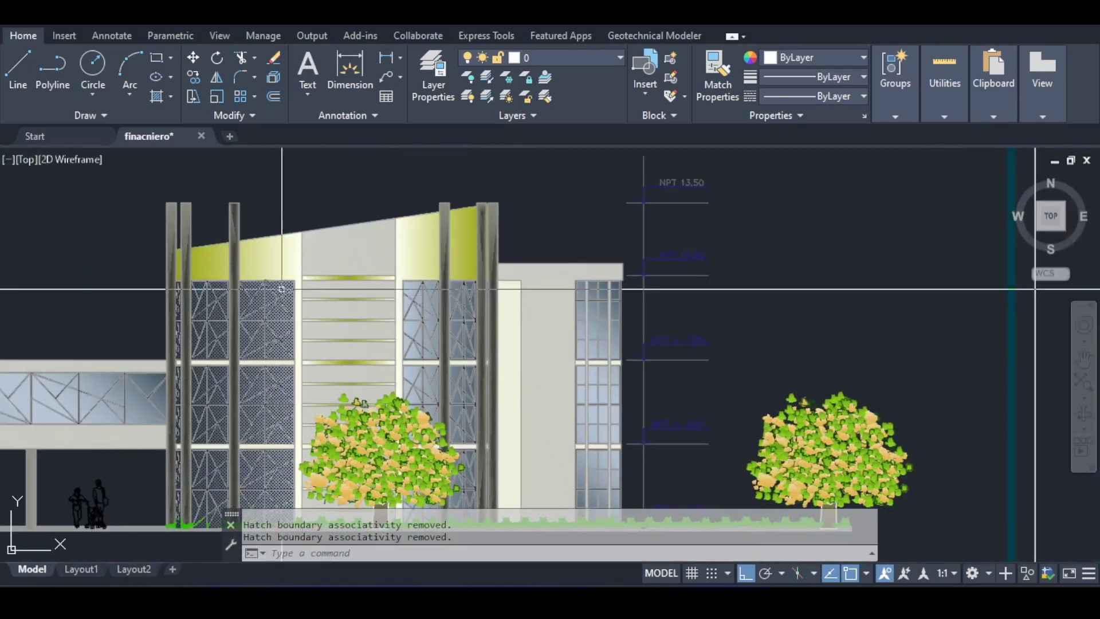
{"action": "scroll", "coordinate": [281, 289], "scroll_direction": "up", "scroll_amount": 5}
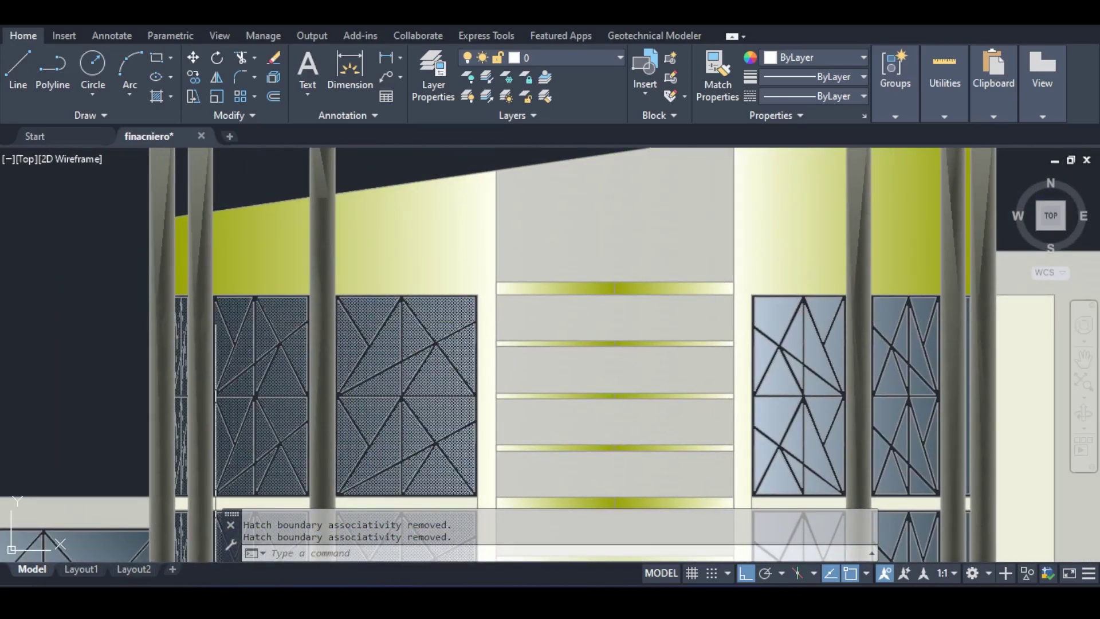
{"action": "scroll", "coordinate": [246, 336], "scroll_direction": "down", "scroll_amount": 5}
{"action": "scroll", "coordinate": [383, 346], "scroll_direction": "down", "scroll_amount": 8}
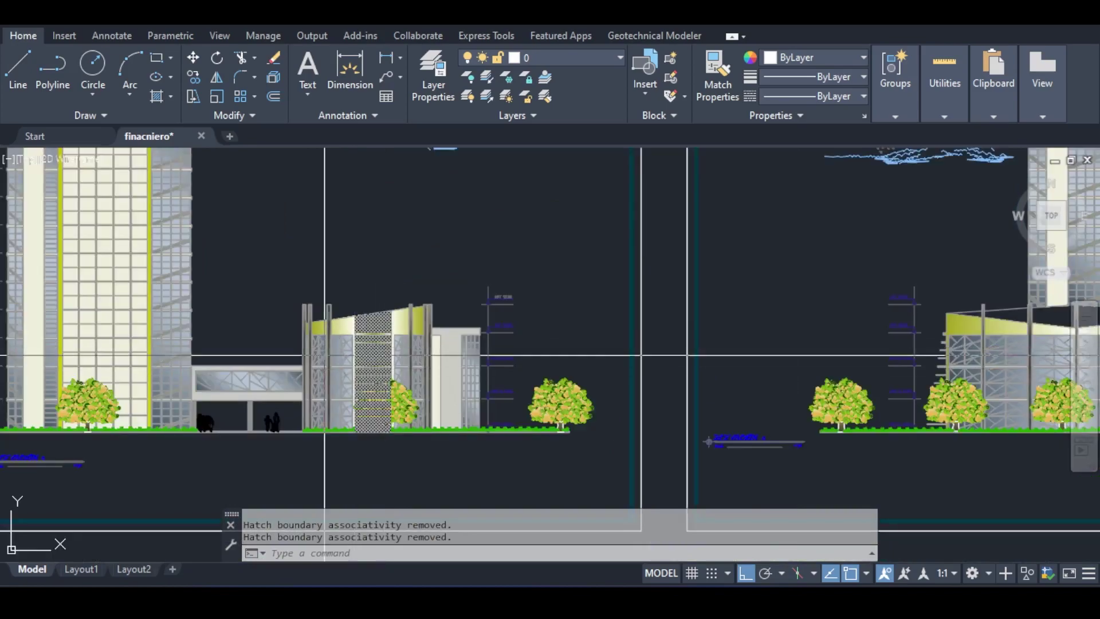
Examine the narrow end of the oval exhibition hall and its axis A columns in the permanent exhibition floor plan
{"action": "middle_click_drag", "start_coordinate": [373, 344], "coordinate": [472, 214]}
{"action": "middle_click_drag", "start_coordinate": [270, 385], "coordinate": [454, 229]}
{"action": "scroll", "coordinate": [397, 338], "scroll_direction": "up", "scroll_amount": 8}
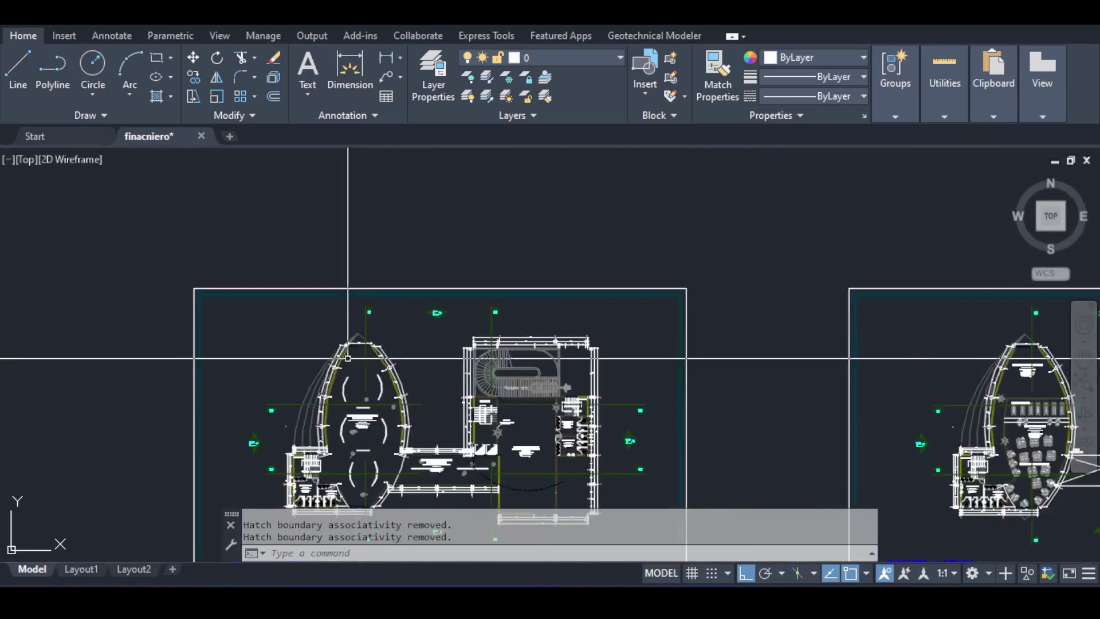
{"action": "scroll", "coordinate": [401, 332], "scroll_direction": "down", "scroll_amount": 2}
{"action": "middle_click_drag", "start_coordinate": [407, 331], "coordinate": [464, 451]}
{"action": "middle_click_drag", "start_coordinate": [449, 312], "coordinate": [498, 383]}
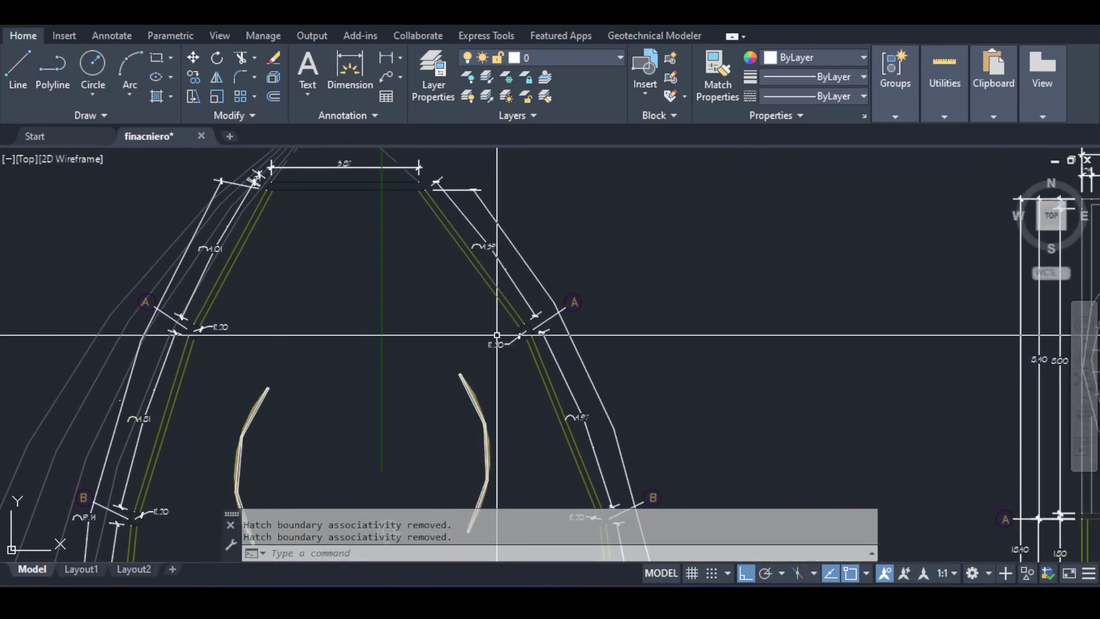
{"action": "mouse_move", "coordinate": [499, 344]}
{"action": "middle_mouse_down"}
{"action": "mouse_move", "coordinate": [464, 344]}
{"action": "mouse_move", "coordinate": [542, 342]}
{"action": "middle_mouse_up"}
{"action": "scroll", "coordinate": [484, 347], "scroll_direction": "up", "scroll_amount": 2}
{"action": "scroll", "coordinate": [486, 350], "scroll_direction": "down", "scroll_amount": 2}
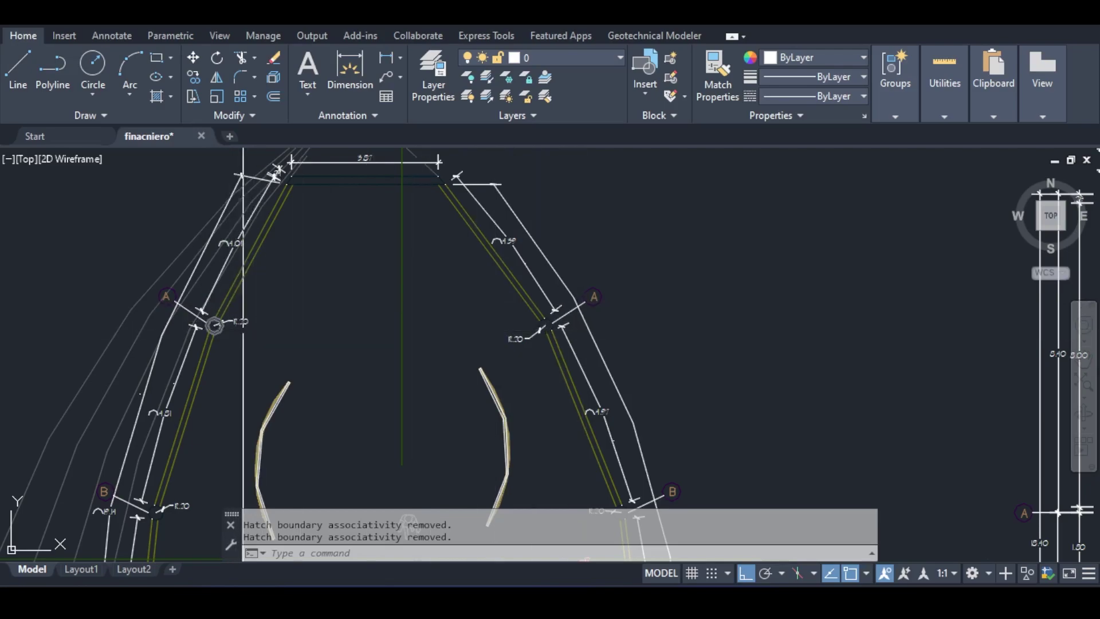
Follow the oval hall's perimeter columns from axis B to axis D and the adjoining SALA DE EXPOSICIÓN PERMANENTE passage
{"action": "middle_click_drag", "start_coordinate": [567, 334], "coordinate": [538, 223]}
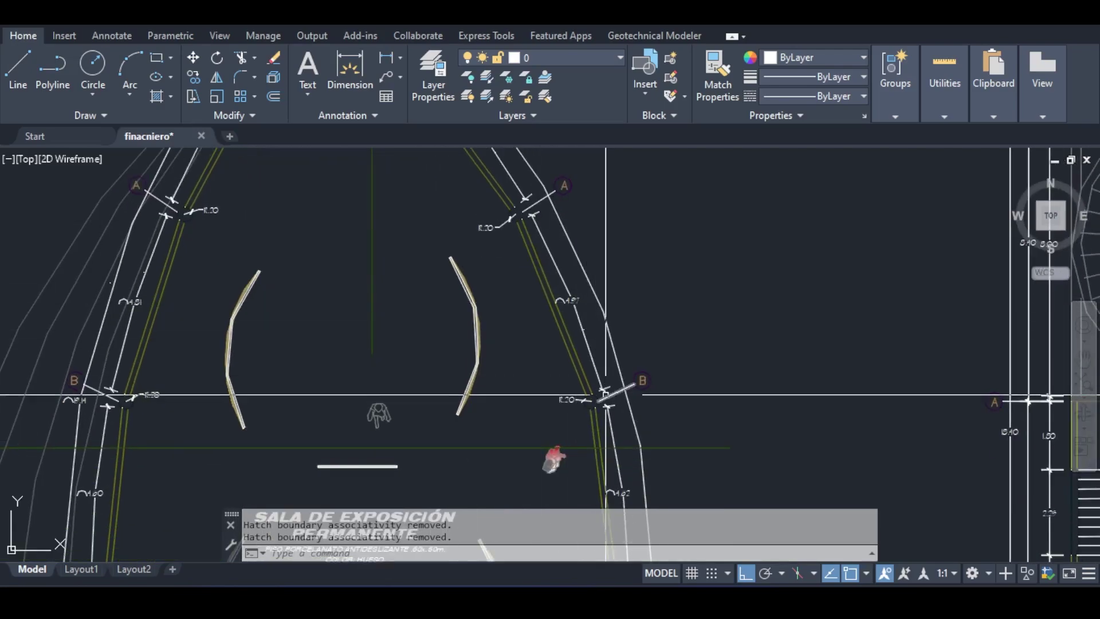
{"action": "middle_click_drag", "start_coordinate": [606, 395], "coordinate": [592, 262]}
{"action": "middle_click_drag", "start_coordinate": [609, 452], "coordinate": [606, 312]}
{"action": "middle_click_drag", "start_coordinate": [576, 452], "coordinate": [616, 312]}
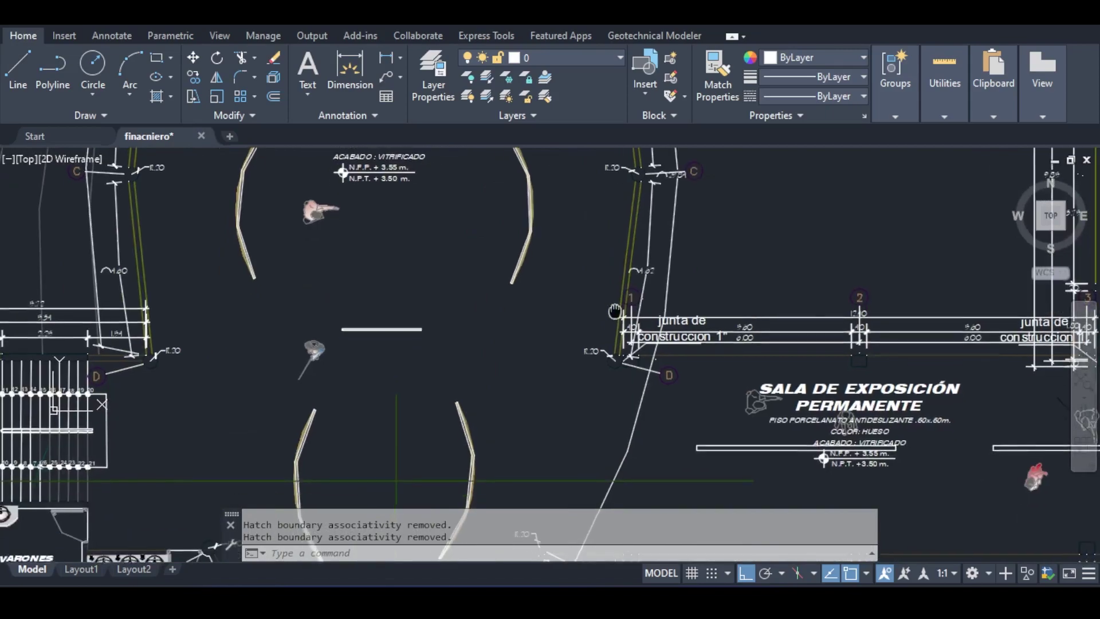
{"action": "scroll", "coordinate": [616, 372], "scroll_direction": "down", "scroll_amount": 2}
{"action": "middle_click_drag", "start_coordinate": [616, 372], "coordinate": [486, 280]}
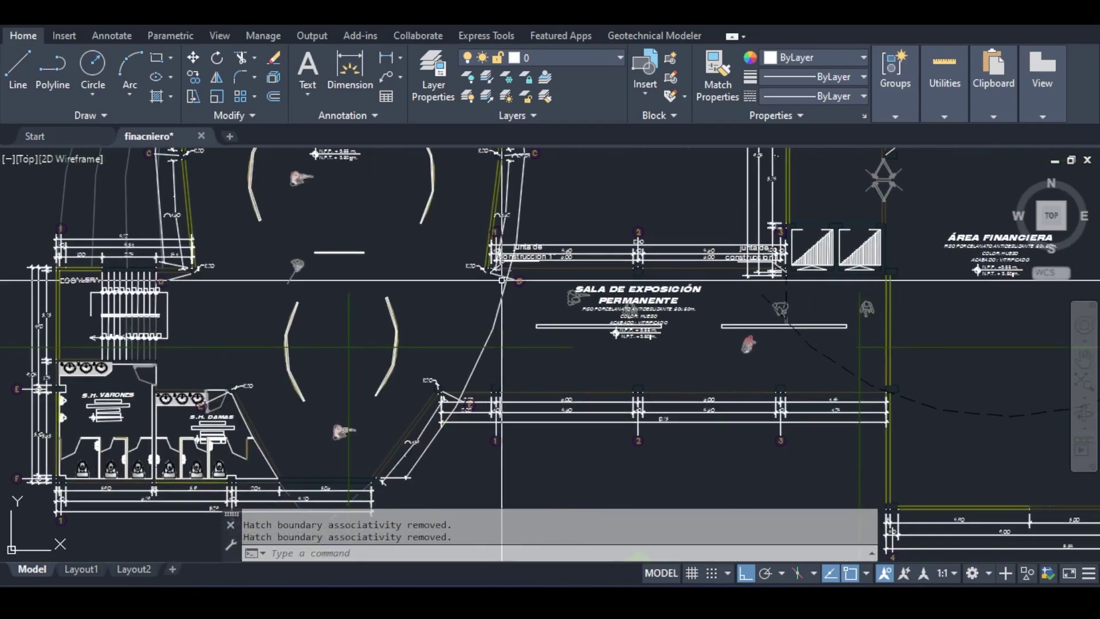
Read the junta de construccion 1" notes at both ends of the permanent exhibition passage
{"action": "scroll", "coordinate": [506, 321], "scroll_direction": "up", "scroll_amount": 6}
{"action": "middle_click_drag", "start_coordinate": [501, 248], "coordinate": [491, 361]}
{"action": "scroll", "coordinate": [465, 260], "scroll_direction": "up", "scroll_amount": 2}
{"action": "middle_click_drag", "start_coordinate": [525, 241], "coordinate": [369, 413]}
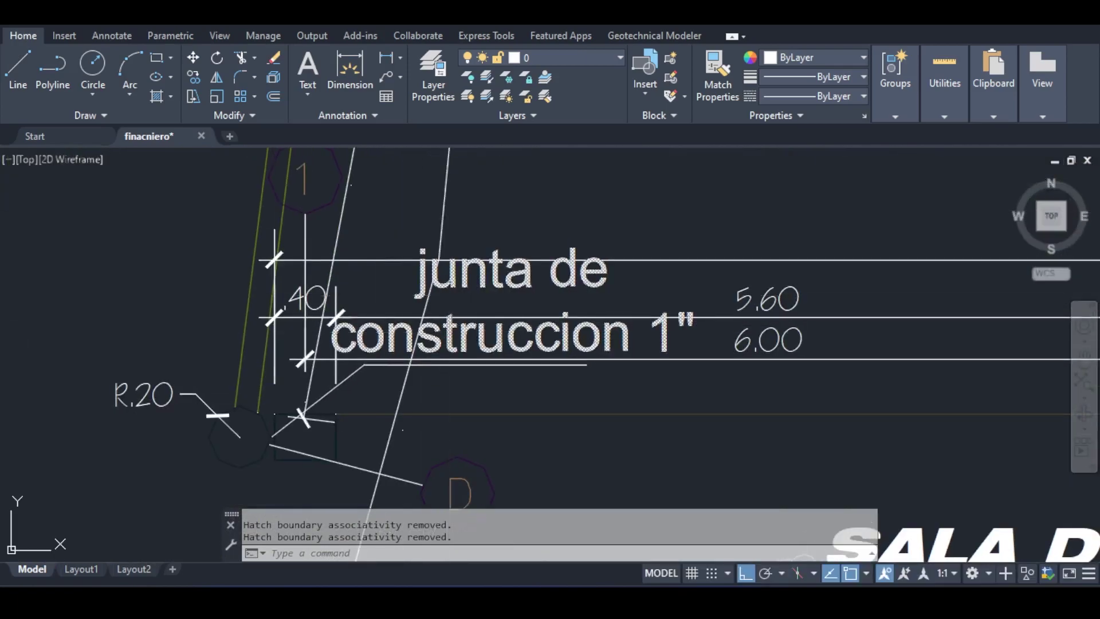
{"action": "scroll", "coordinate": [465, 307], "scroll_direction": "down", "scroll_amount": 2}
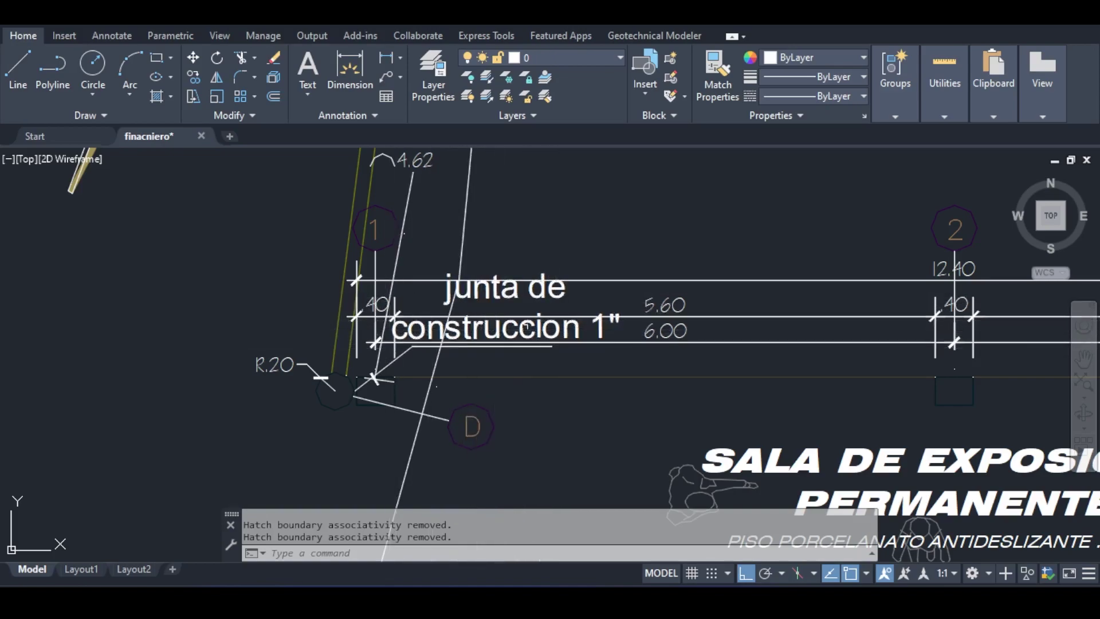
{"action": "scroll", "coordinate": [592, 334], "scroll_direction": "down", "scroll_amount": 4}
{"action": "scroll", "coordinate": [591, 334], "scroll_direction": "down", "scroll_amount": 3}
{"action": "scroll", "coordinate": [502, 377], "scroll_direction": "up", "scroll_amount": 10}
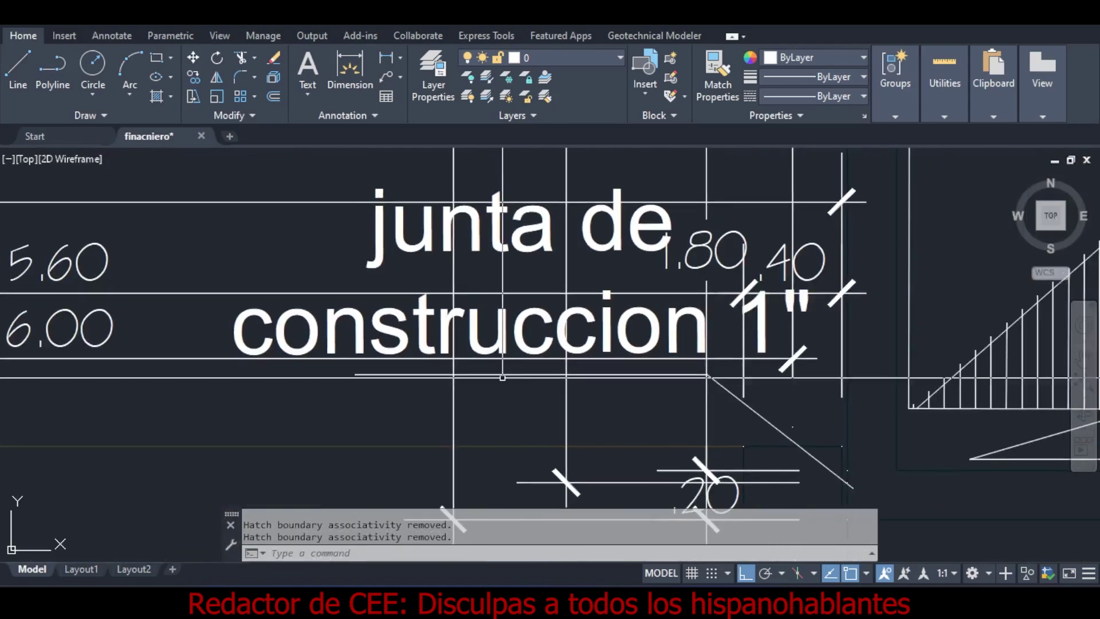
Inspect the joint between the round axis D column and the square axis 1 column, within the whole exhibition floor plan
{"action": "scroll", "coordinate": [502, 377], "scroll_direction": "down", "scroll_amount": 8}
{"action": "middle_click_drag", "start_coordinate": [170, 286], "coordinate": [366, 270]}
{"action": "scroll", "coordinate": [366, 270], "scroll_direction": "up", "scroll_amount": 8}
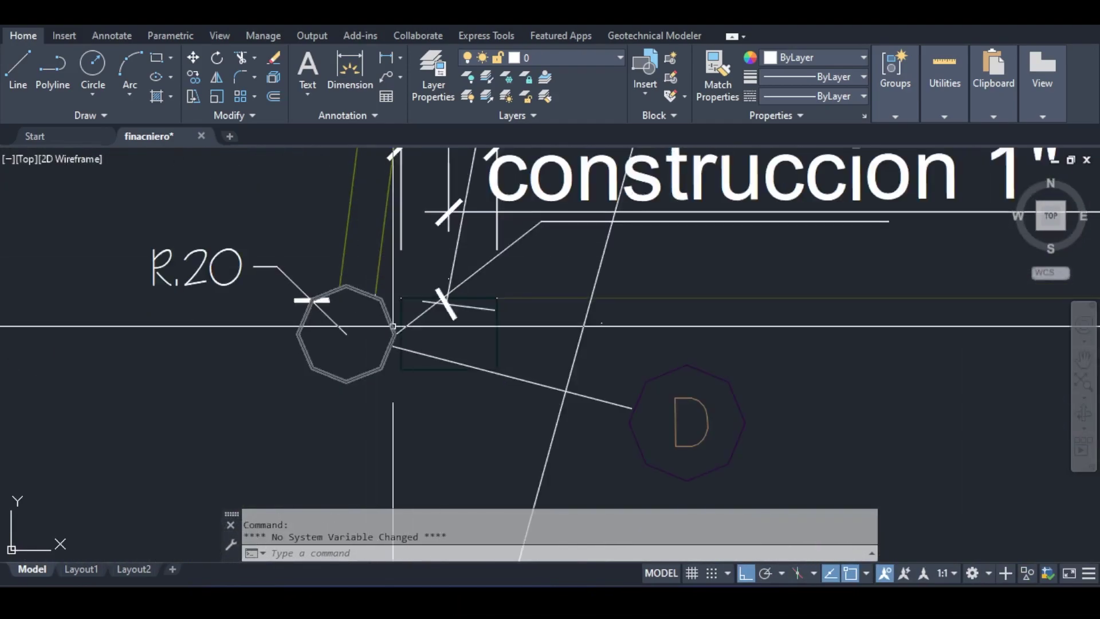
{"action": "scroll", "coordinate": [393, 326], "scroll_direction": "up", "scroll_amount": 2}
{"action": "scroll", "coordinate": [455, 317], "scroll_direction": "down", "scroll_amount": 6}
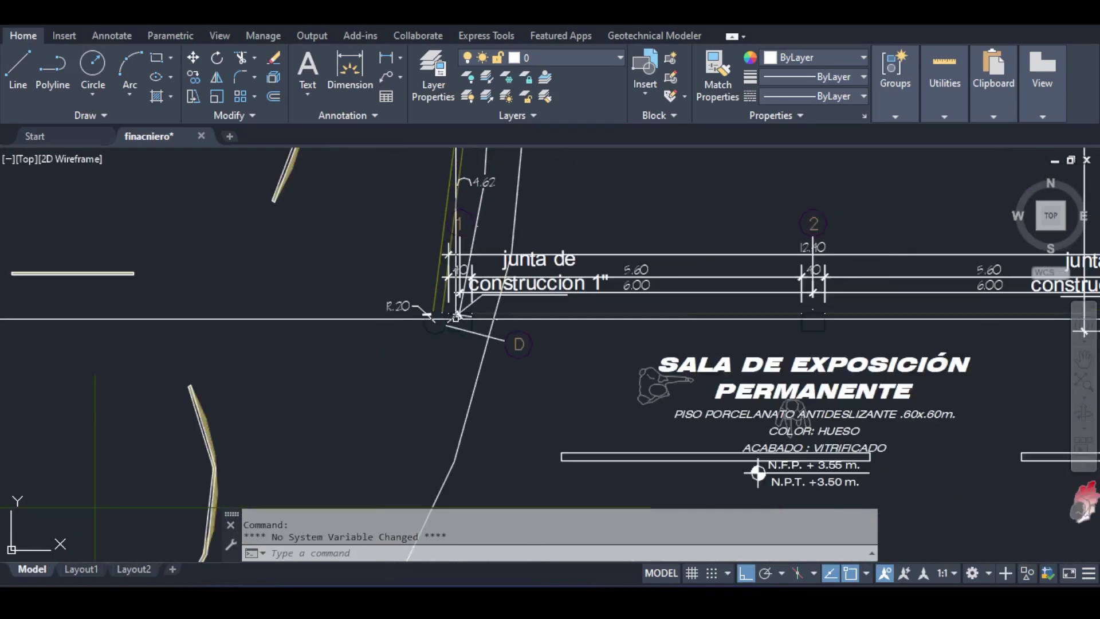
{"action": "scroll", "coordinate": [461, 318], "scroll_direction": "down", "scroll_amount": 8}
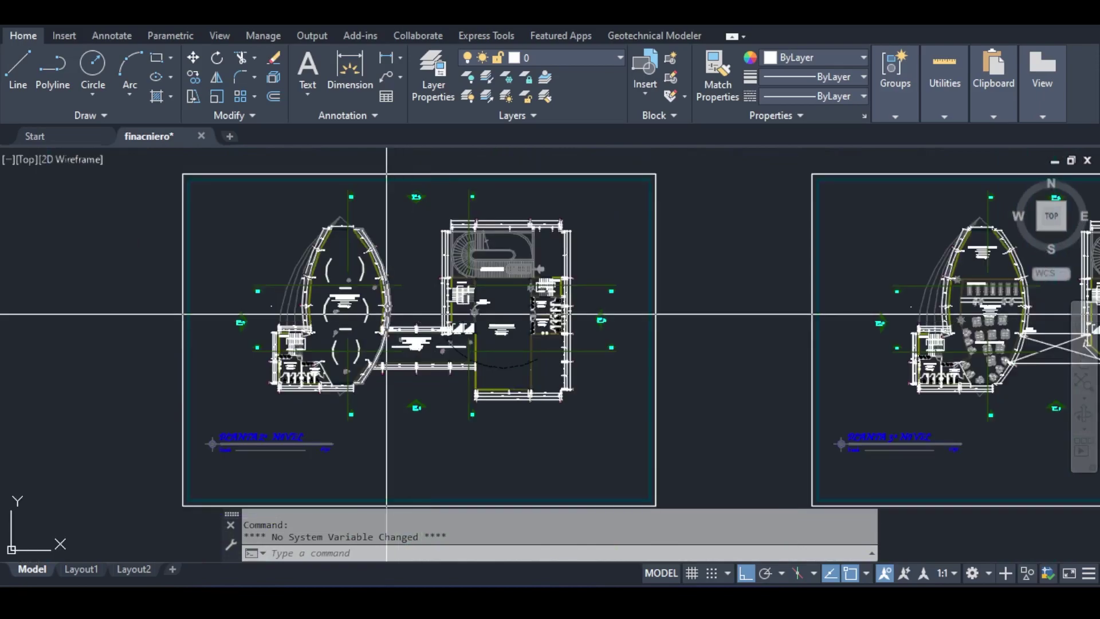
{"action": "middle_click_drag", "start_coordinate": [373, 314], "coordinate": [337, 251]}
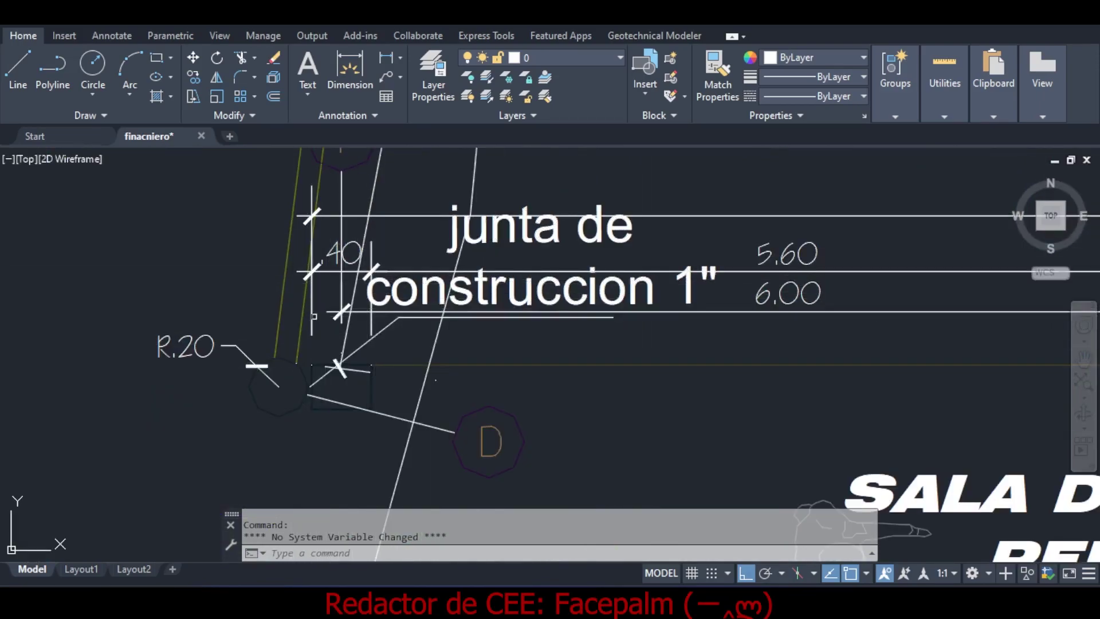
Examine the exhibition passage's lower wall, its square columns and dimension chains from axis E to axis 3
{"action": "scroll", "coordinate": [315, 375], "scroll_direction": "down", "scroll_amount": 2}
{"action": "middle_click_drag", "start_coordinate": [315, 384], "coordinate": [319, 266]}
{"action": "middle_click_drag", "start_coordinate": [354, 504], "coordinate": [339, 198]}
{"action": "middle_click_drag", "start_coordinate": [335, 395], "coordinate": [310, 295]}
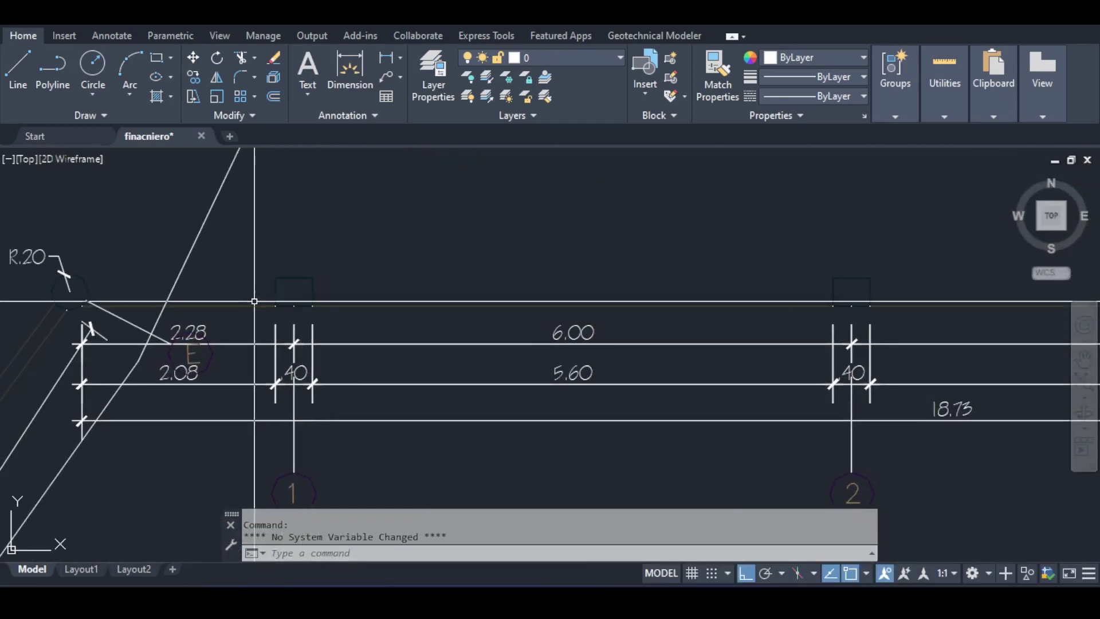
{"action": "middle_click_drag", "start_coordinate": [303, 212], "coordinate": [330, 536]}
{"action": "scroll", "coordinate": [331, 365], "scroll_direction": "down", "scroll_amount": 4}
{"action": "middle_click_drag", "start_coordinate": [330, 363], "coordinate": [331, 239]}
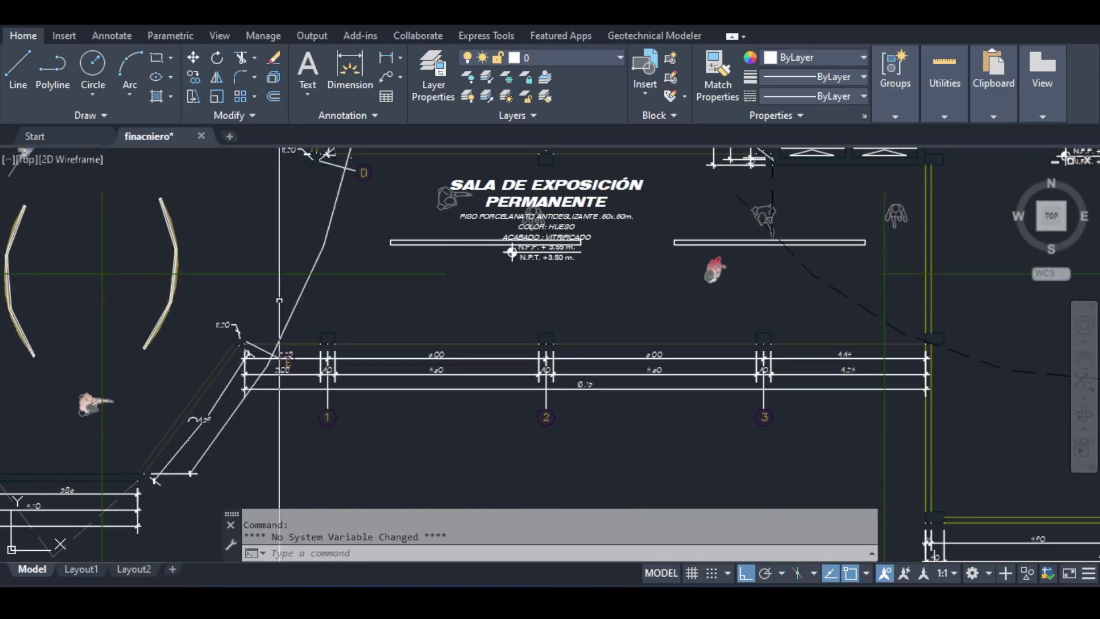
Examine how the permanent exhibition passage links the oval hall with the ÁREA FINANCIERA, and locate the neighbouring floor plans
{"action": "scroll", "coordinate": [309, 289], "scroll_direction": "up", "scroll_amount": 3}
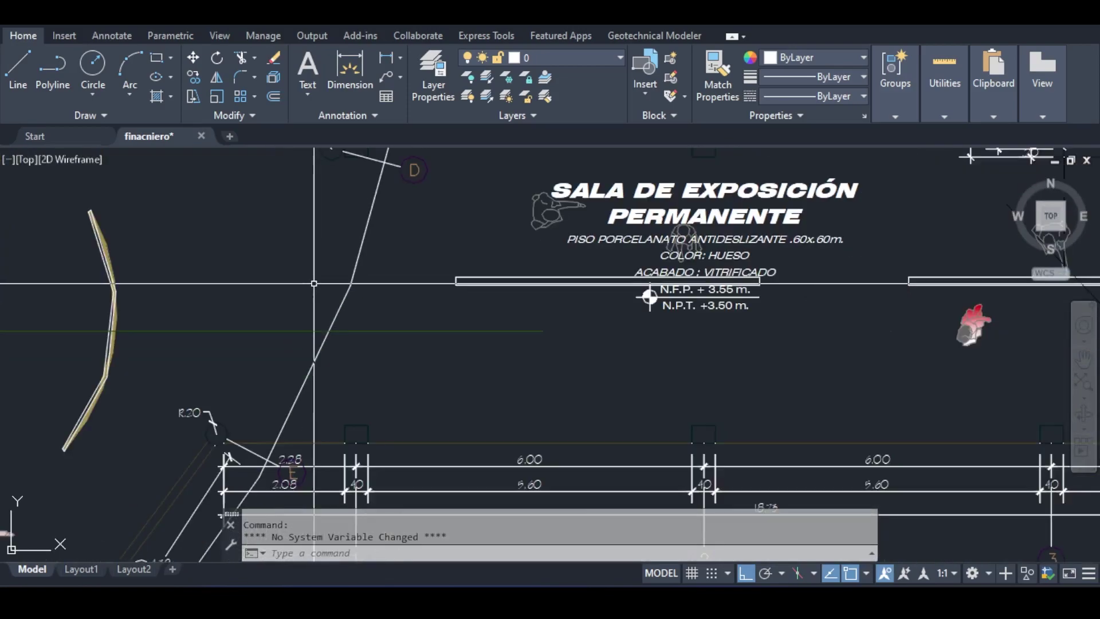
{"action": "scroll", "coordinate": [314, 283], "scroll_direction": "down", "scroll_amount": 2}
{"action": "scroll", "coordinate": [330, 274], "scroll_direction": "down", "scroll_amount": 2}
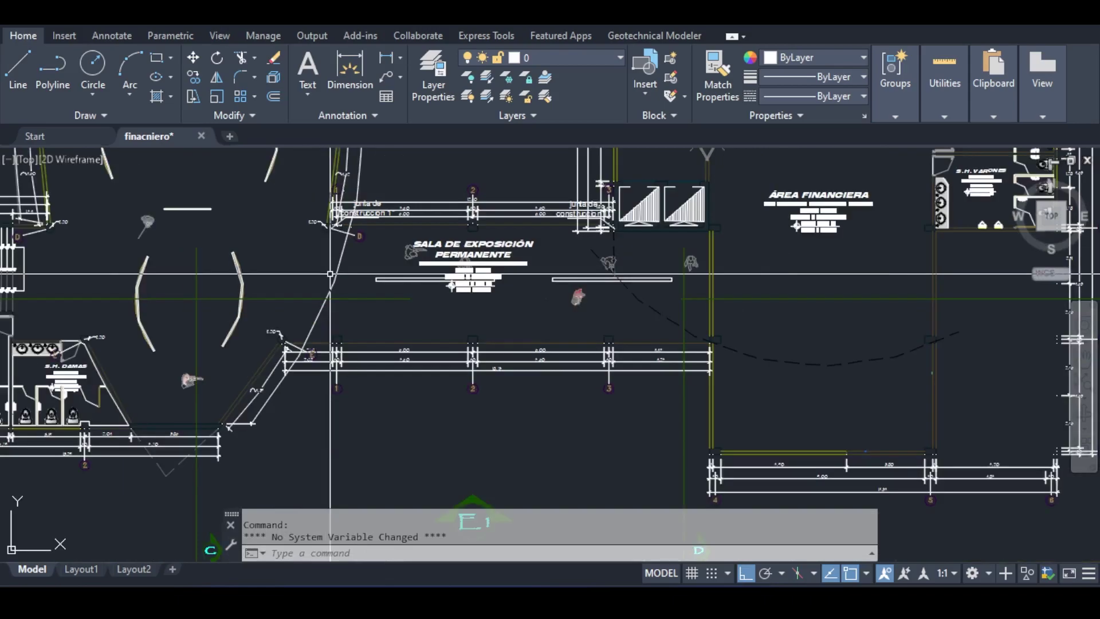
{"action": "scroll", "coordinate": [251, 273], "scroll_direction": "down", "scroll_amount": 3}
{"action": "middle_click_drag", "start_coordinate": [797, 246], "coordinate": [442, 496]}
{"action": "middle_click_drag", "start_coordinate": [384, 394], "coordinate": [313, 276]}
{"action": "scroll", "coordinate": [314, 277], "scroll_direction": "down", "scroll_amount": 3}
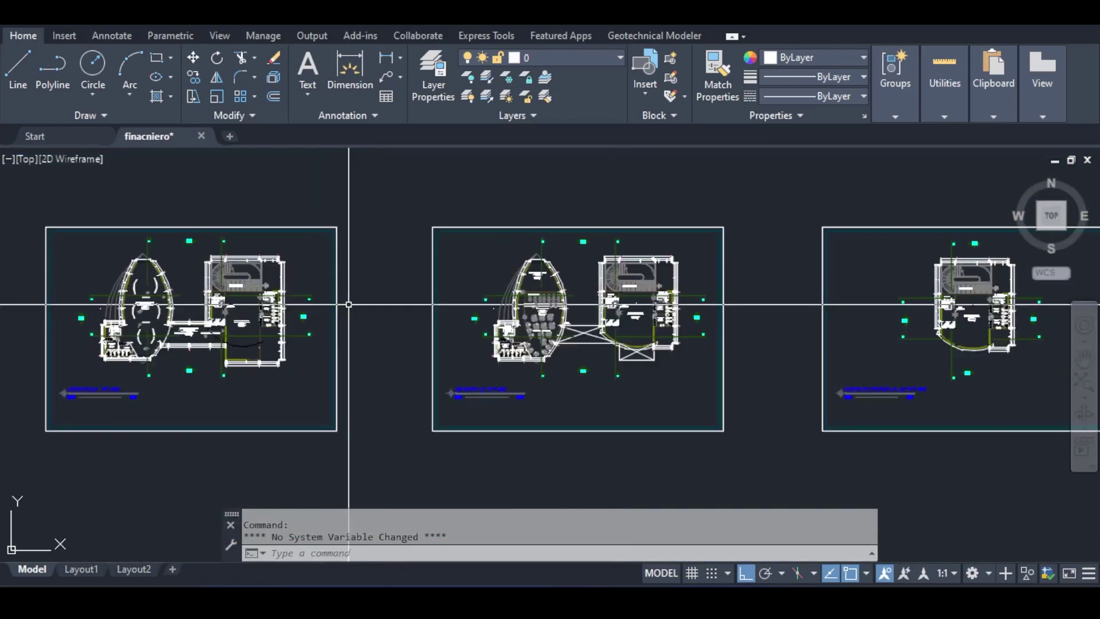
Examine the BIBLIOTECA, ALMACEN and ADMINISTRACIÓN areas in the library floor plan
{"action": "scroll", "coordinate": [466, 290], "scroll_direction": "up", "scroll_amount": 6}
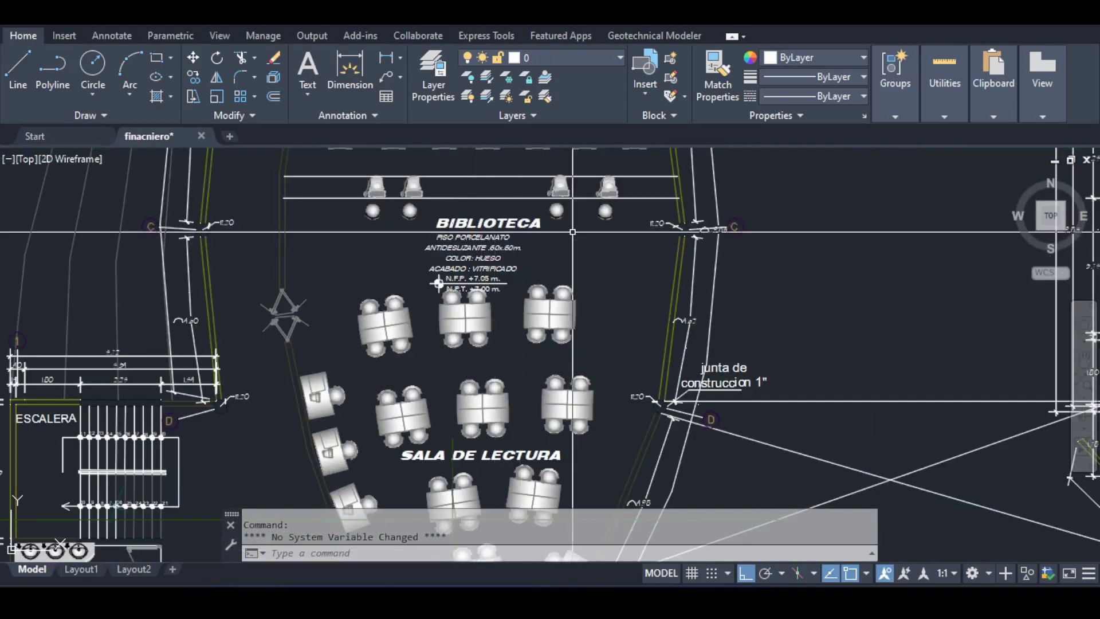
{"action": "scroll", "coordinate": [573, 233], "scroll_direction": "down", "scroll_amount": 1}
{"action": "left_click_drag", "start_coordinate": [573, 240], "coordinate": [364, 354]}
{"action": "scroll", "coordinate": [234, 217], "scroll_direction": "up", "scroll_amount": 6}
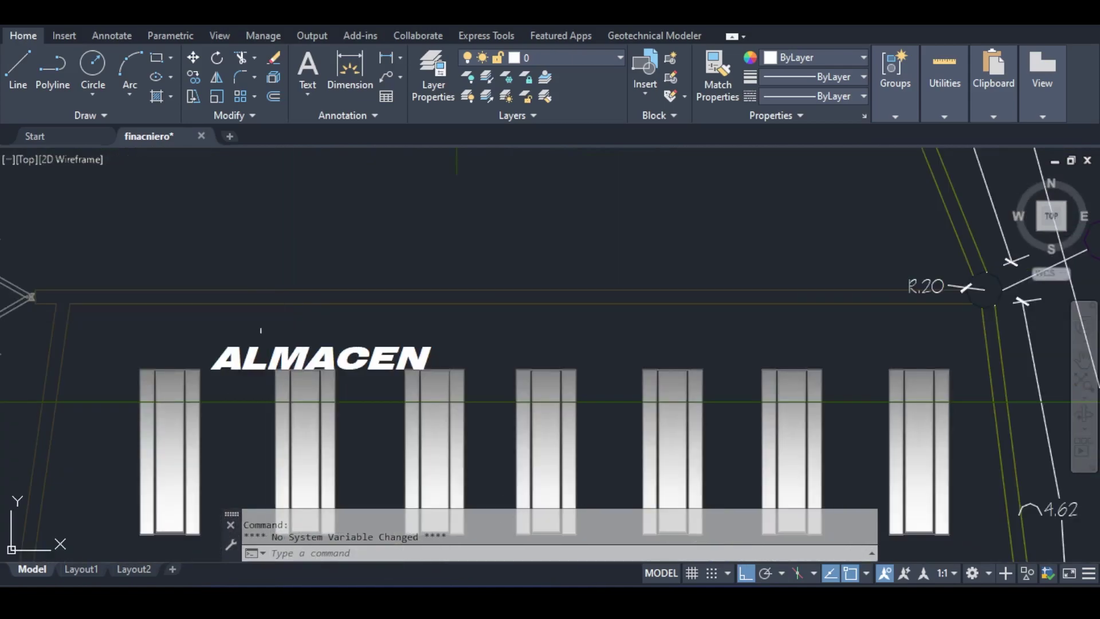
{"action": "scroll", "coordinate": [397, 332], "scroll_direction": "down", "scroll_amount": 3}
{"action": "middle_click_drag", "start_coordinate": [447, 242], "coordinate": [422, 352]}
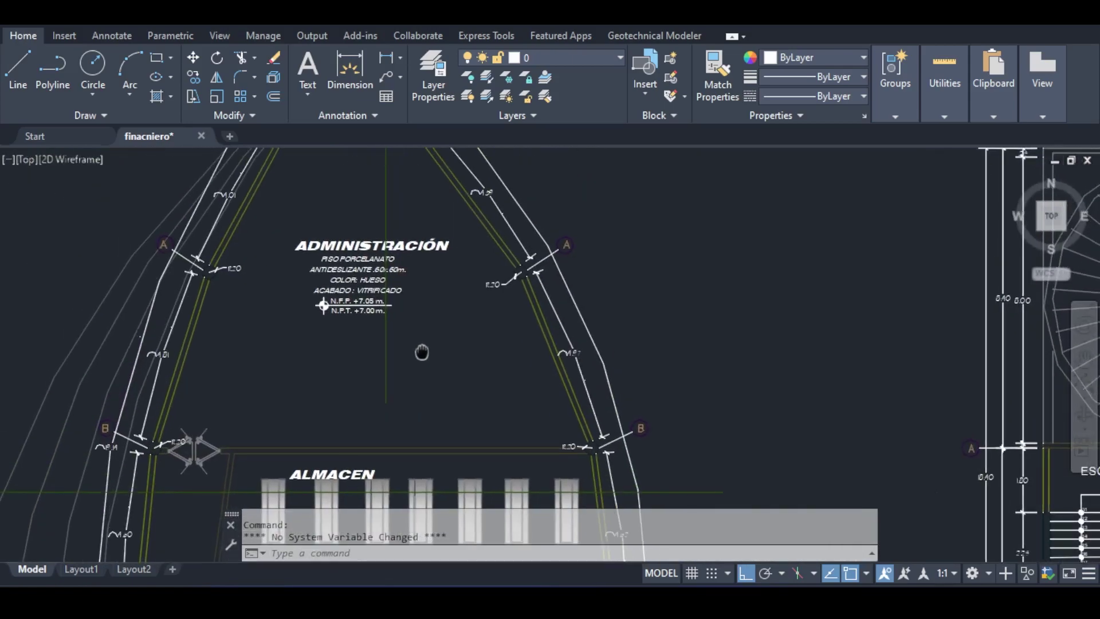
{"action": "scroll", "coordinate": [322, 305], "scroll_direction": "down", "scroll_amount": 5}
Examine the numbered ESCALERA treads and the nearby restrooms beside the SALA DE LECTURA
{"action": "scroll", "coordinate": [327, 270], "scroll_direction": "up", "scroll_amount": 8}
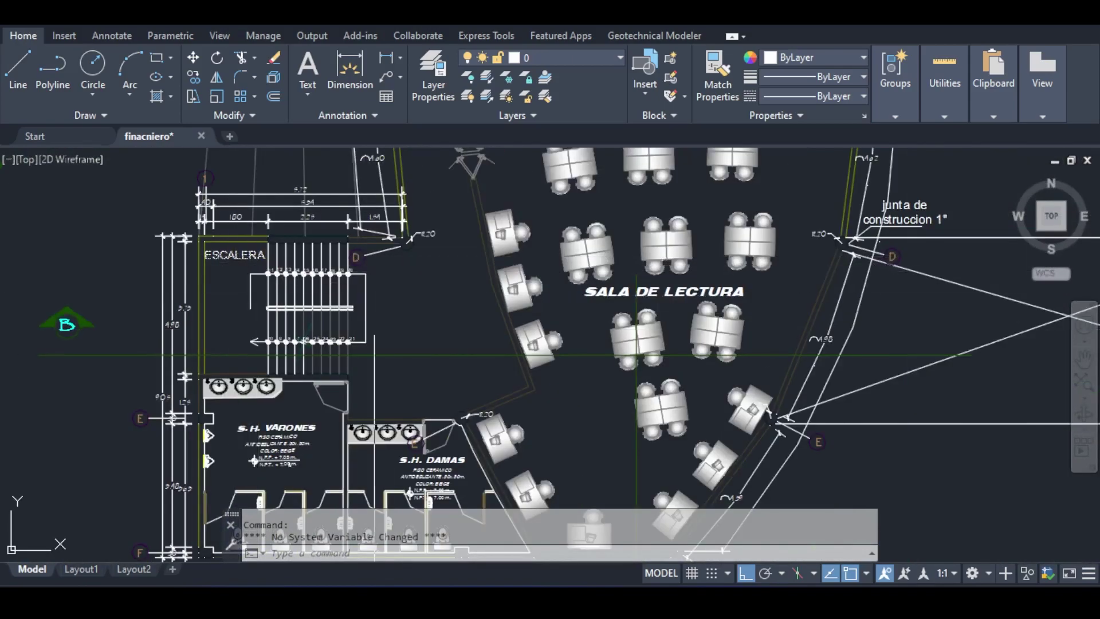
{"action": "middle_click_drag", "start_coordinate": [263, 155], "coordinate": [371, 278]}
{"action": "middle_click_drag", "start_coordinate": [273, 245], "coordinate": [351, 313]}
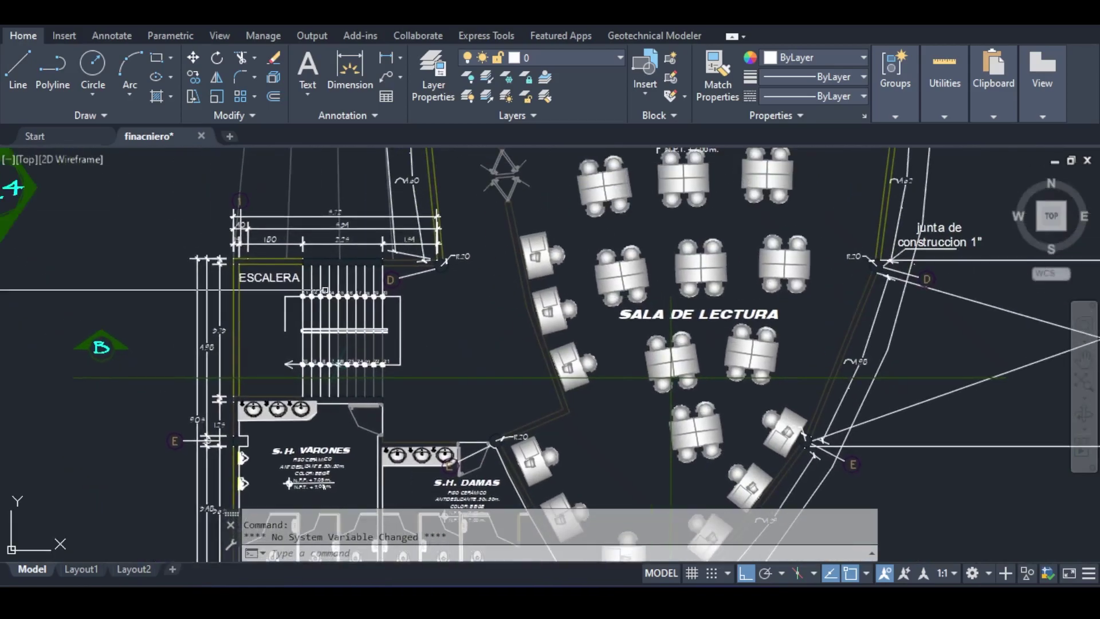
{"action": "scroll", "coordinate": [353, 314], "scroll_direction": "up", "scroll_amount": 5}
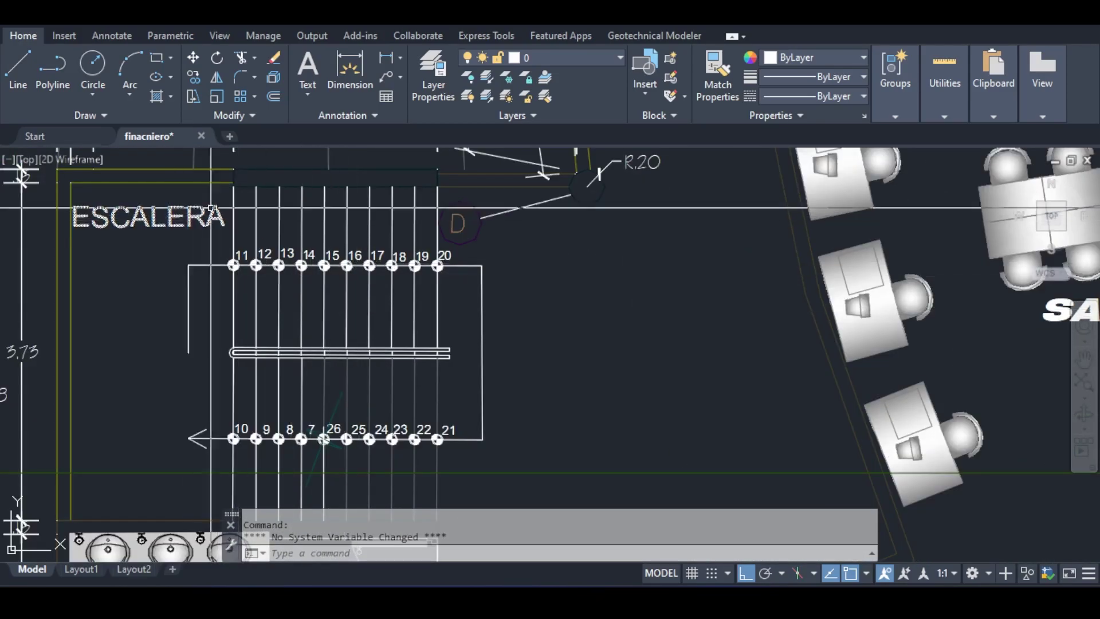
{"action": "scroll", "coordinate": [388, 296], "scroll_direction": "down", "scroll_amount": 5}
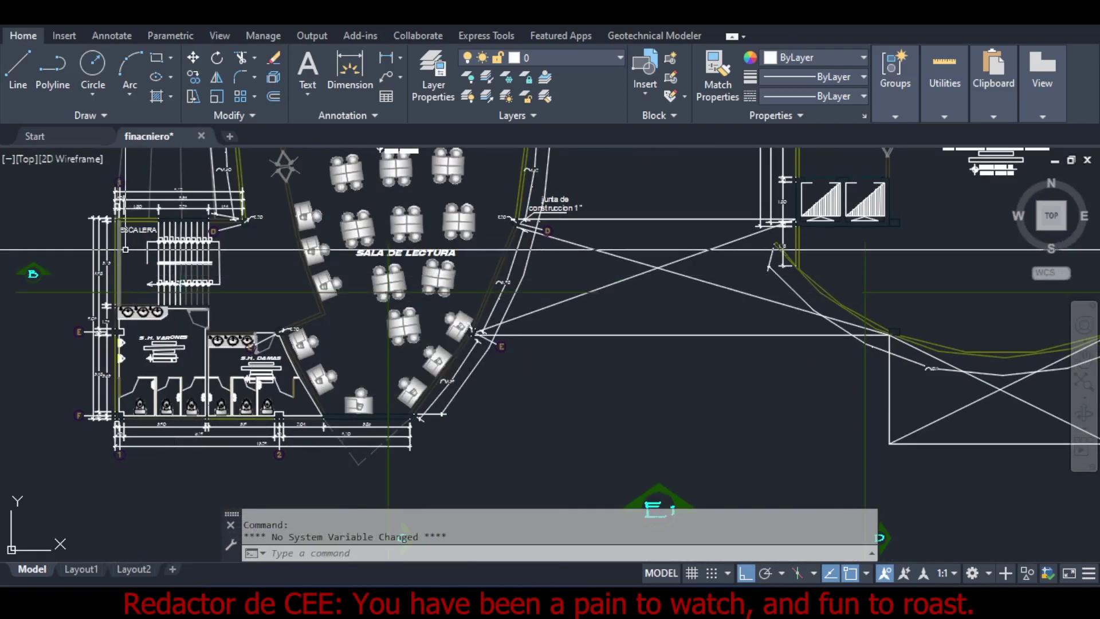
Compare the library floor's crossed-out connection between the buildings with the adjacent permanent exhibition floor plan
{"action": "scroll", "coordinate": [312, 258], "scroll_direction": "down", "scroll_amount": 5}
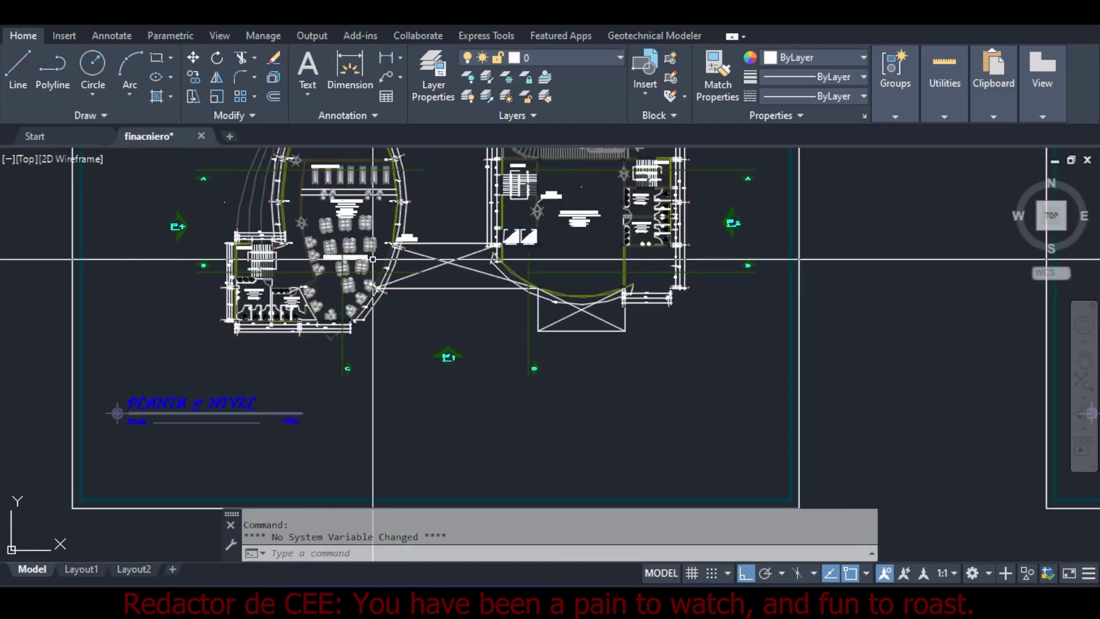
{"action": "scroll", "coordinate": [326, 275], "scroll_direction": "up", "scroll_amount": 3}
{"action": "middle_click_drag", "start_coordinate": [446, 253], "coordinate": [384, 272]}
{"action": "scroll", "coordinate": [403, 324], "scroll_direction": "down", "scroll_amount": 5}
{"action": "middle_click_drag", "start_coordinate": [417, 313], "coordinate": [782, 322]}
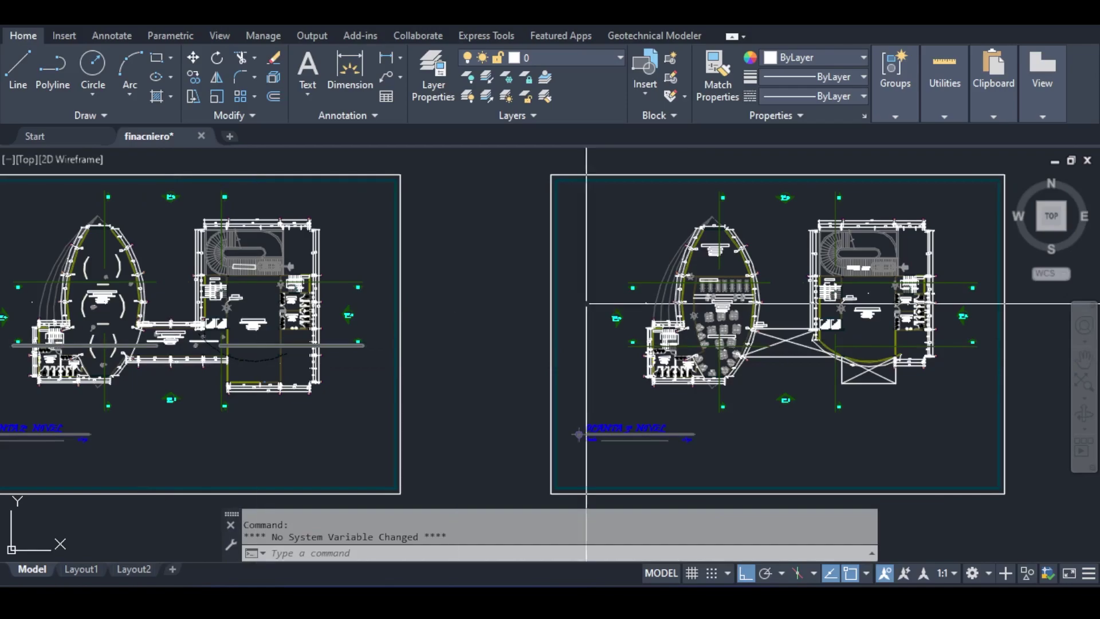
Examine the crossed-out connection beside the ÁREA FINANCIERA and read the PLANTA 3° NIVEL sheet title
{"action": "middle_click_drag", "start_coordinate": [586, 303], "coordinate": [263, 309]}
{"action": "scroll", "coordinate": [368, 327], "scroll_direction": "up", "scroll_amount": 4}
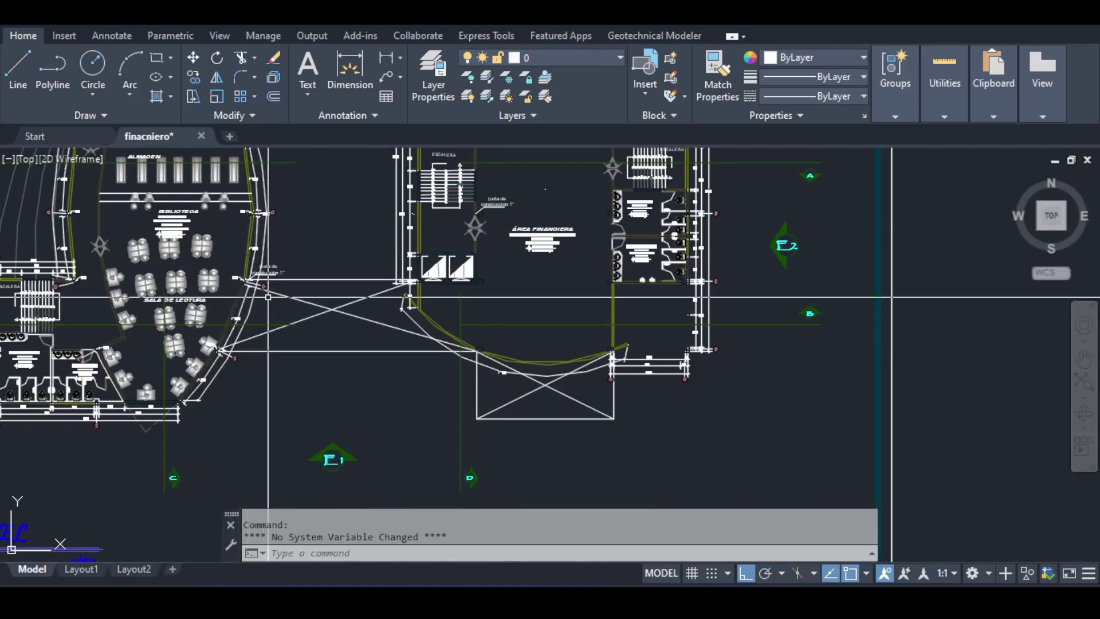
{"action": "scroll", "coordinate": [268, 296], "scroll_direction": "down", "scroll_amount": 5}
{"action": "scroll", "coordinate": [189, 446], "scroll_direction": "up", "scroll_amount": 5}
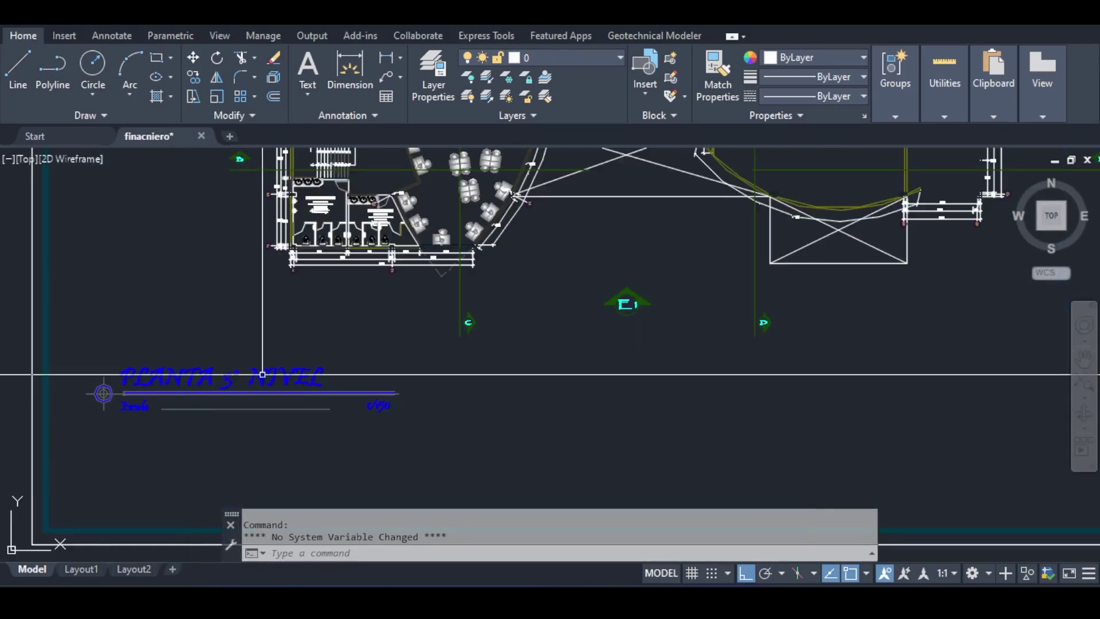
Examine the MUSEO MINERO facade and the connecting bridge in ELEVACIÓN 1
{"action": "scroll", "coordinate": [262, 374], "scroll_direction": "down", "scroll_amount": 6}
{"action": "middle_click_drag", "start_coordinate": [170, 256], "coordinate": [411, 447]}
{"action": "middle_click_drag", "start_coordinate": [46, 213], "coordinate": [233, 338]}
{"action": "scroll", "coordinate": [233, 338], "scroll_direction": "up", "scroll_amount": 6}
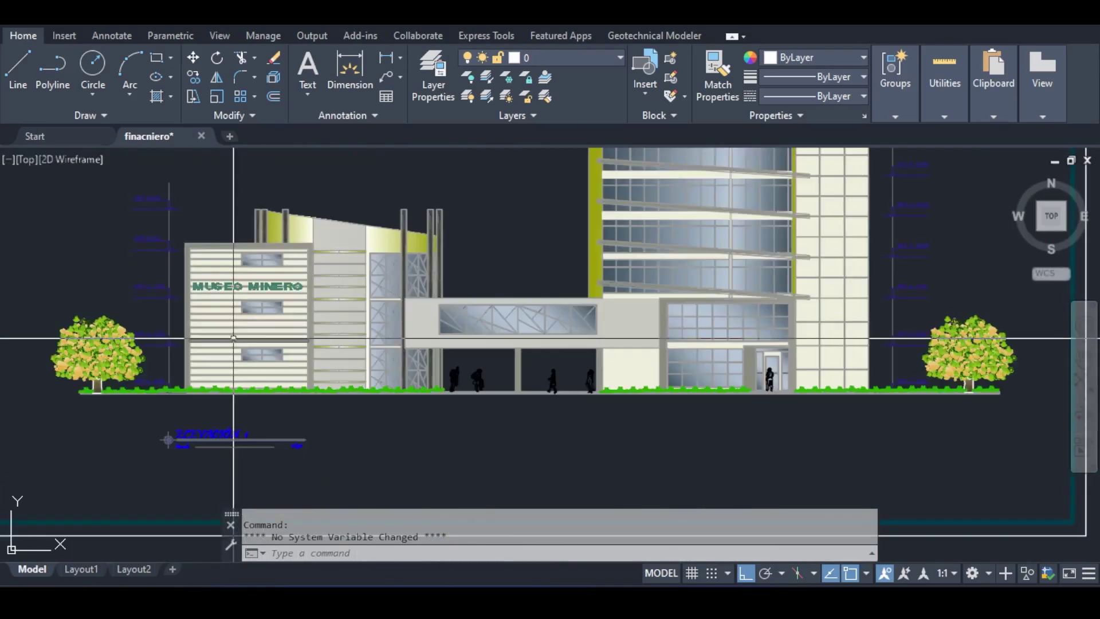
{"action": "scroll", "coordinate": [153, 376], "scroll_direction": "up", "scroll_amount": 3}
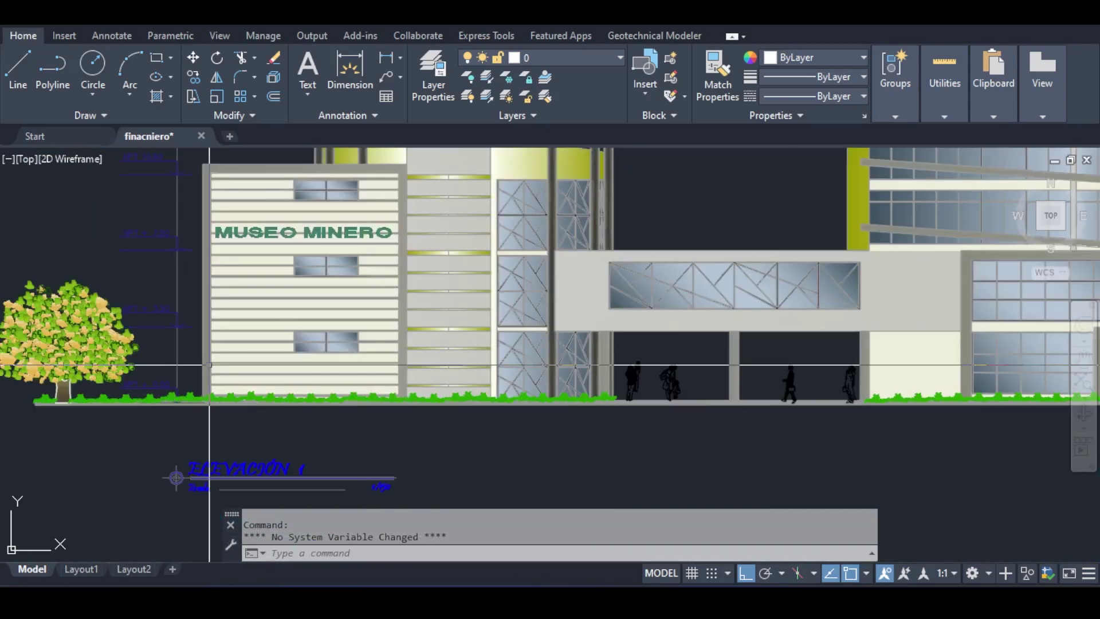
{"action": "middle_click_drag", "start_coordinate": [228, 285], "coordinate": [219, 372]}
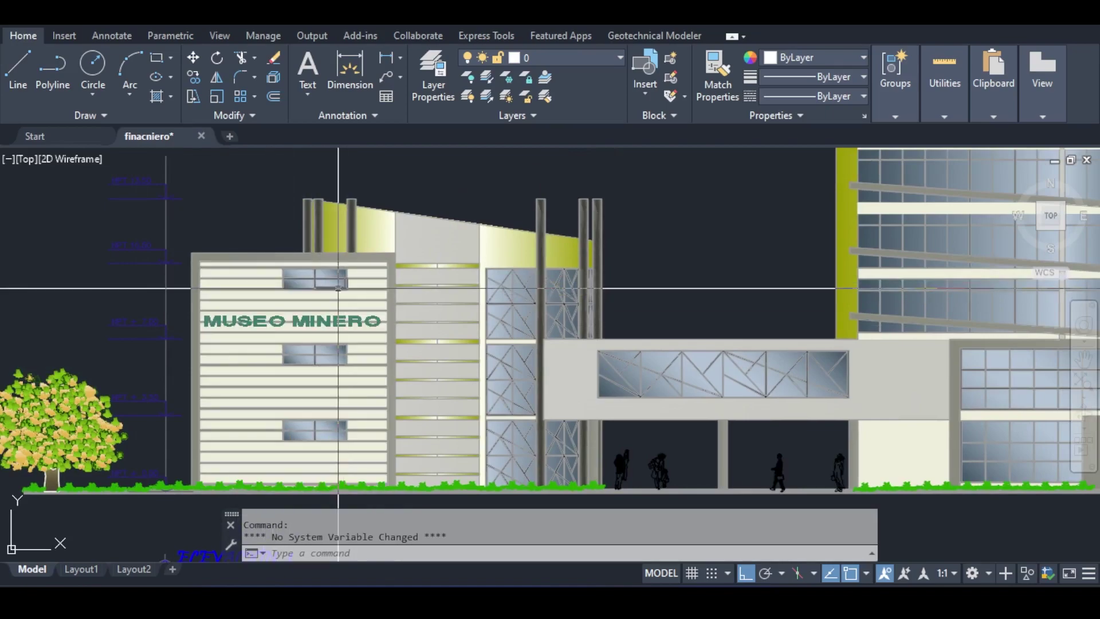
Return to the third-level floor plan and examine its library rooms alongside the ÁREA FINANCIERA
{"action": "scroll", "coordinate": [345, 295], "scroll_direction": "down", "scroll_amount": 6}
{"action": "scroll", "coordinate": [698, 288], "scroll_direction": "down", "scroll_amount": 4}
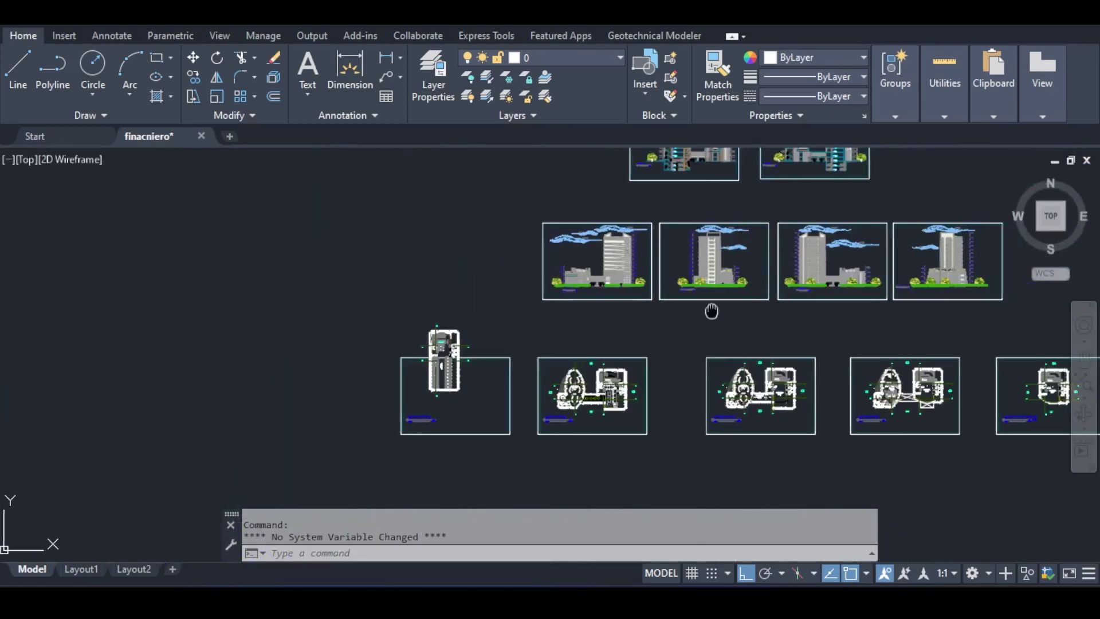
{"action": "middle_click_drag", "start_coordinate": [712, 312], "coordinate": [503, 383]}
{"action": "scroll", "coordinate": [435, 407], "scroll_direction": "up", "scroll_amount": 8}
{"action": "scroll", "coordinate": [445, 368], "scroll_direction": "up", "scroll_amount": 2}
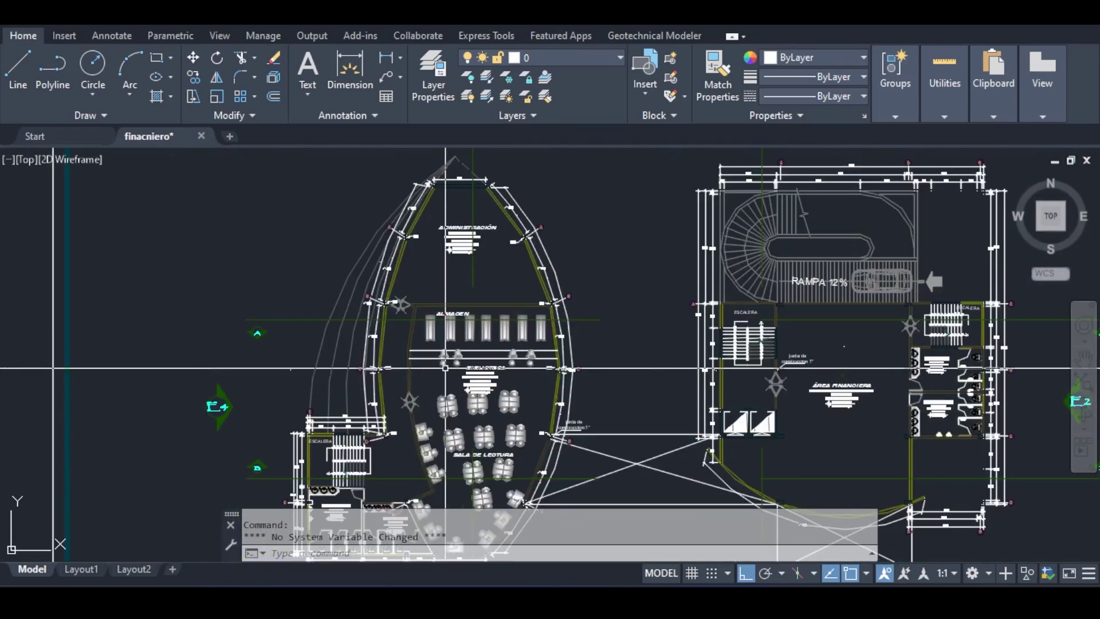
Locate the PLANTA TIPICA 4° - 12° NIVEL sheet and read its title and overall plan
{"action": "scroll", "coordinate": [538, 372], "scroll_direction": "down", "scroll_amount": 4}
{"action": "mouse_move", "coordinate": [987, 383]}
{"action": "middle_mouse_down"}
{"action": "mouse_move", "coordinate": [594, 420]}
{"action": "mouse_move", "coordinate": [314, 212]}
{"action": "middle_mouse_up"}
{"action": "scroll", "coordinate": [356, 335], "scroll_direction": "up", "scroll_amount": 3}
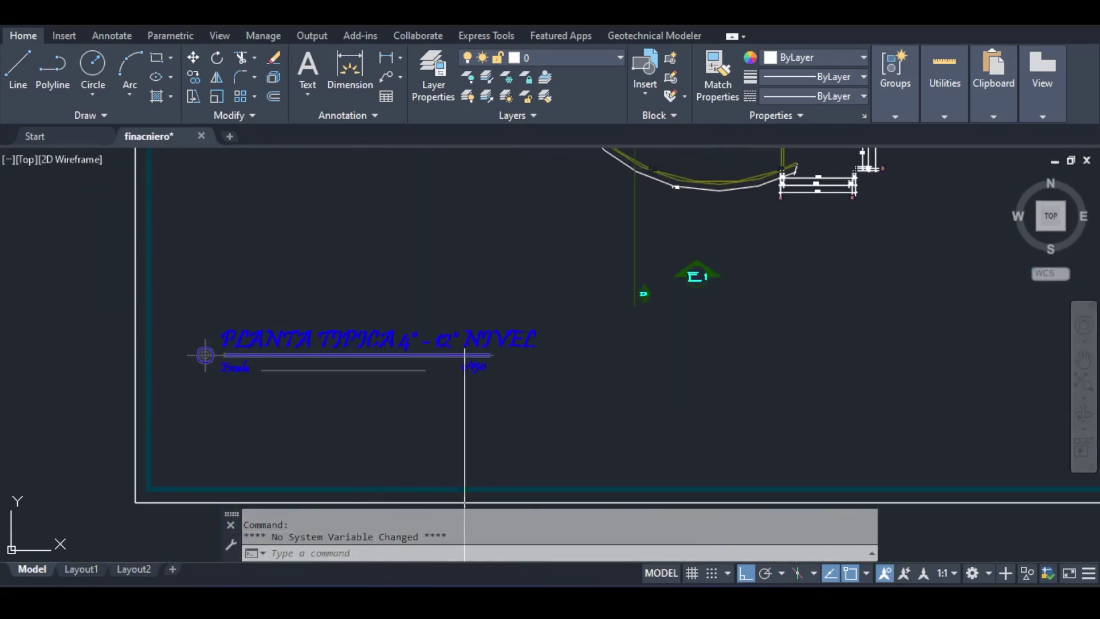
{"action": "scroll", "coordinate": [469, 343], "scroll_direction": "down", "scroll_amount": 4}
{"action": "middle_click_drag", "start_coordinate": [587, 245], "coordinate": [506, 312]}
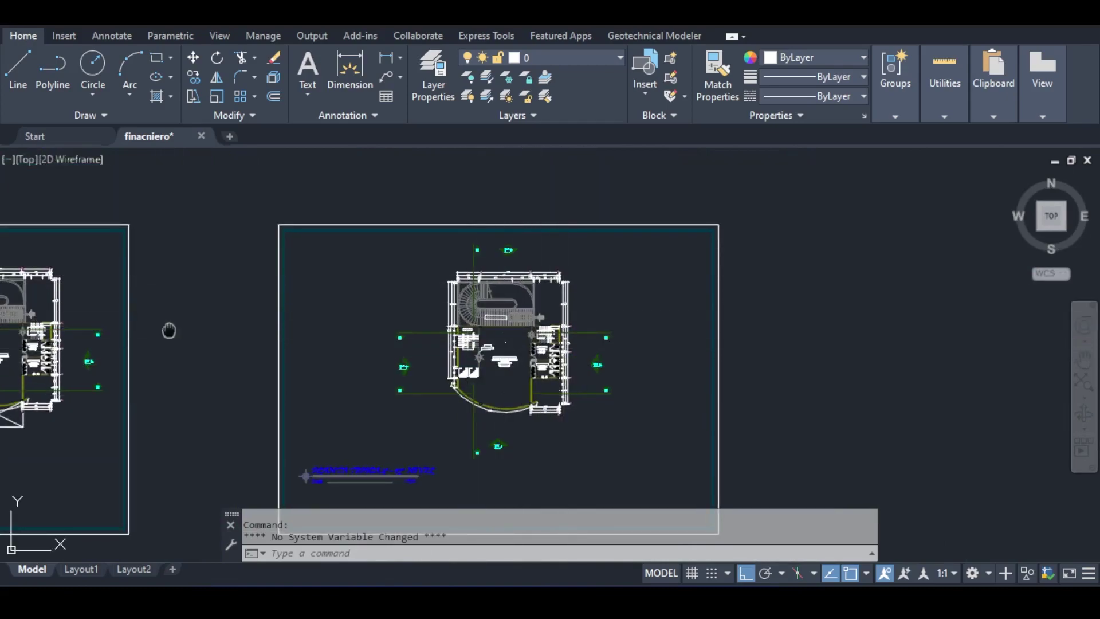
Go back across the floor plan sheets to the plan containing the SALA DE EXPOSICIÓN TEMPORAL
{"action": "middle_click_drag", "start_coordinate": [169, 330], "coordinate": [699, 341]}
{"action": "middle_click_drag", "start_coordinate": [390, 368], "coordinate": [675, 266]}
{"action": "middle_click_drag", "start_coordinate": [304, 293], "coordinate": [692, 324]}
{"action": "middle_click_drag", "start_coordinate": [462, 336], "coordinate": [624, 342]}
{"action": "middle_click_drag", "start_coordinate": [253, 329], "coordinate": [710, 334]}
{"action": "scroll", "coordinate": [545, 298], "scroll_direction": "up", "scroll_amount": 6}
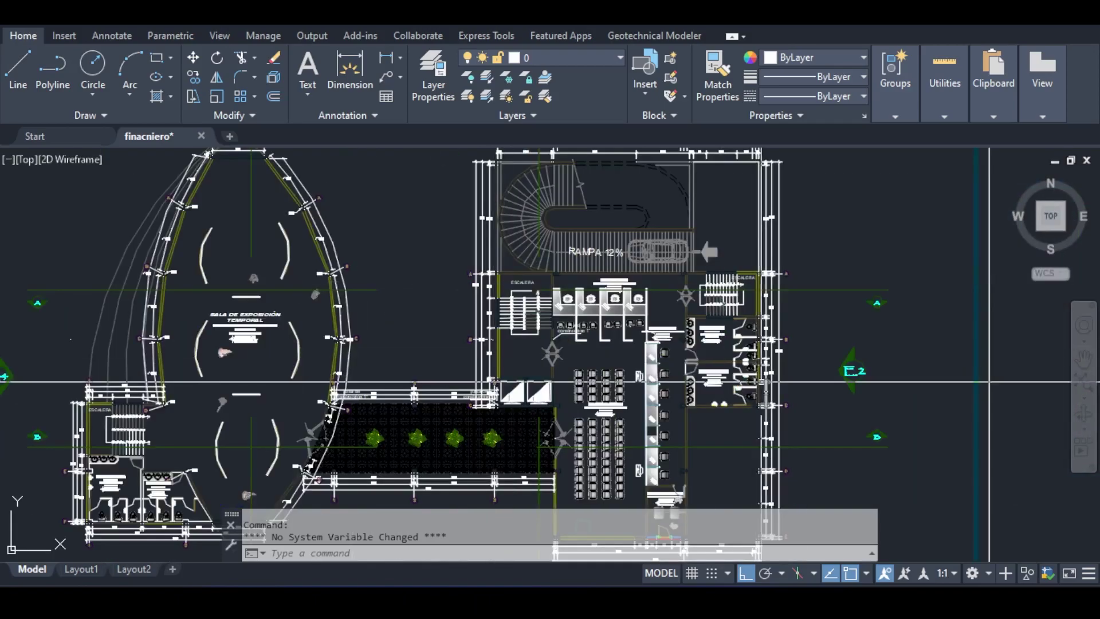
Examine the S.H. DAMAS and S.H. VARONES restrooms and the dimensions along the E2 side up to the vehicle ramp
{"action": "middle_click_drag", "start_coordinate": [808, 316], "coordinate": [668, 291]}
{"action": "scroll", "coordinate": [655, 242], "scroll_direction": "up", "scroll_amount": 5}
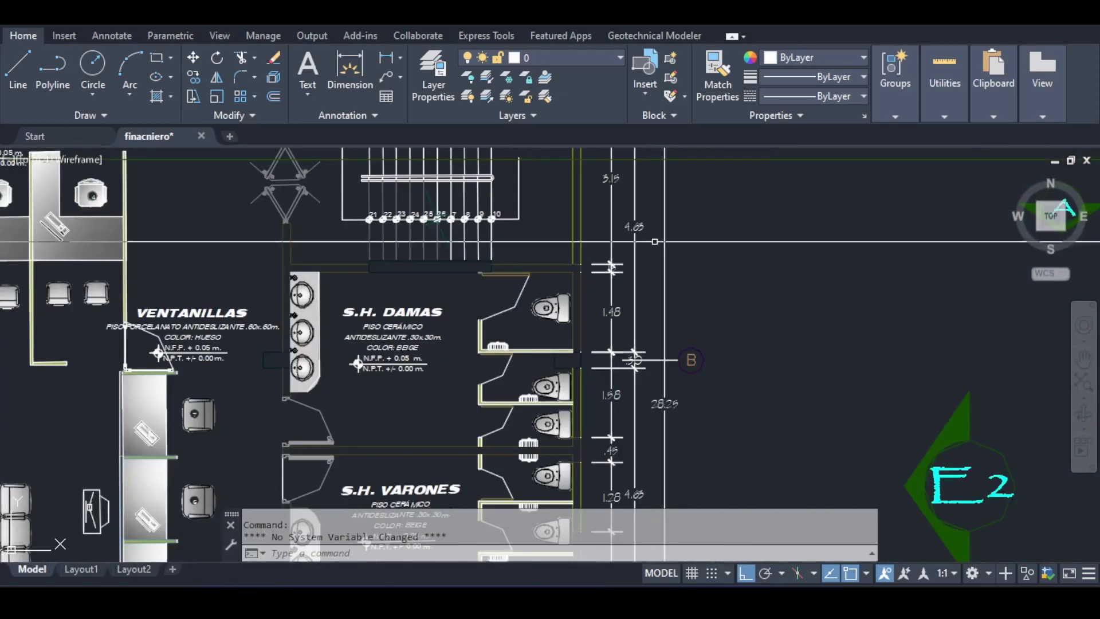
{"action": "scroll", "coordinate": [646, 235], "scroll_direction": "down", "scroll_amount": 6}
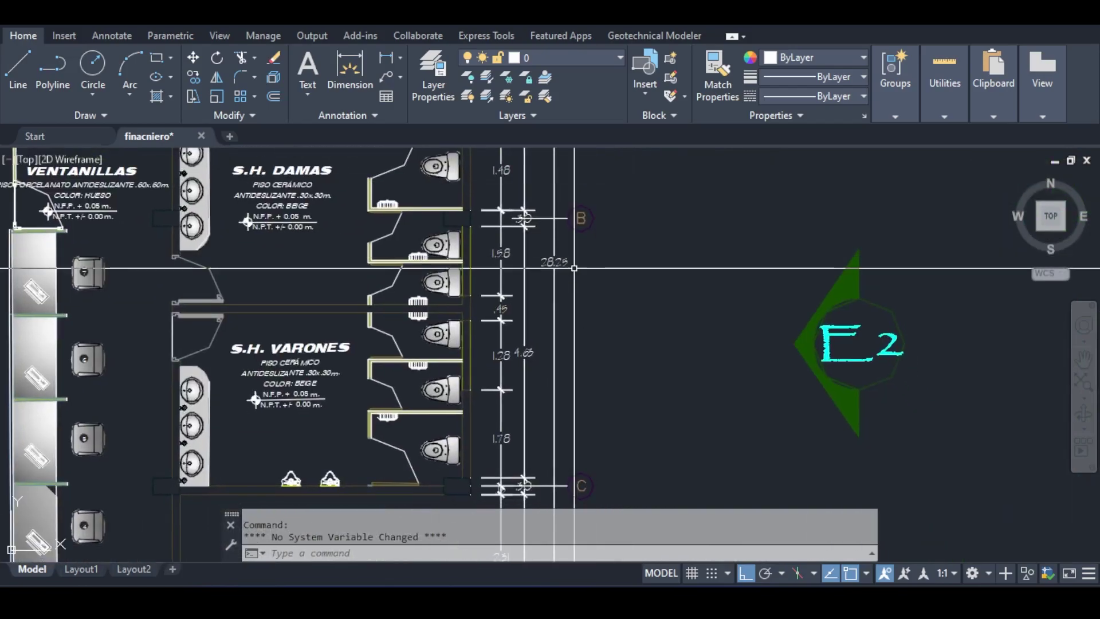
{"action": "scroll", "coordinate": [592, 252], "scroll_direction": "up", "scroll_amount": 5}
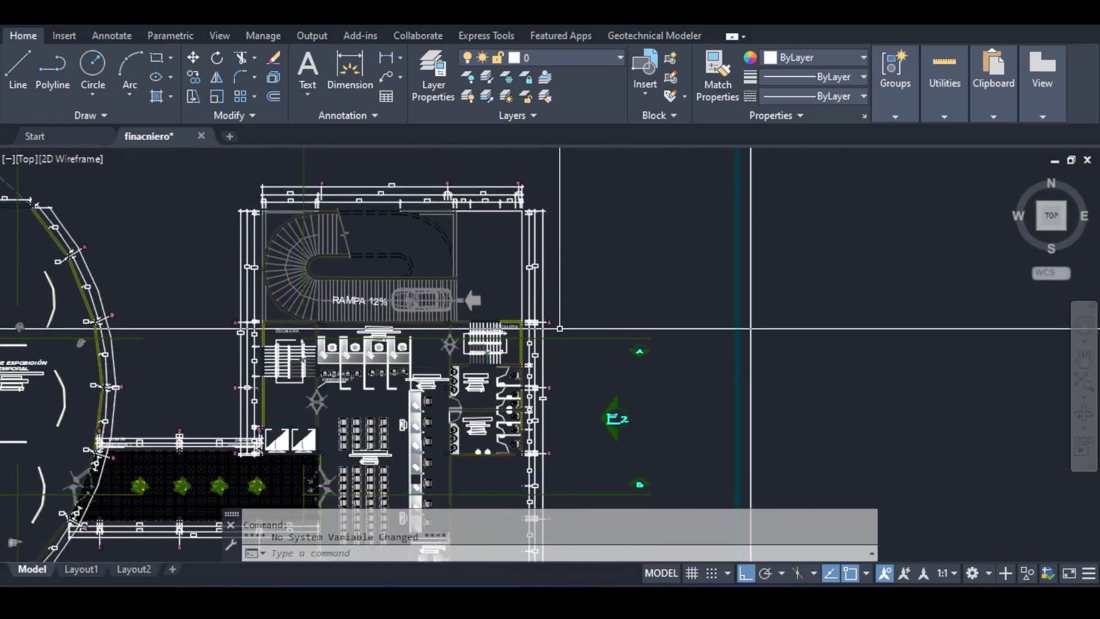
{"action": "middle_click_drag", "start_coordinate": [515, 206], "coordinate": [515, 335]}
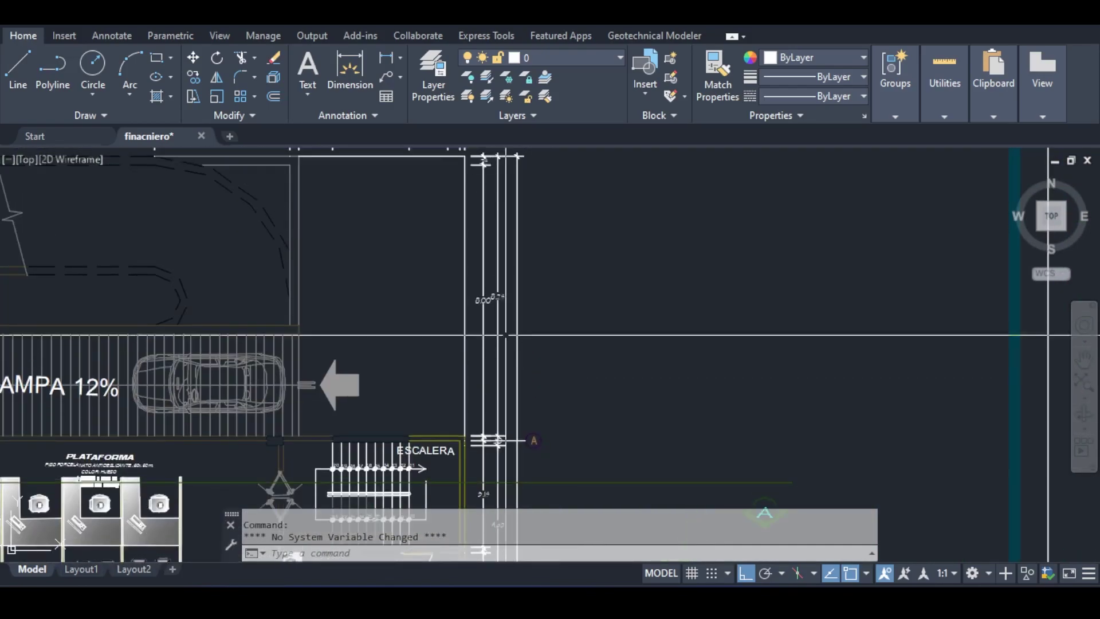
{"action": "scroll", "coordinate": [481, 301], "scroll_direction": "down", "scroll_amount": 4}
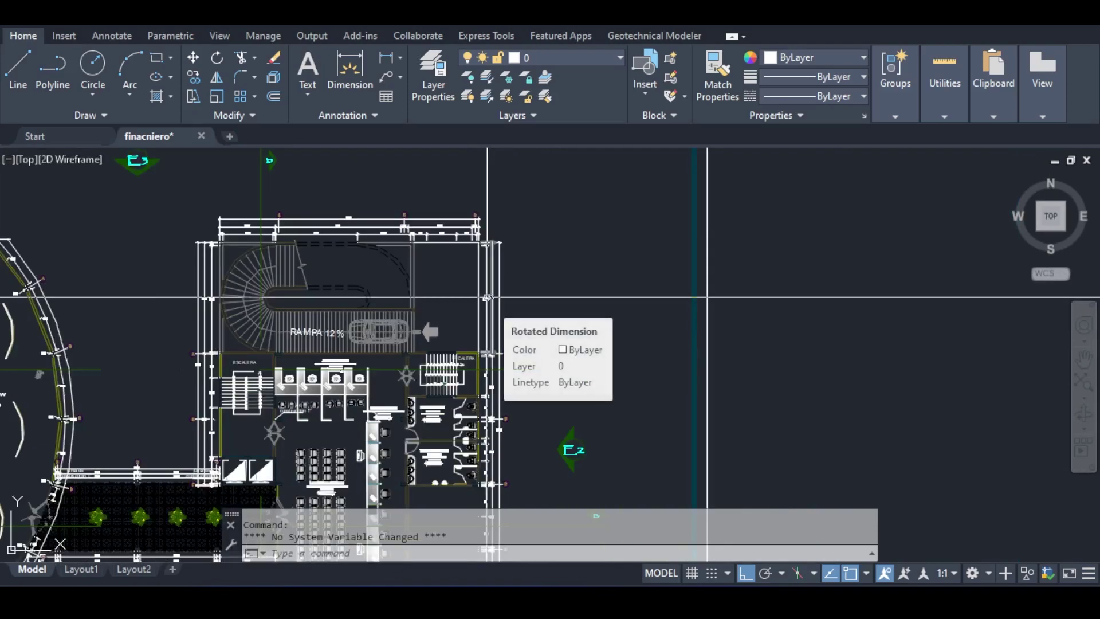
Compare the ramp, stairs and ÁREA FINANCIERA in the typical floor plan
{"action": "scroll", "coordinate": [487, 297], "scroll_direction": "down", "scroll_amount": 8}
{"action": "middle_click_drag", "start_coordinate": [768, 331], "coordinate": [589, 336]}
{"action": "scroll", "coordinate": [664, 304], "scroll_direction": "up", "scroll_amount": 8}
{"action": "middle_click_drag", "start_coordinate": [655, 267], "coordinate": [596, 360]}
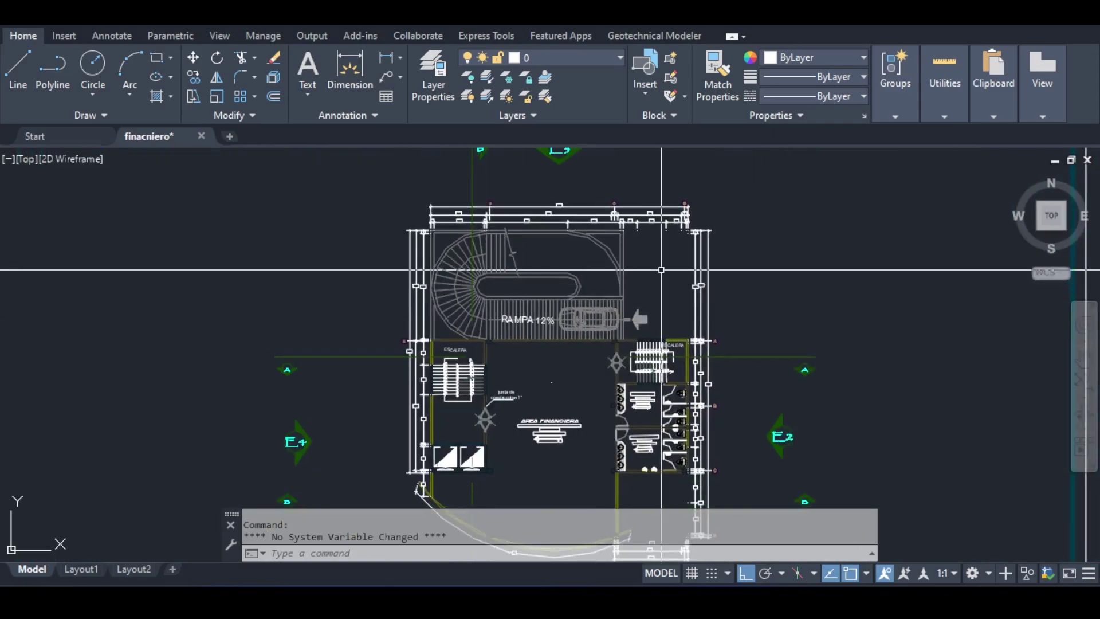
{"action": "scroll", "coordinate": [661, 269], "scroll_direction": "down", "scroll_amount": 6}
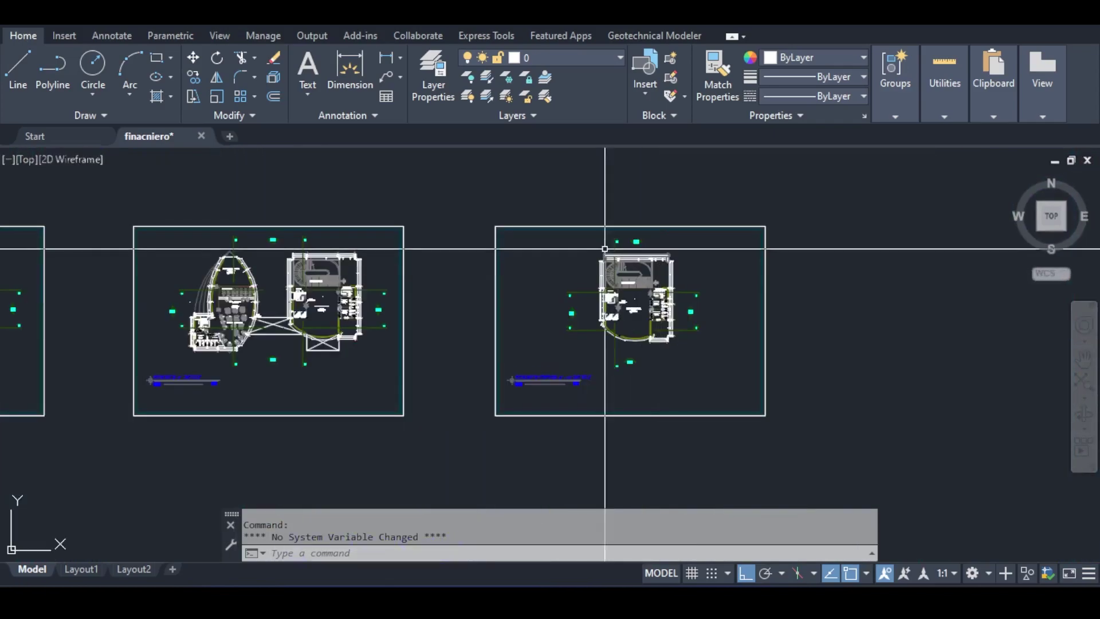
Examine the tower's upper floors and NPT level marks in the building section drawings
{"action": "middle_click_drag", "start_coordinate": [595, 221], "coordinate": [633, 442]}
{"action": "middle_click_drag", "start_coordinate": [550, 186], "coordinate": [577, 371]}
{"action": "middle_click_drag", "start_coordinate": [246, 172], "coordinate": [383, 493]}
{"action": "scroll", "coordinate": [310, 361], "scroll_direction": "up", "scroll_amount": 6}
{"action": "scroll", "coordinate": [310, 359], "scroll_direction": "down", "scroll_amount": 6}
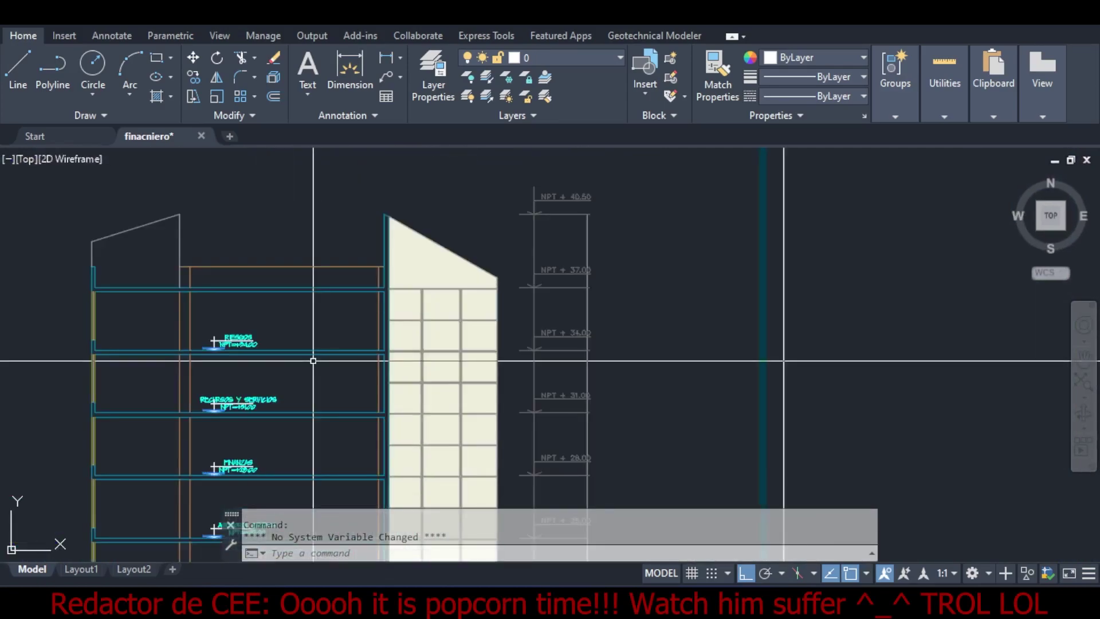
{"action": "middle_click_drag", "start_coordinate": [351, 282], "coordinate": [594, 223]}
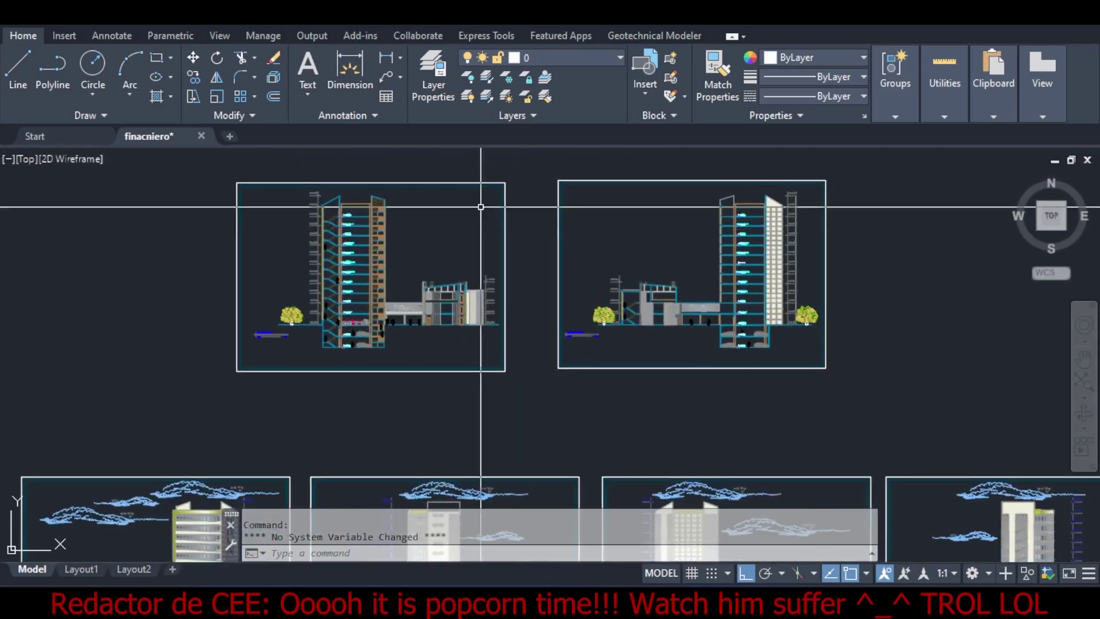
Examine the RAMPA 12% and the flanking ESCALERA areas in the typical floor plan
{"action": "middle_click_drag", "start_coordinate": [555, 297], "coordinate": [483, 178]}
{"action": "middle_click_drag", "start_coordinate": [632, 358], "coordinate": [520, 269]}
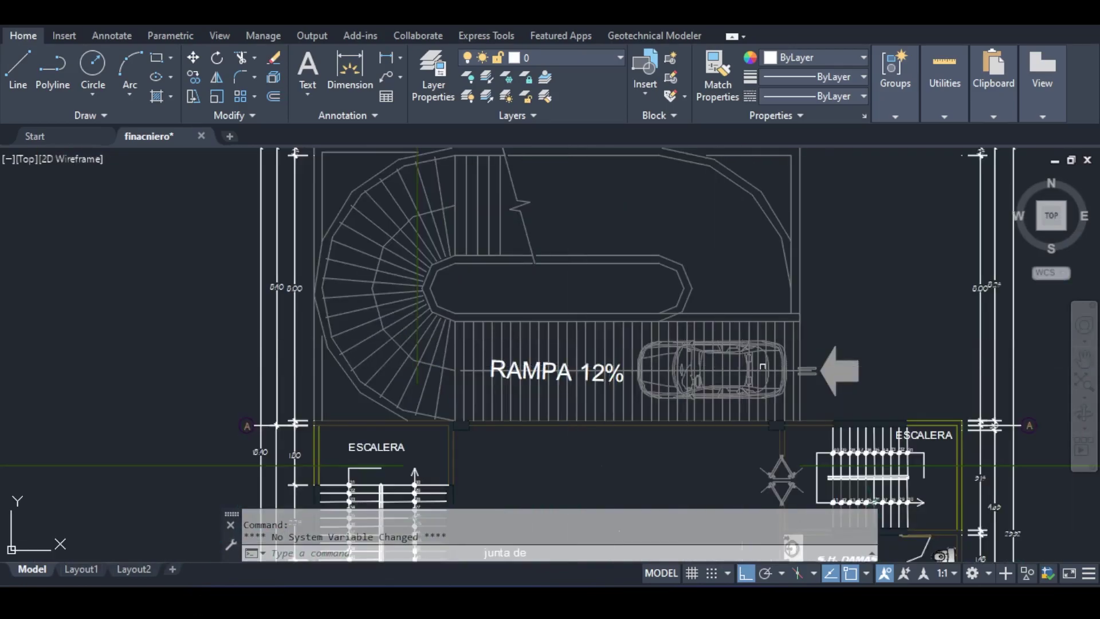
{"action": "scroll", "coordinate": [763, 367], "scroll_direction": "down", "scroll_amount": 8}
{"action": "scroll", "coordinate": [762, 366], "scroll_direction": "up", "scroll_amount": 3}
{"action": "scroll", "coordinate": [762, 367], "scroll_direction": "down", "scroll_amount": 5}
{"action": "middle_click_drag", "start_coordinate": [744, 383], "coordinate": [670, 125]}
{"action": "middle_click_drag", "start_coordinate": [683, 334], "coordinate": [675, 192]}
{"action": "scroll", "coordinate": [679, 350], "scroll_direction": "down", "scroll_amount": 6}
Locate the parking floor plan and examine its vehicle ramp, stairs and rows of parking spaces
{"action": "middle_click_drag", "start_coordinate": [590, 189], "coordinate": [630, 391]}
{"action": "scroll", "coordinate": [503, 206], "scroll_direction": "up", "scroll_amount": 4}
{"action": "scroll", "coordinate": [501, 214], "scroll_direction": "down", "scroll_amount": 4}
{"action": "scroll", "coordinate": [801, 369], "scroll_direction": "up", "scroll_amount": 4}
{"action": "scroll", "coordinate": [582, 363], "scroll_direction": "up", "scroll_amount": 5}
{"action": "scroll", "coordinate": [508, 302], "scroll_direction": "down", "scroll_amount": 4}
{"action": "mouse_move", "coordinate": [447, 344]}
{"action": "middle_mouse_down"}
{"action": "mouse_move", "coordinate": [648, 312]}
{"action": "mouse_move", "coordinate": [894, 309]}
{"action": "middle_mouse_up"}
{"action": "scroll", "coordinate": [323, 337], "scroll_direction": "up", "scroll_amount": 5}
{"action": "scroll", "coordinate": [476, 252], "scroll_direction": "down", "scroll_amount": 3}
{"action": "scroll", "coordinate": [401, 241], "scroll_direction": "up", "scroll_amount": 3}
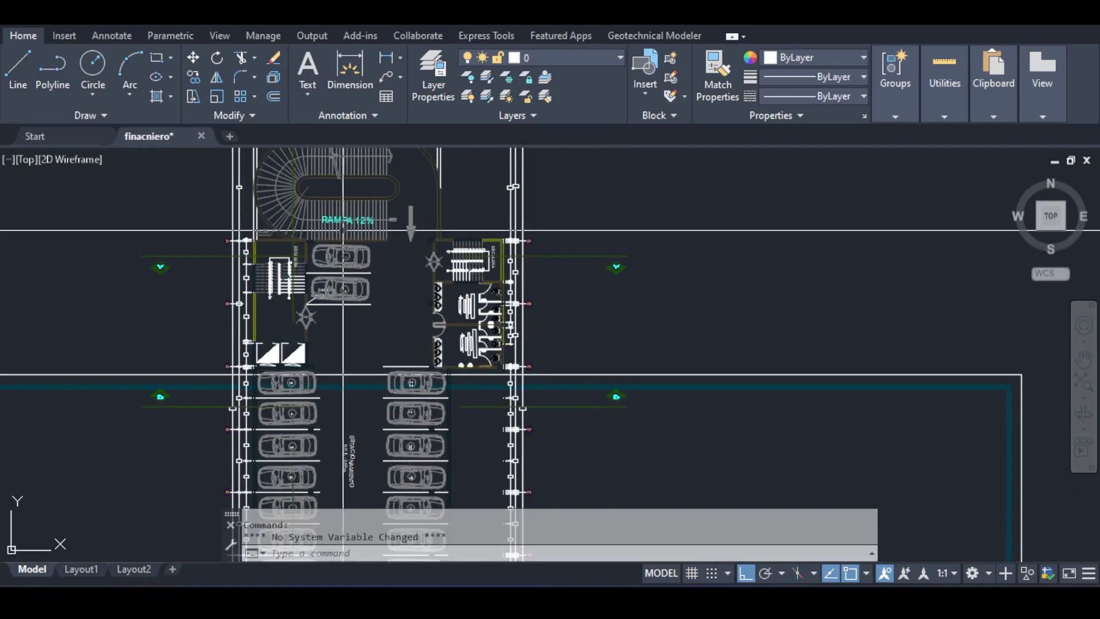
{"action": "middle_click_drag", "start_coordinate": [344, 219], "coordinate": [353, 325]}
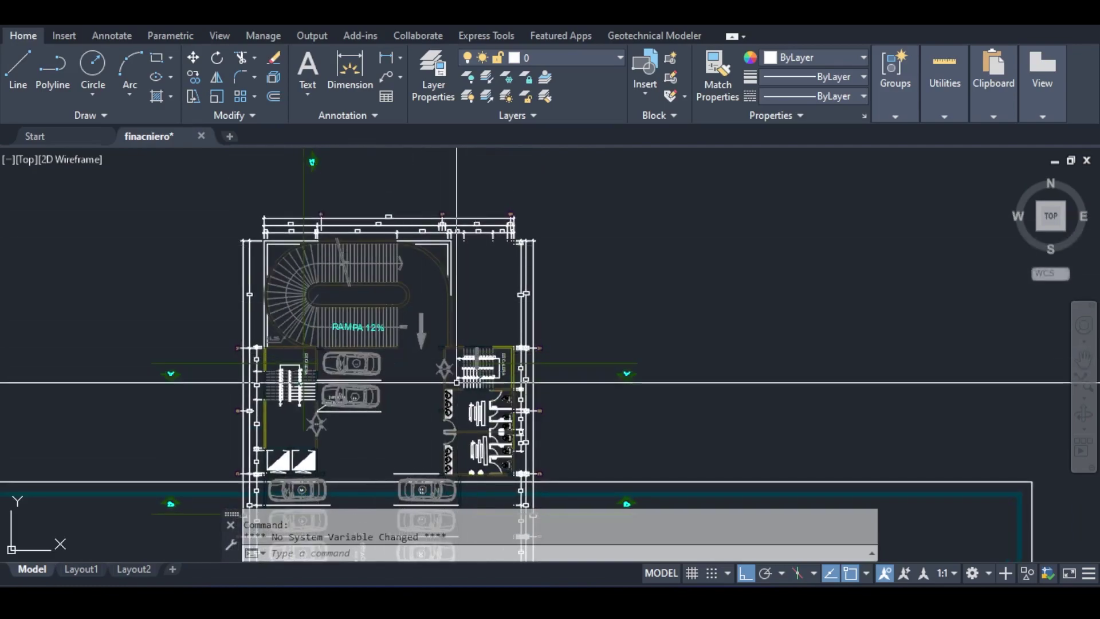
Examine how the parking level's RAMPA 12% and direction arrow lead past parking spaces 1 and 2
{"action": "scroll", "coordinate": [420, 364], "scroll_direction": "up", "scroll_amount": 2}
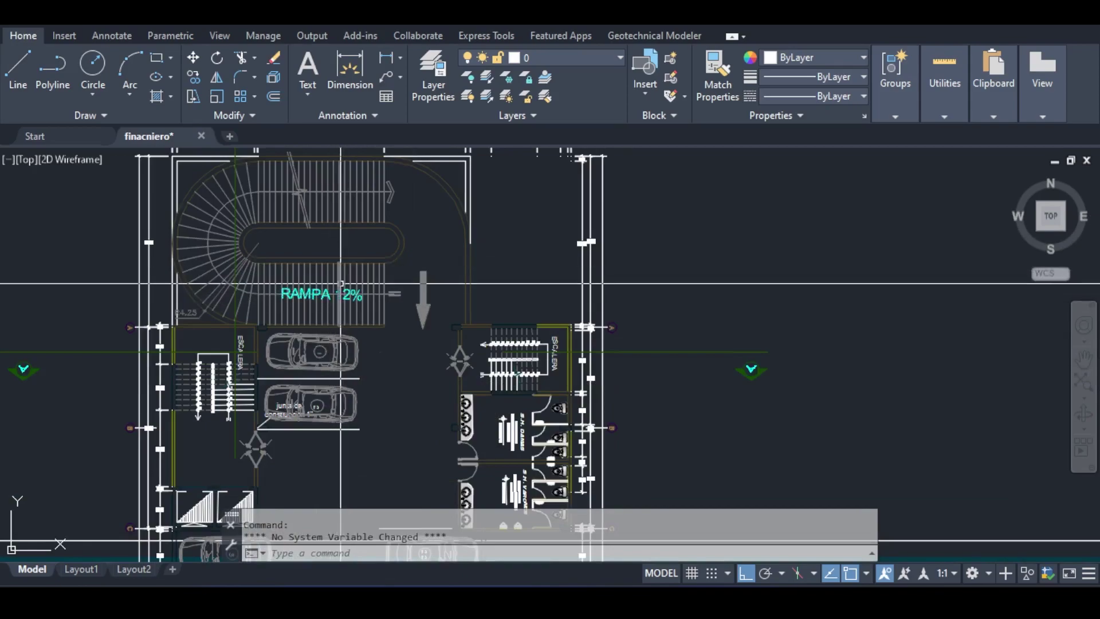
{"action": "scroll", "coordinate": [342, 283], "scroll_direction": "down", "scroll_amount": 4}
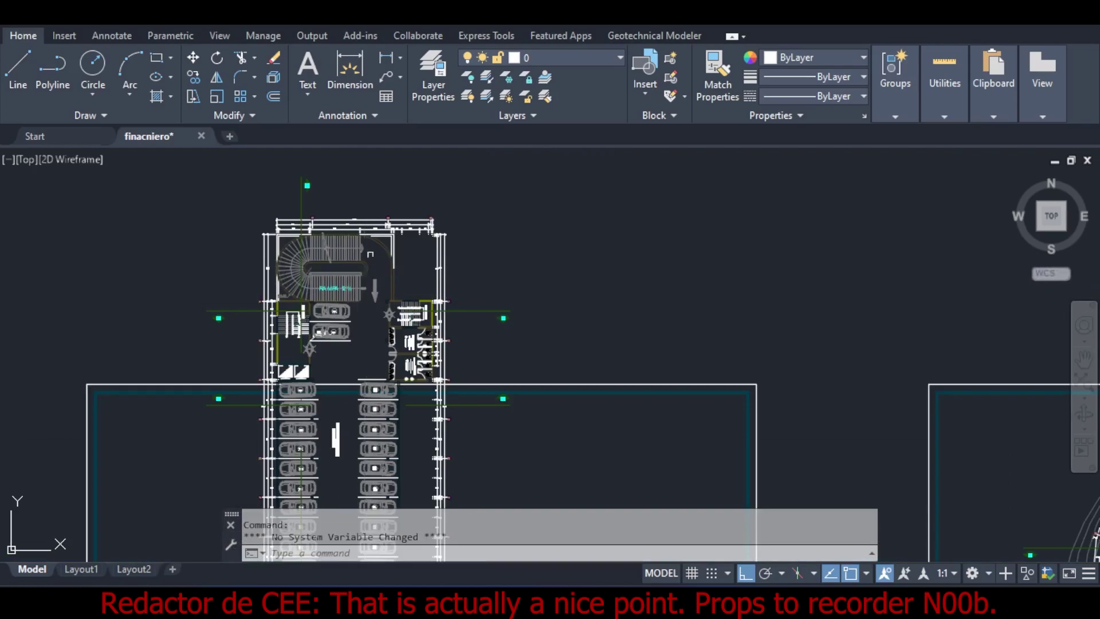
{"action": "scroll", "coordinate": [362, 264], "scroll_direction": "up", "scroll_amount": 2}
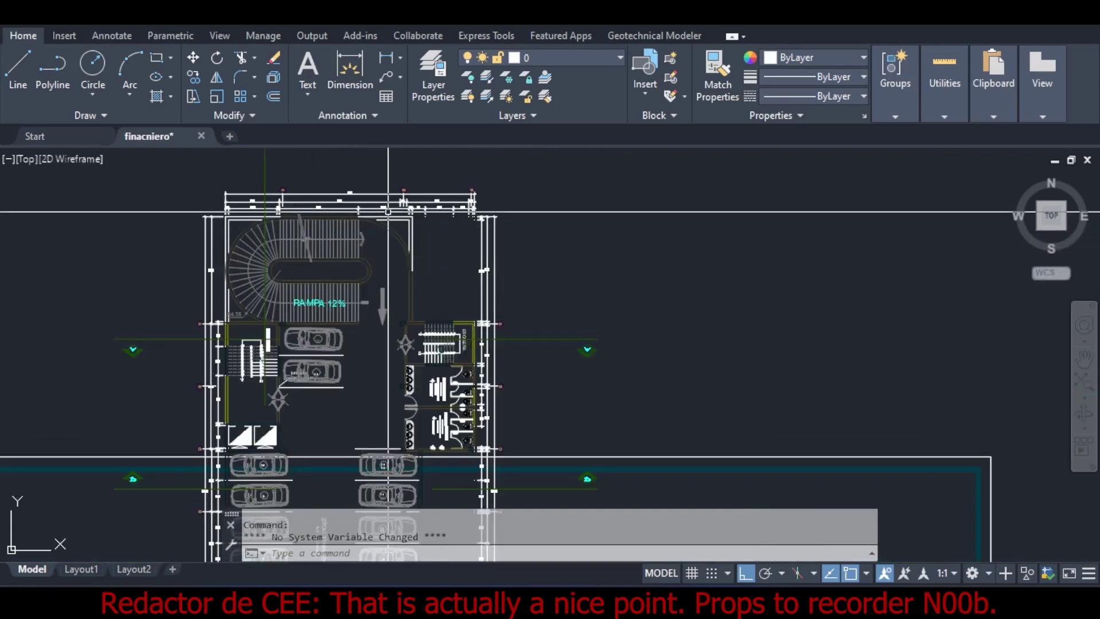
{"action": "scroll", "coordinate": [271, 304], "scroll_direction": "up", "scroll_amount": 5}
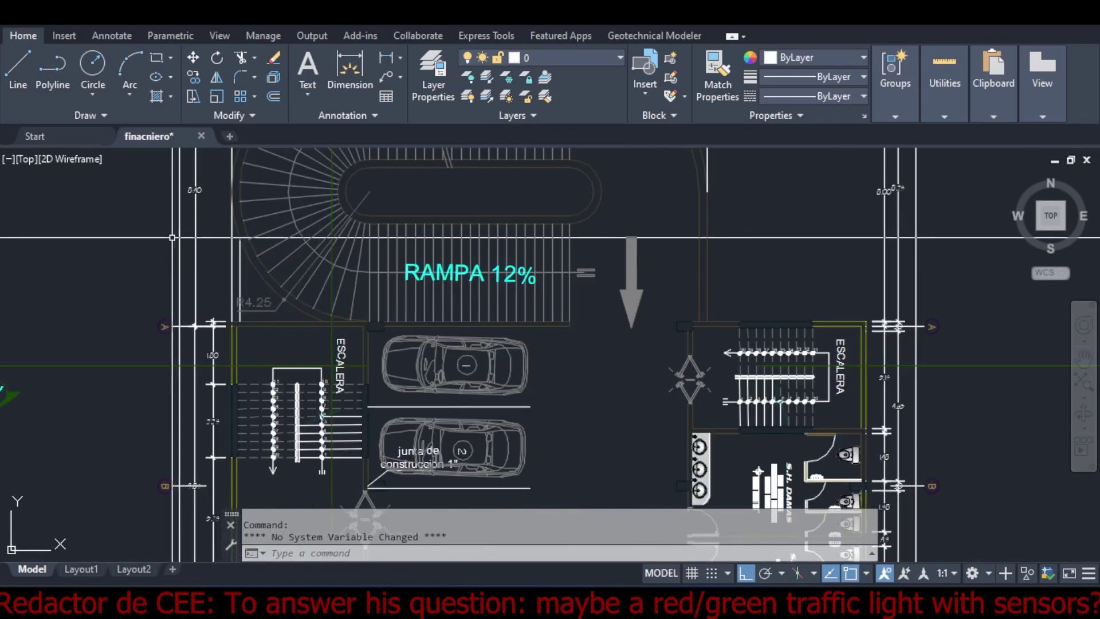
{"action": "scroll", "coordinate": [324, 340], "scroll_direction": "down", "scroll_amount": 4}
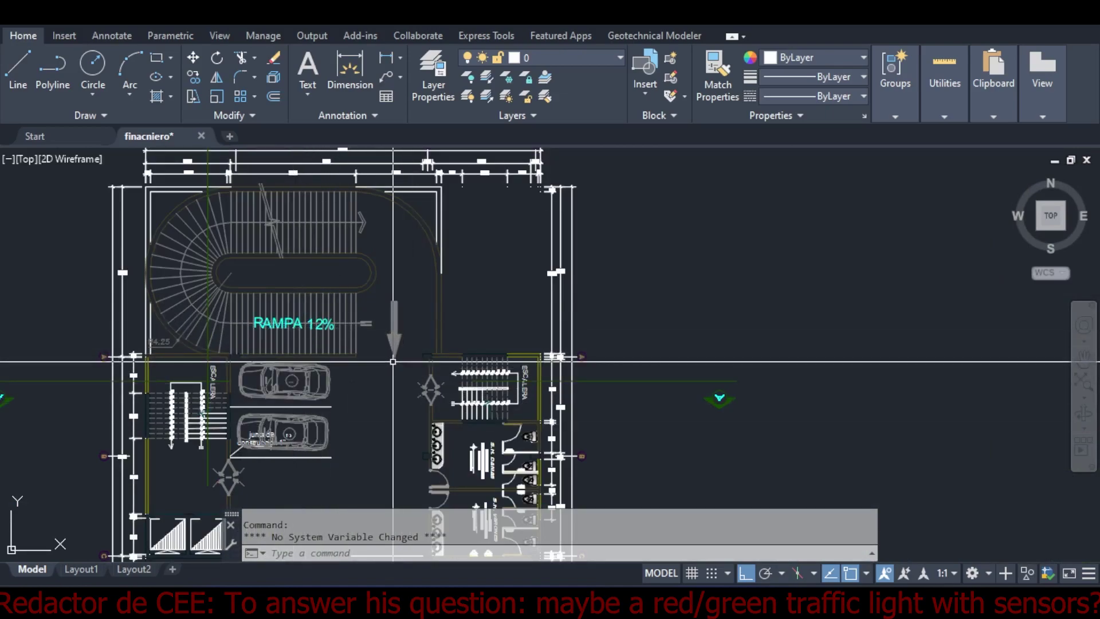
{"action": "scroll", "coordinate": [376, 368], "scroll_direction": "up", "scroll_amount": 2}
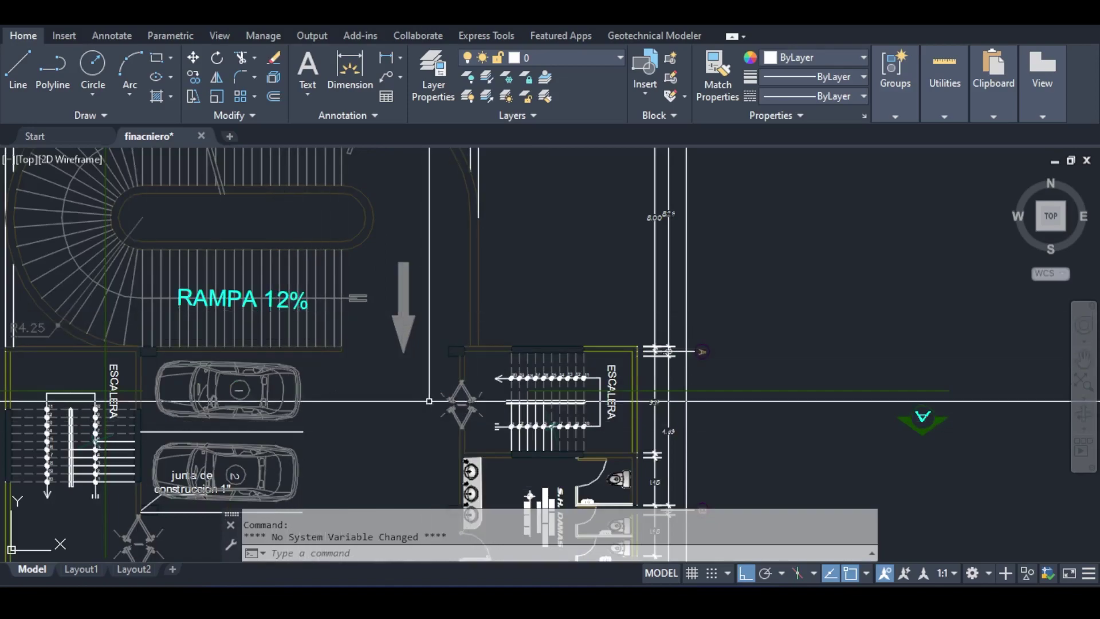
{"action": "middle_click_drag", "start_coordinate": [268, 305], "coordinate": [414, 374]}
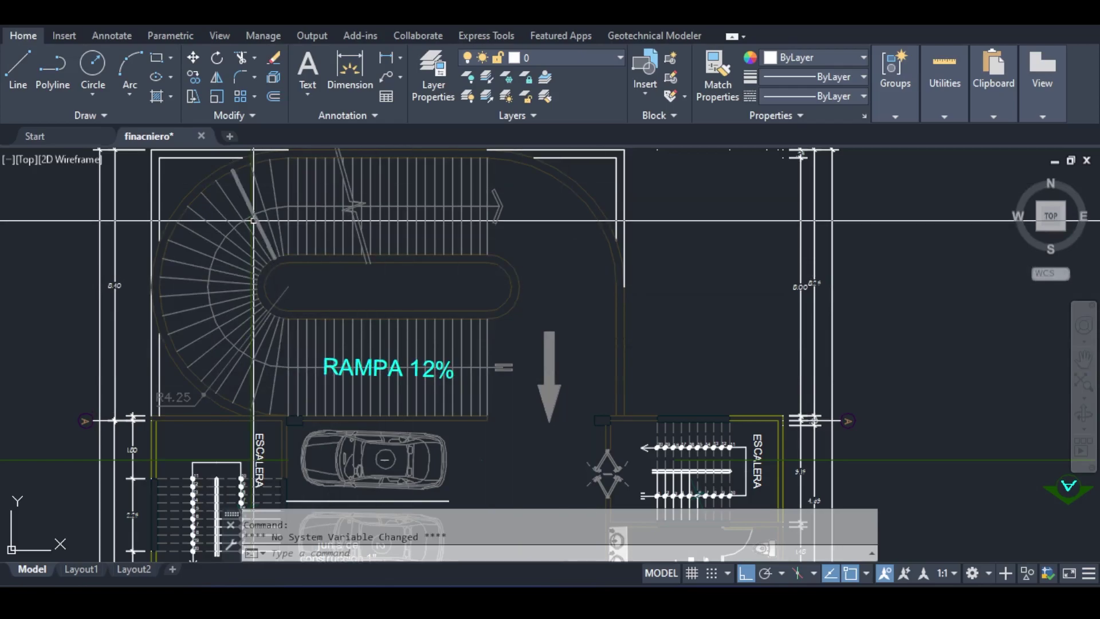
Compare the parking level's ramp with the RAMPA 12% above the PLATAFORMA area in the adjacent floor plan
{"action": "scroll", "coordinate": [421, 218], "scroll_direction": "down", "scroll_amount": 6}
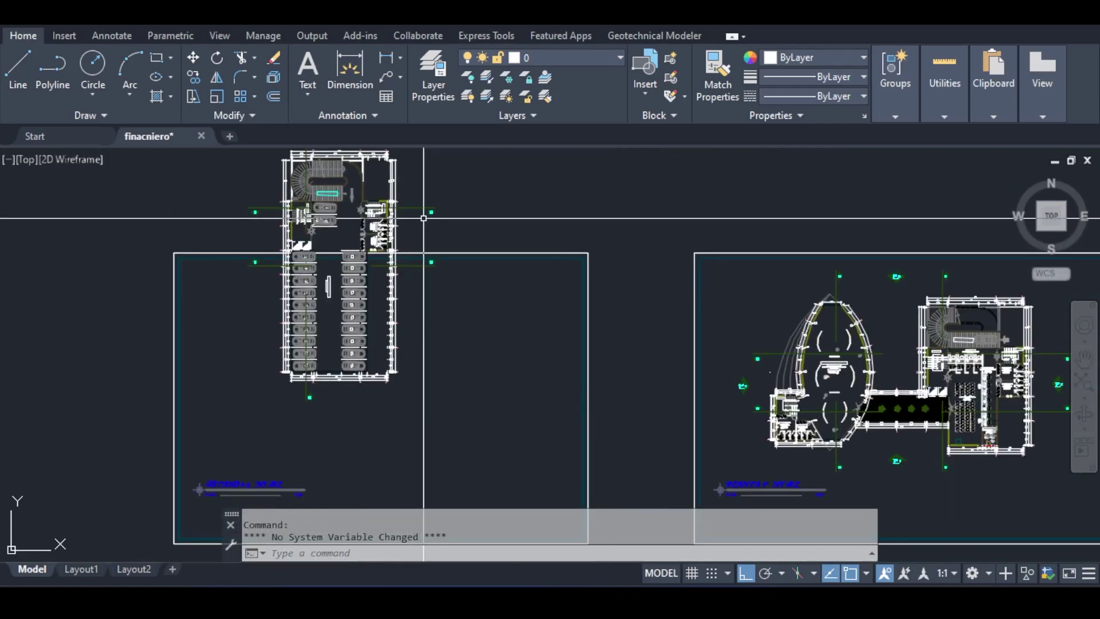
{"action": "mouse_move", "coordinate": [450, 245]}
{"action": "middle_mouse_down"}
{"action": "mouse_move", "coordinate": [449, 298]}
{"action": "mouse_move", "coordinate": [378, 307]}
{"action": "middle_mouse_up"}
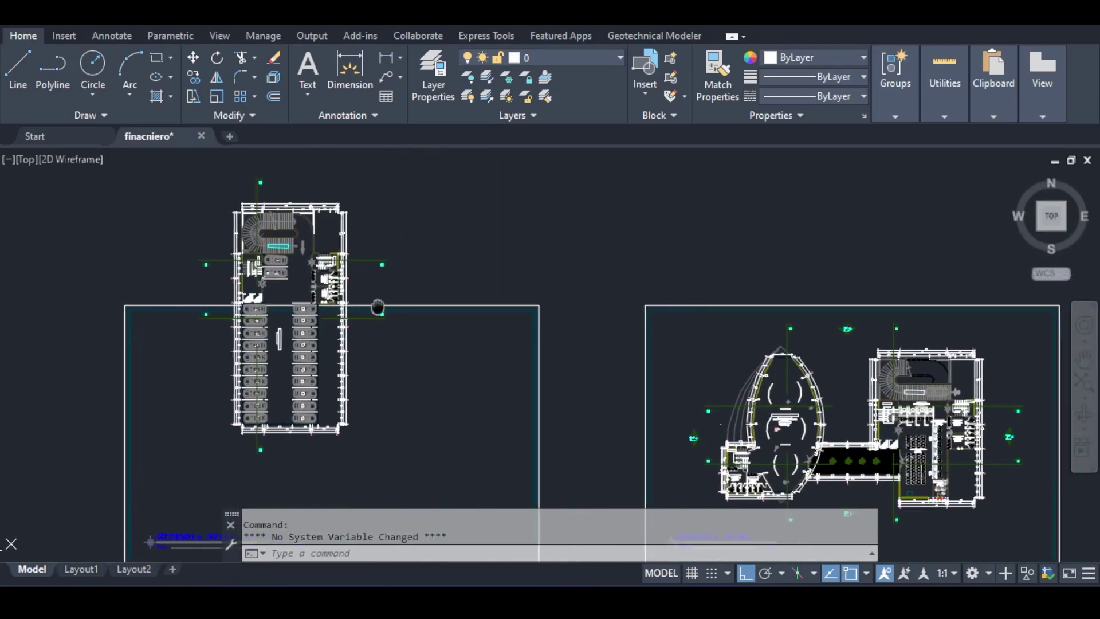
{"action": "scroll", "coordinate": [859, 447], "scroll_direction": "up", "scroll_amount": 2}
{"action": "middle_click_drag", "start_coordinate": [860, 446], "coordinate": [343, 417]}
{"action": "scroll", "coordinate": [468, 310], "scroll_direction": "up", "scroll_amount": 6}
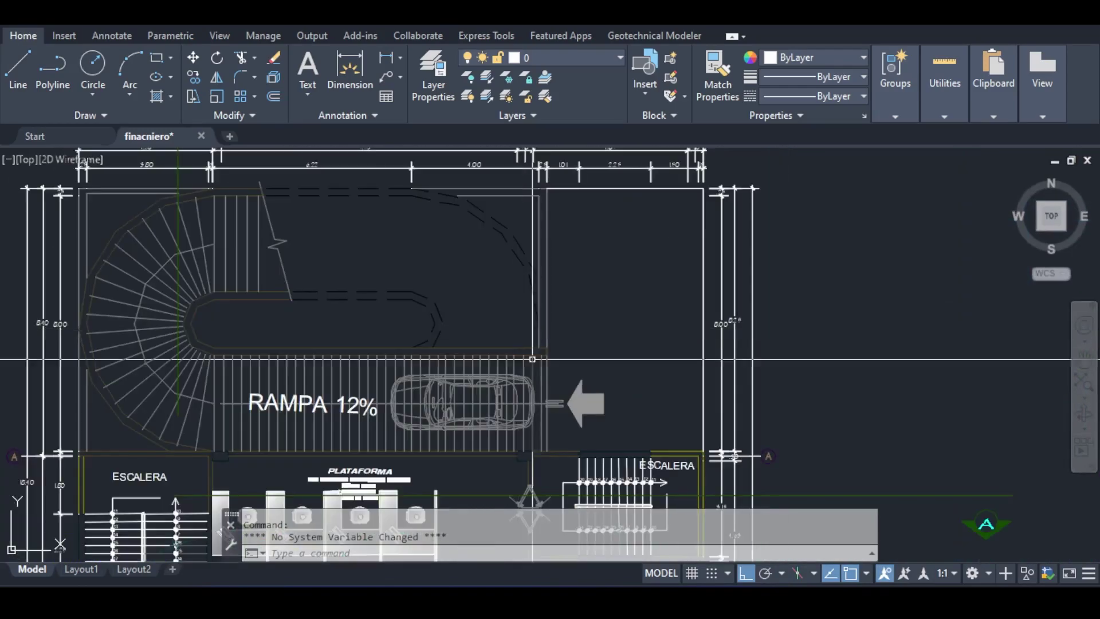
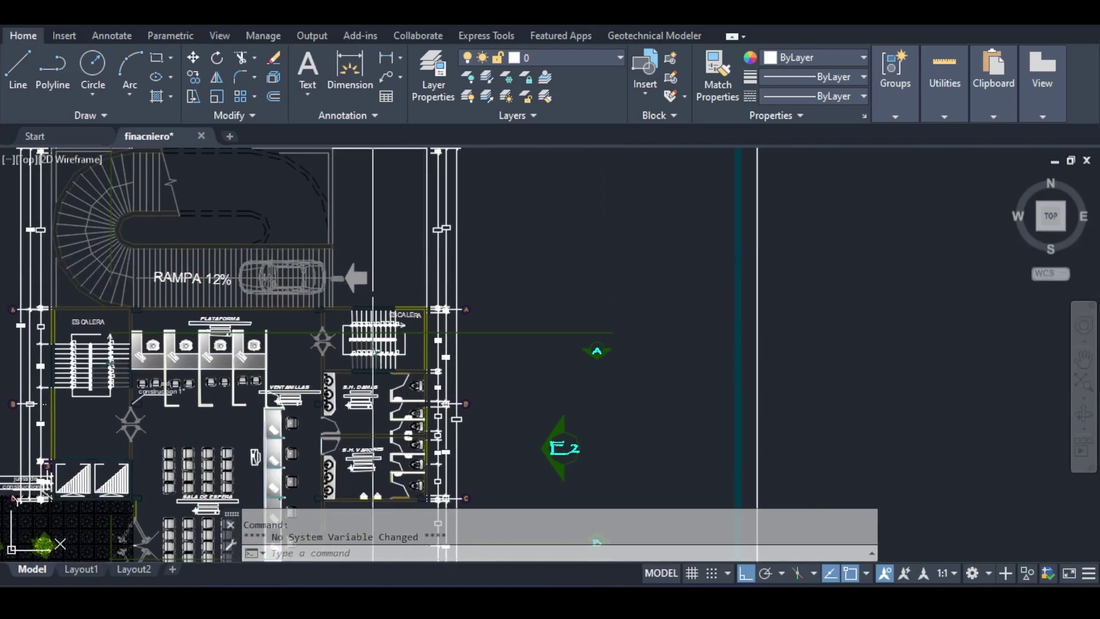
Examine the ramp entrance in relation to the ESCALERA, VENTANILLAS, restrooms and SALA DE ESPERA
{"action": "scroll", "coordinate": [877, 315], "scroll_direction": "down", "scroll_amount": 3}
{"action": "scroll", "coordinate": [705, 401], "scroll_direction": "up", "scroll_amount": 3}
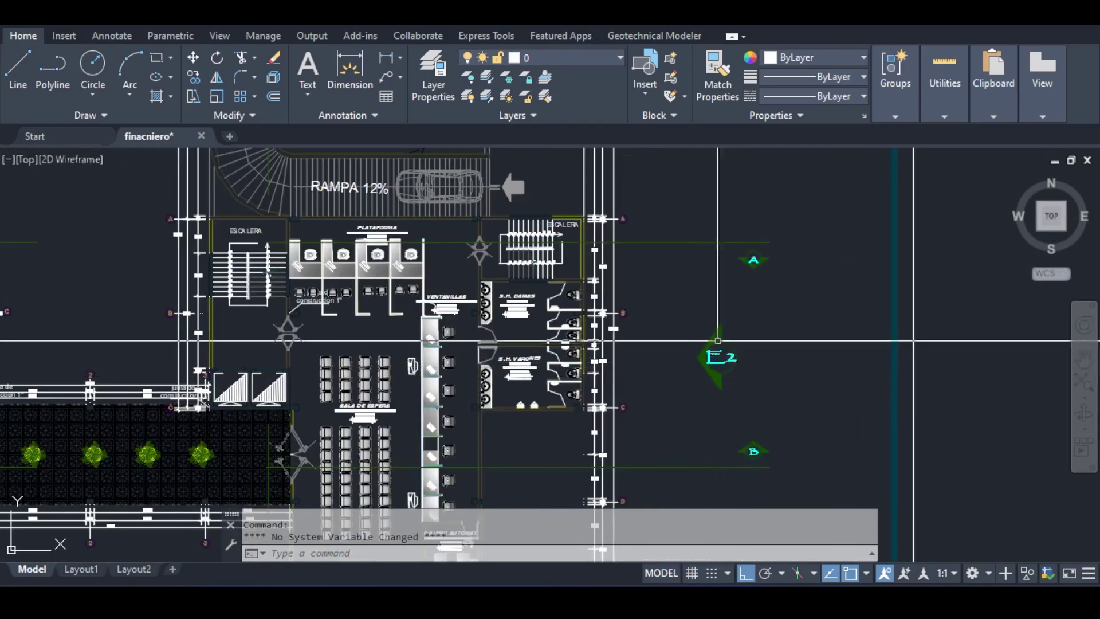
{"action": "middle_click_drag", "start_coordinate": [717, 341], "coordinate": [724, 370]}
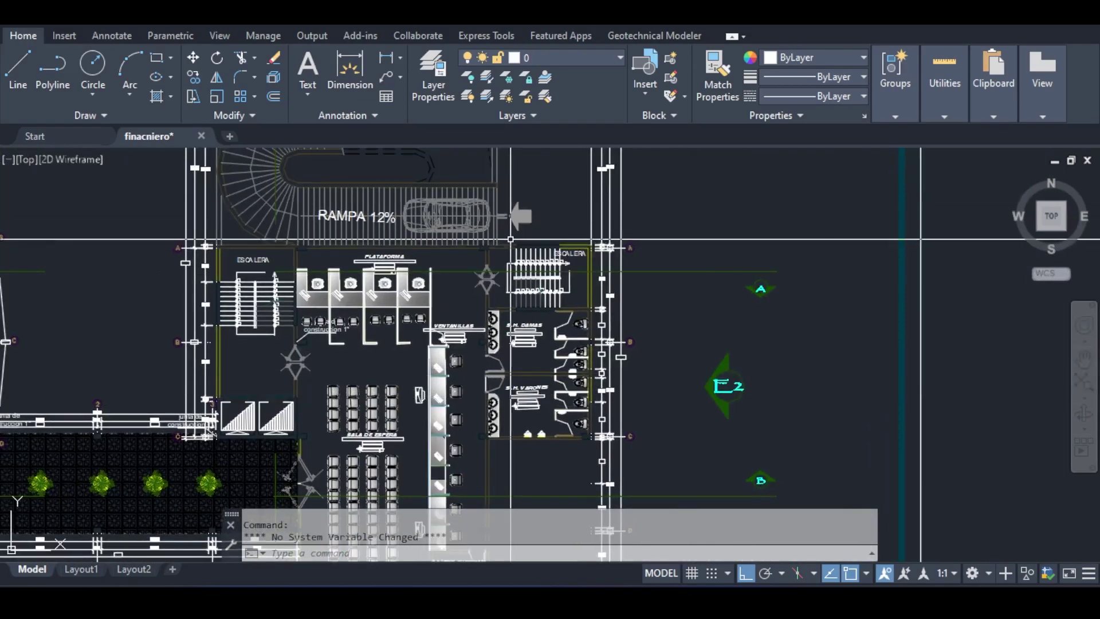
Examine the ground levels of the financial centre's front elevation and ELEVACIÓN 2, including their entrances and lower façades
{"action": "scroll", "coordinate": [503, 239], "scroll_direction": "down", "scroll_amount": 6}
{"action": "scroll", "coordinate": [319, 331], "scroll_direction": "up", "scroll_amount": 5}
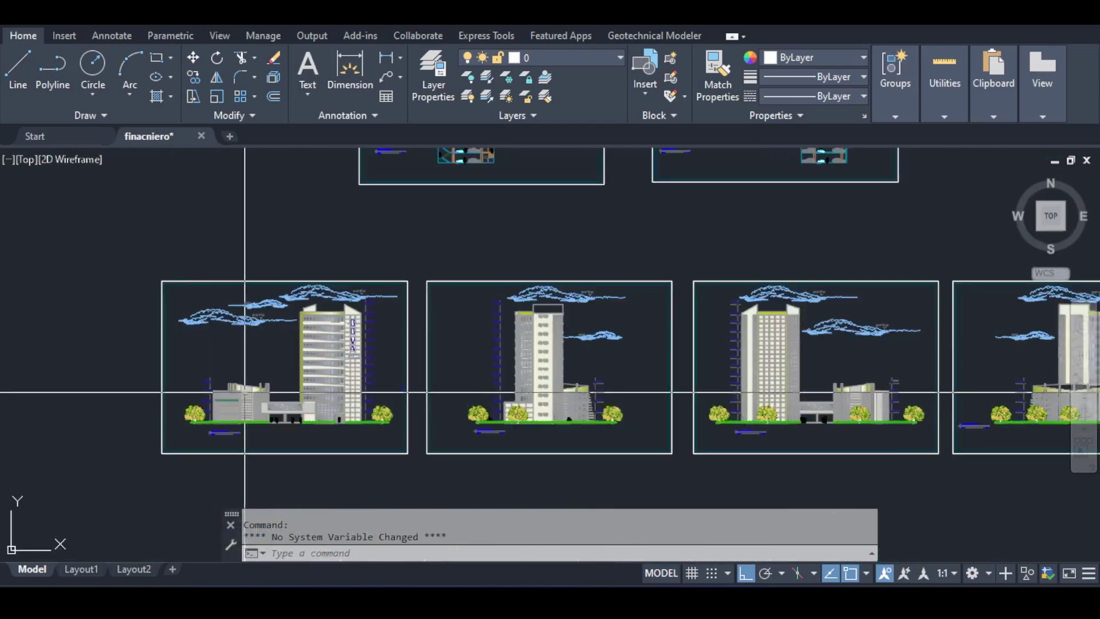
{"action": "scroll", "coordinate": [235, 404], "scroll_direction": "up", "scroll_amount": 3}
{"action": "middle_click_drag", "start_coordinate": [186, 559], "coordinate": [239, 351]}
{"action": "scroll", "coordinate": [239, 351], "scroll_direction": "up", "scroll_amount": 1}
{"action": "scroll", "coordinate": [348, 276], "scroll_direction": "down", "scroll_amount": 2}
{"action": "middle_click_drag", "start_coordinate": [238, 287], "coordinate": [233, 288]}
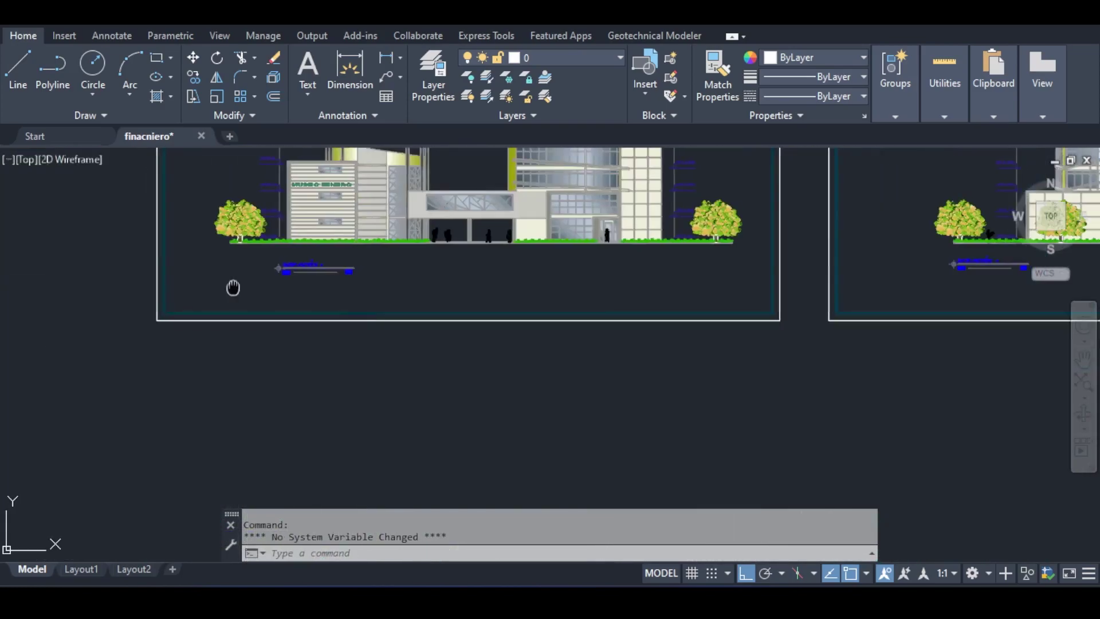
{"action": "middle_click_drag", "start_coordinate": [974, 211], "coordinate": [401, 255]}
{"action": "scroll", "coordinate": [507, 269], "scroll_direction": "up", "scroll_amount": 4}
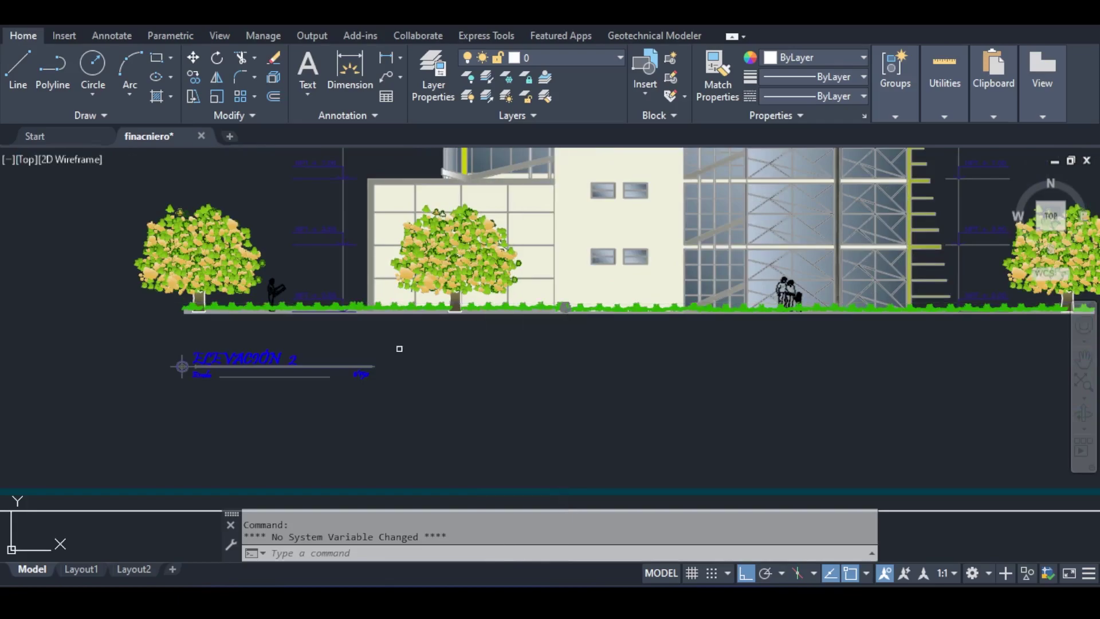
{"action": "middle_click_drag", "start_coordinate": [434, 333], "coordinate": [381, 368]}
{"action": "scroll", "coordinate": [413, 332], "scroll_direction": "up", "scroll_amount": 5}
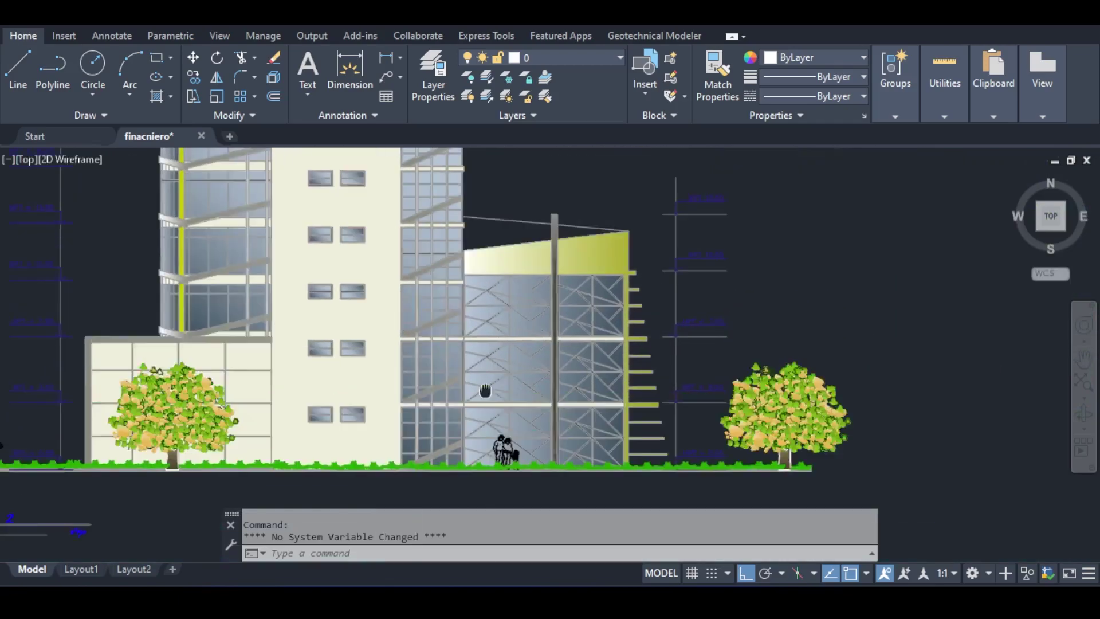
{"action": "scroll", "coordinate": [550, 361], "scroll_direction": "down", "scroll_amount": 7}
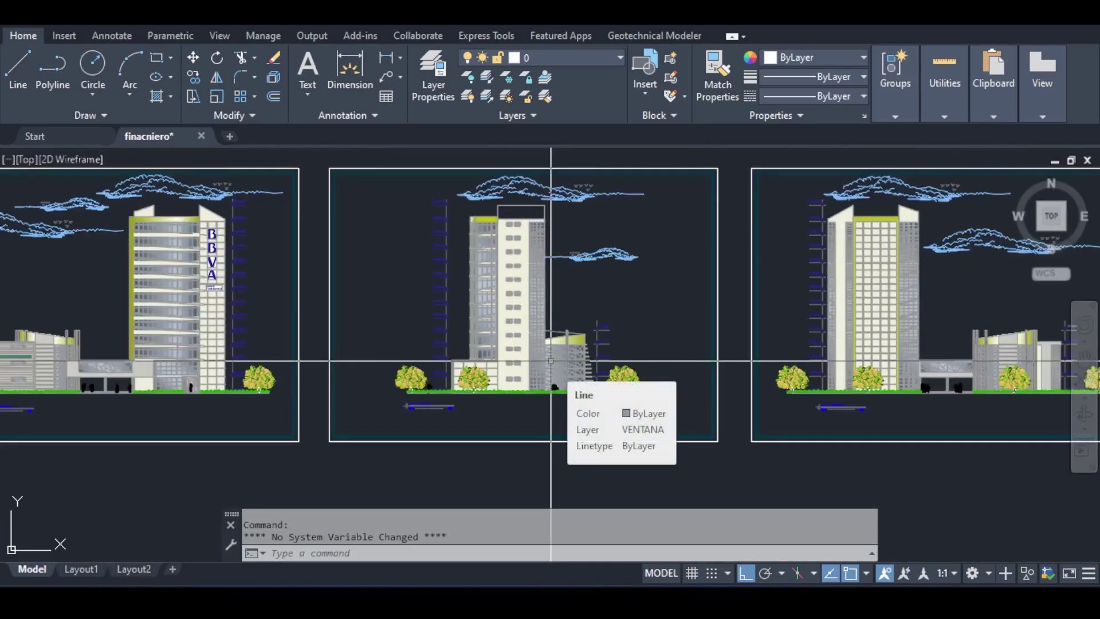
Compare the BBVA front elevation with ELEVACIÓN 2's tower windows, sloped roof and glazed lower wing
{"action": "scroll", "coordinate": [450, 408], "scroll_direction": "up", "scroll_amount": 6}
{"action": "scroll", "coordinate": [380, 383], "scroll_direction": "down", "scroll_amount": 9}
{"action": "scroll", "coordinate": [859, 372], "scroll_direction": "up", "scroll_amount": 5}
{"action": "scroll", "coordinate": [675, 358], "scroll_direction": "up", "scroll_amount": 2}
{"action": "middle_click_drag", "start_coordinate": [675, 359], "coordinate": [830, 334]}
{"action": "scroll", "coordinate": [831, 334], "scroll_direction": "down", "scroll_amount": 5}
{"action": "scroll", "coordinate": [392, 374], "scroll_direction": "up", "scroll_amount": 5}
{"action": "middle_click_drag", "start_coordinate": [391, 375], "coordinate": [997, 383]}
{"action": "middle_click_drag", "start_coordinate": [189, 378], "coordinate": [516, 379]}
{"action": "scroll", "coordinate": [352, 279], "scroll_direction": "up", "scroll_amount": 4}
{"action": "scroll", "coordinate": [517, 334], "scroll_direction": "down", "scroll_amount": 4}
{"action": "middle_click_drag", "start_coordinate": [497, 210], "coordinate": [476, 273]}
{"action": "scroll", "coordinate": [476, 273], "scroll_direction": "up", "scroll_amount": 2}
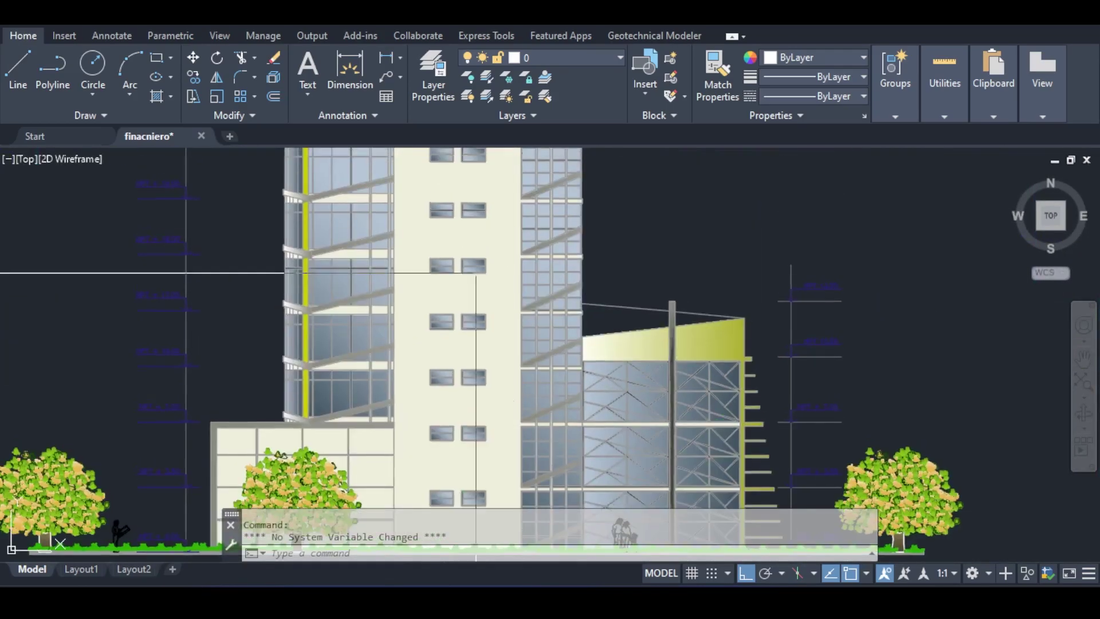
Compare the building section's basement parking levels with the ramp and room layout on the first-level floor plan
{"action": "middle_click_drag", "start_coordinate": [519, 483], "coordinate": [533, 229]}
{"action": "scroll", "coordinate": [533, 229], "scroll_direction": "down", "scroll_amount": 7}
{"action": "scroll", "coordinate": [304, 302], "scroll_direction": "up", "scroll_amount": 2}
{"action": "scroll", "coordinate": [304, 302], "scroll_direction": "down", "scroll_amount": 4}
{"action": "scroll", "coordinate": [346, 195], "scroll_direction": "up", "scroll_amount": 4}
{"action": "middle_click_drag", "start_coordinate": [346, 195], "coordinate": [401, 325]}
{"action": "scroll", "coordinate": [365, 393], "scroll_direction": "up", "scroll_amount": 3}
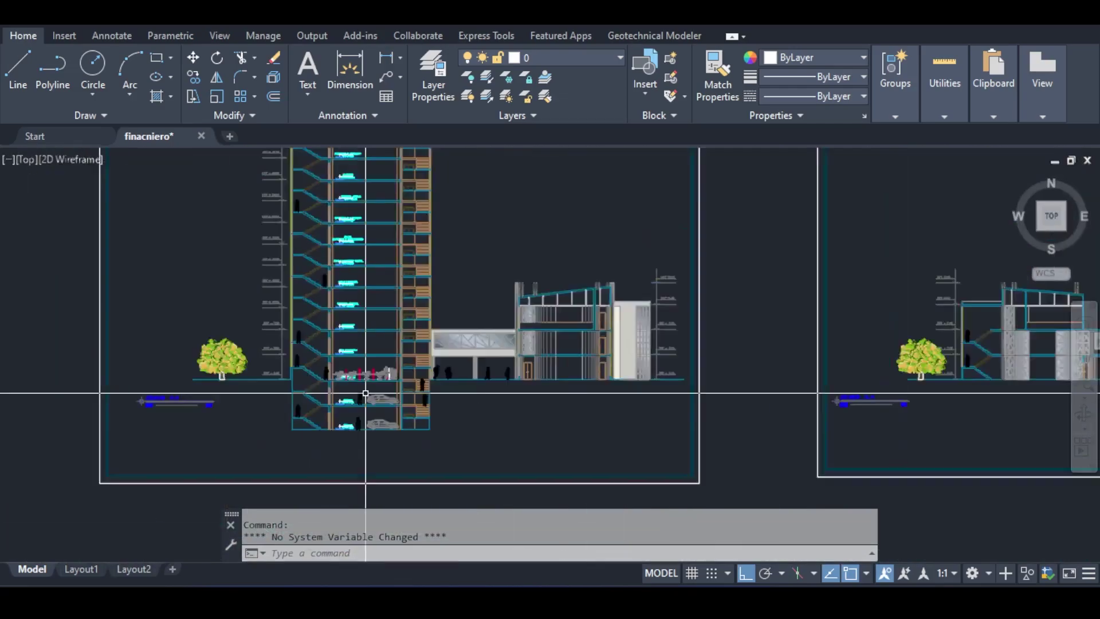
{"action": "scroll", "coordinate": [366, 393], "scroll_direction": "down", "scroll_amount": 5}
{"action": "scroll", "coordinate": [493, 347], "scroll_direction": "up", "scroll_amount": 7}
{"action": "scroll", "coordinate": [518, 229], "scroll_direction": "down", "scroll_amount": 5}
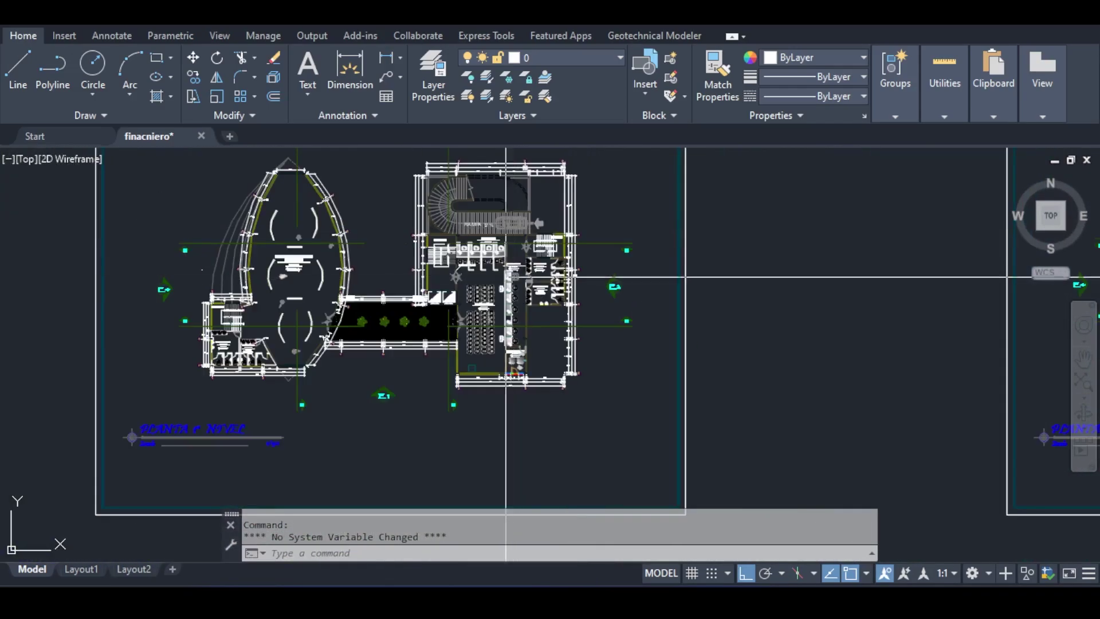
{"action": "scroll", "coordinate": [443, 257], "scroll_direction": "up", "scroll_amount": 4}
{"action": "scroll", "coordinate": [445, 259], "scroll_direction": "down", "scroll_amount": 4}
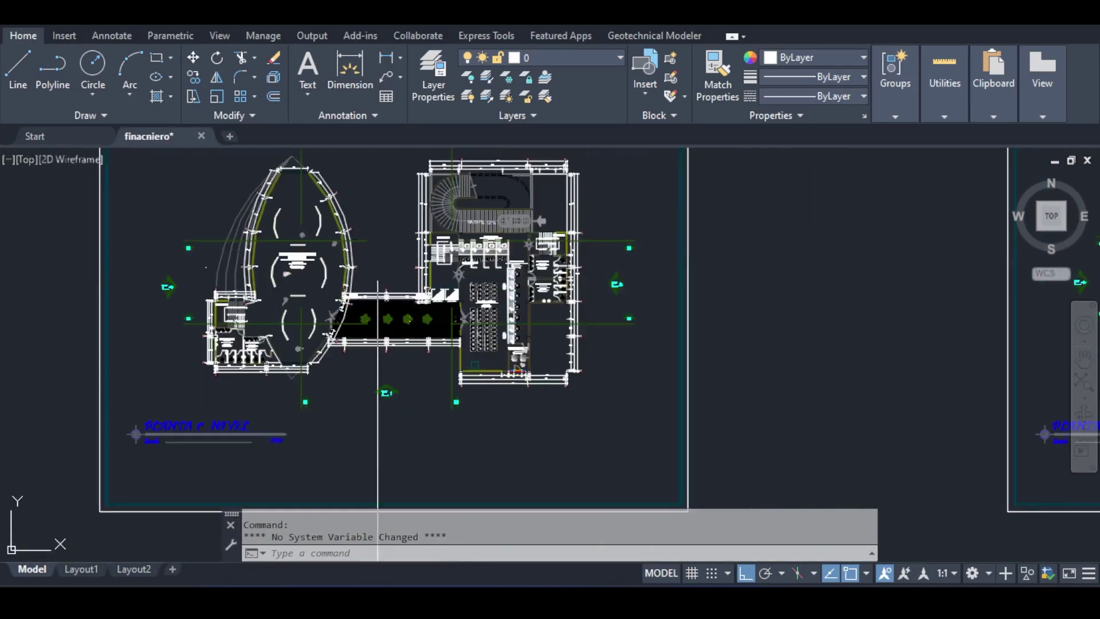
Examine the parking plan's RAMPA 12%, the lower return ramp flight and the parking spaces beside the stairs
{"action": "middle_click_drag", "start_coordinate": [217, 280], "coordinate": [613, 301]}
{"action": "middle_click_drag", "start_coordinate": [74, 189], "coordinate": [598, 362]}
{"action": "scroll", "coordinate": [453, 231], "scroll_direction": "up", "scroll_amount": 6}
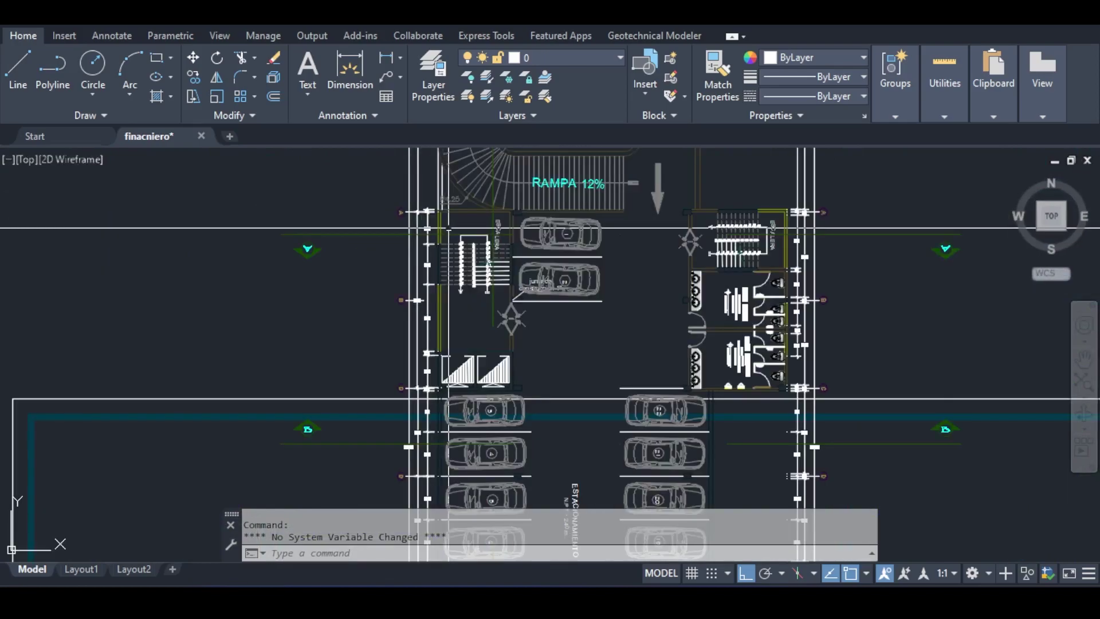
{"action": "middle_click_drag", "start_coordinate": [553, 259], "coordinate": [280, 475]}
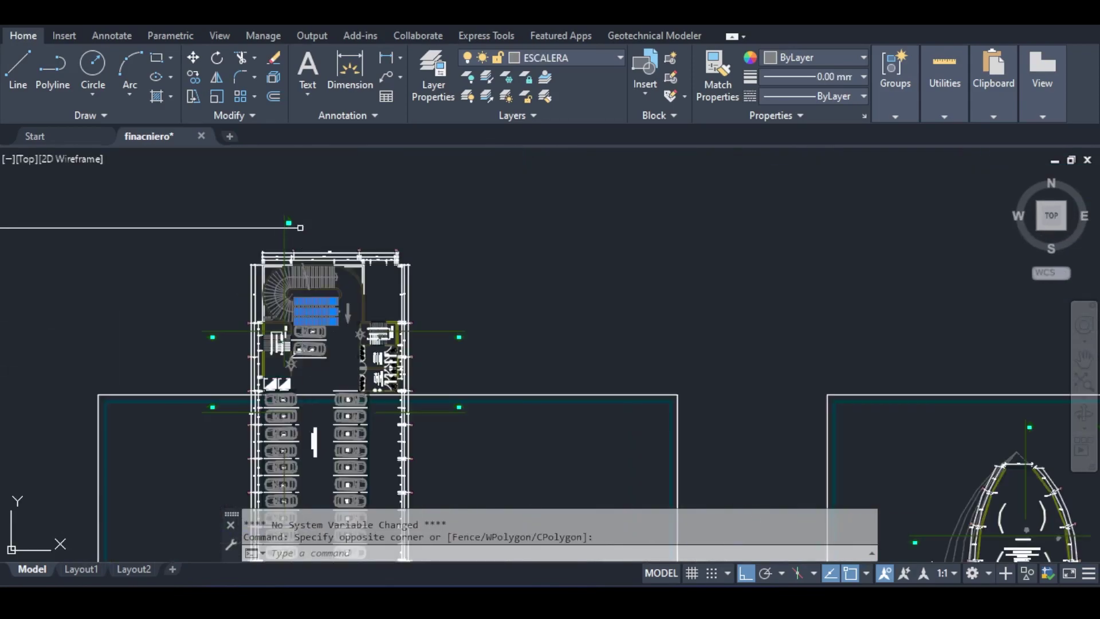
{"action": "scroll", "coordinate": [268, 286], "scroll_direction": "up", "scroll_amount": 2}
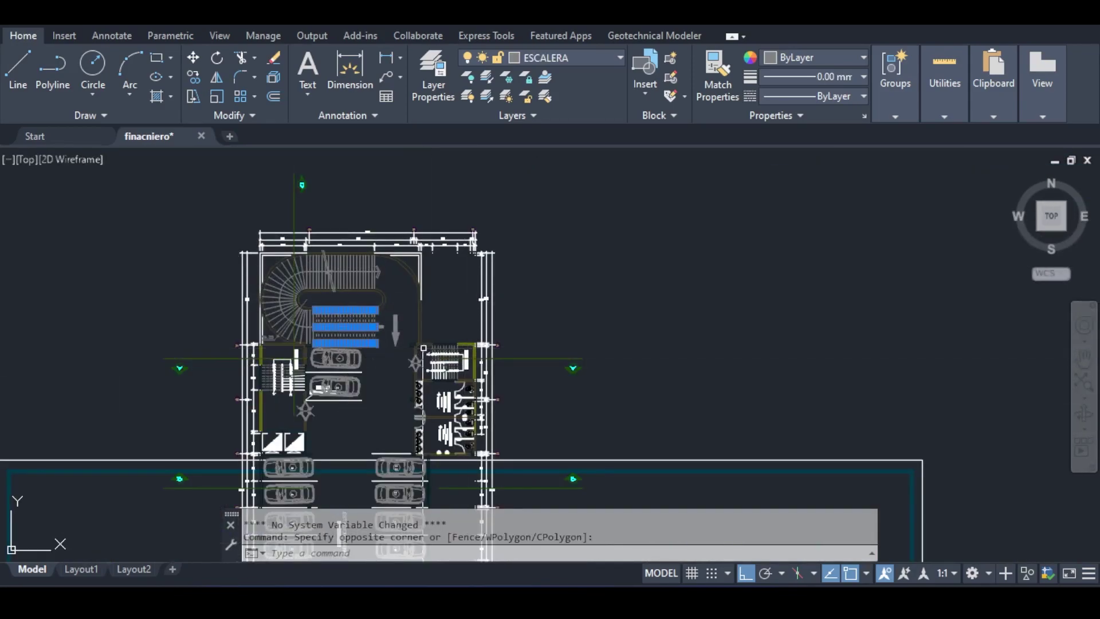
{"action": "scroll", "coordinate": [425, 345], "scroll_direction": "down", "scroll_amount": 3}
{"action": "middle_click_drag", "start_coordinate": [393, 499], "coordinate": [409, 306]}
{"action": "scroll", "coordinate": [393, 356], "scroll_direction": "up", "scroll_amount": 3}
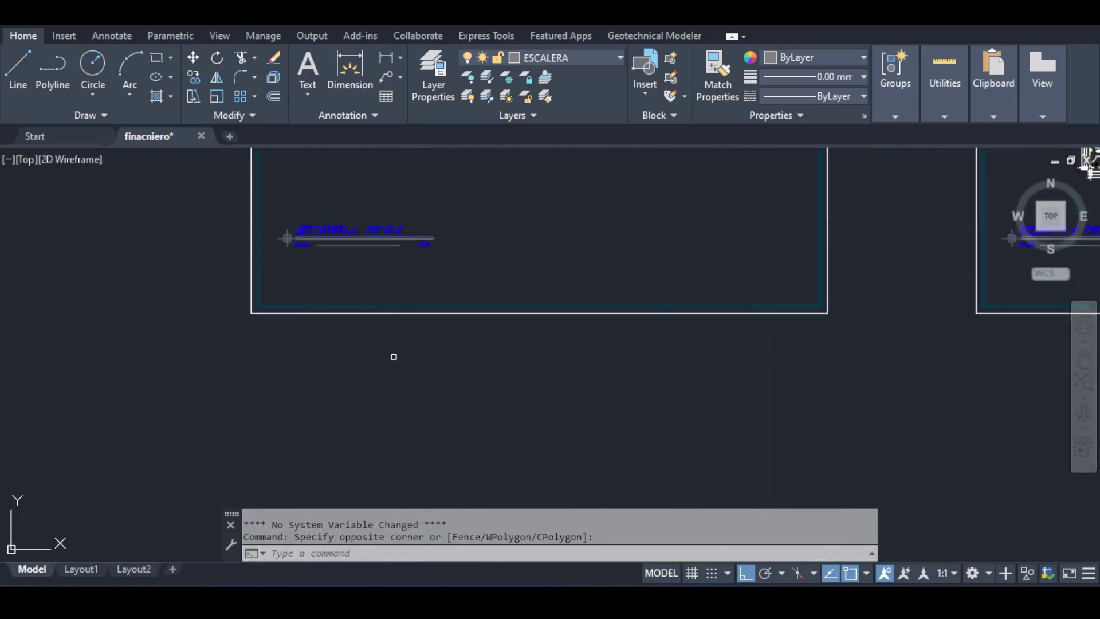
{"action": "middle_click_drag", "start_coordinate": [413, 170], "coordinate": [408, 318]}
{"action": "scroll", "coordinate": [408, 317], "scroll_direction": "down", "scroll_amount": 2}
{"action": "scroll", "coordinate": [446, 317], "scroll_direction": "down", "scroll_amount": 2}
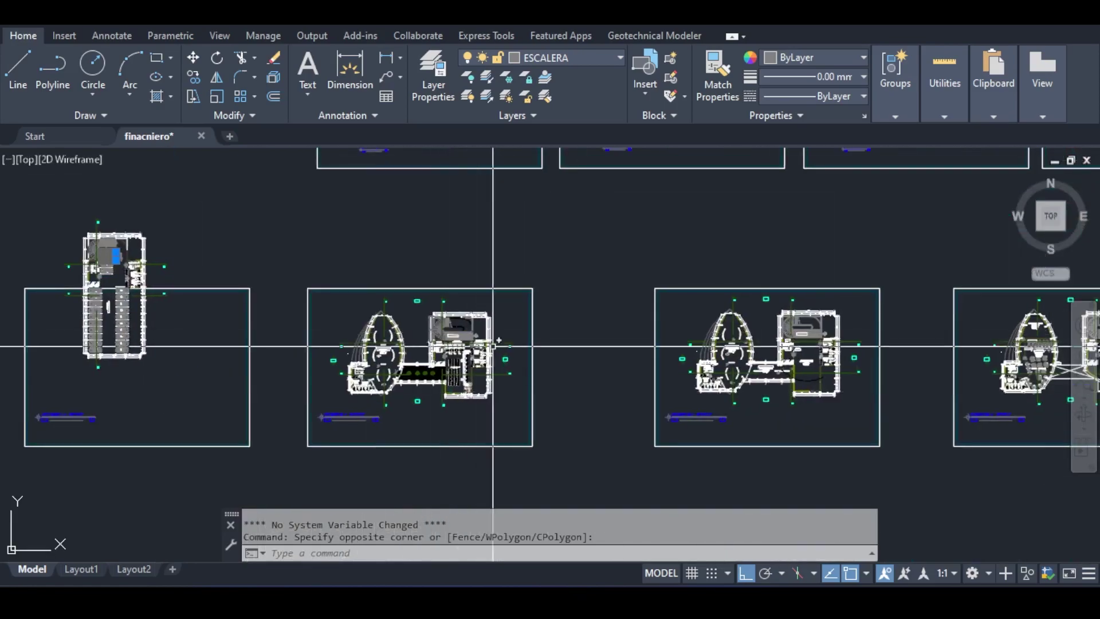
Examine the PLANTA 2° NIVEL plan and its RAMPA 12% in relation to the ESCALERA areas and restrooms
{"action": "scroll", "coordinate": [493, 346], "scroll_direction": "up", "scroll_amount": 3}
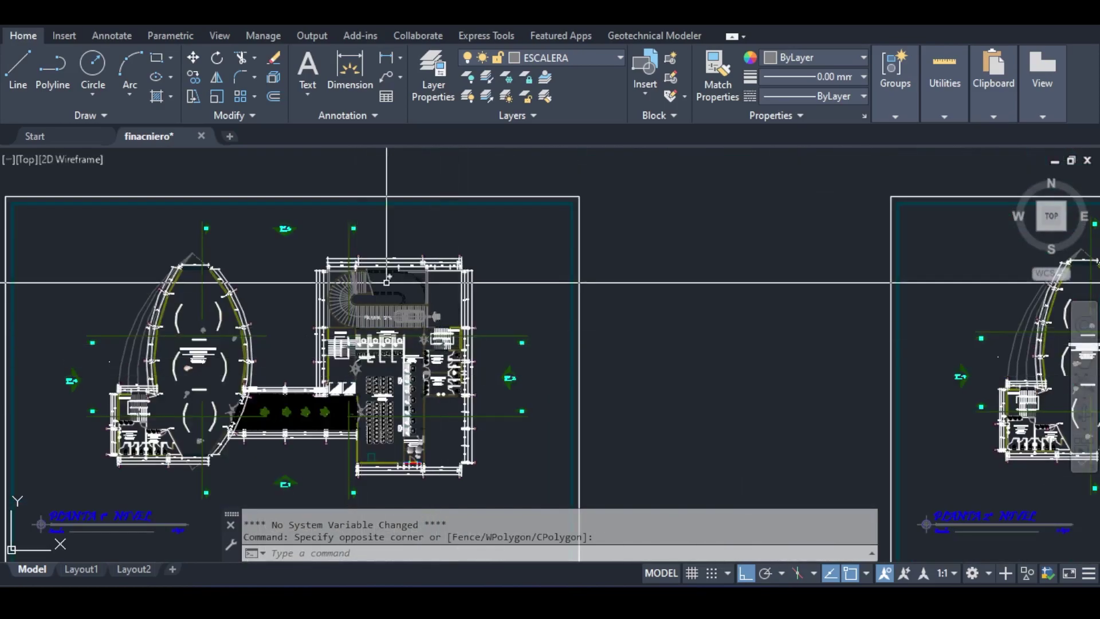
{"action": "middle_click_drag", "start_coordinate": [488, 289], "coordinate": [125, 308]}
{"action": "middle_click_drag", "start_coordinate": [693, 297], "coordinate": [404, 278]}
{"action": "middle_click_drag", "start_coordinate": [538, 323], "coordinate": [401, 369]}
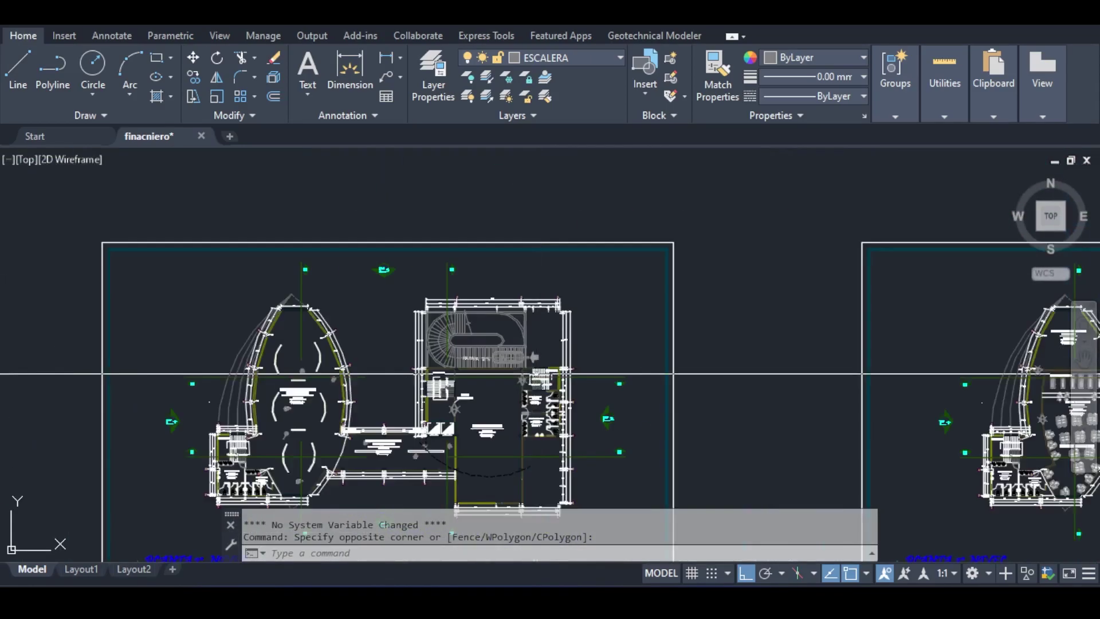
{"action": "middle_click_drag", "start_coordinate": [509, 498], "coordinate": [512, 390]}
{"action": "scroll", "coordinate": [201, 344], "scroll_direction": "up", "scroll_amount": 2}
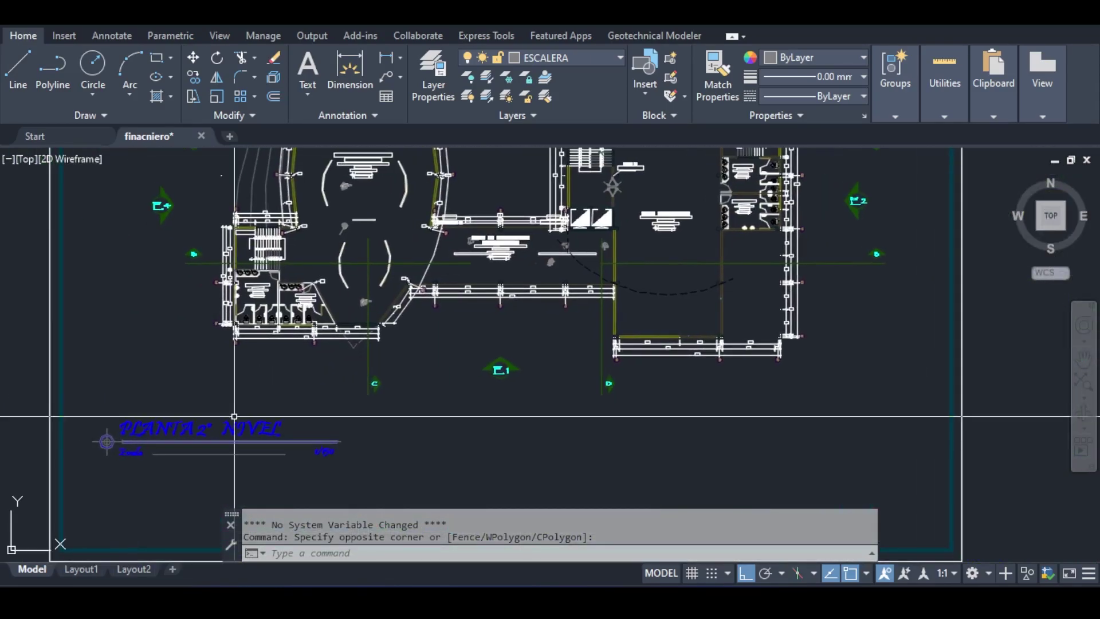
{"action": "middle_click_drag", "start_coordinate": [626, 314], "coordinate": [529, 468]}
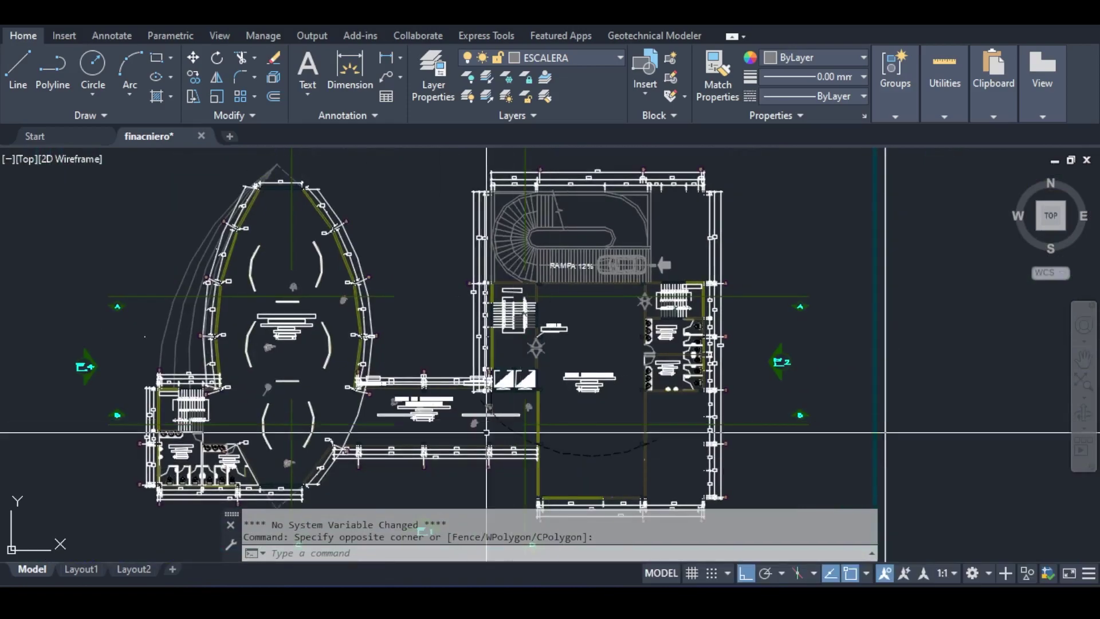
{"action": "scroll", "coordinate": [648, 238], "scroll_direction": "up", "scroll_amount": 4}
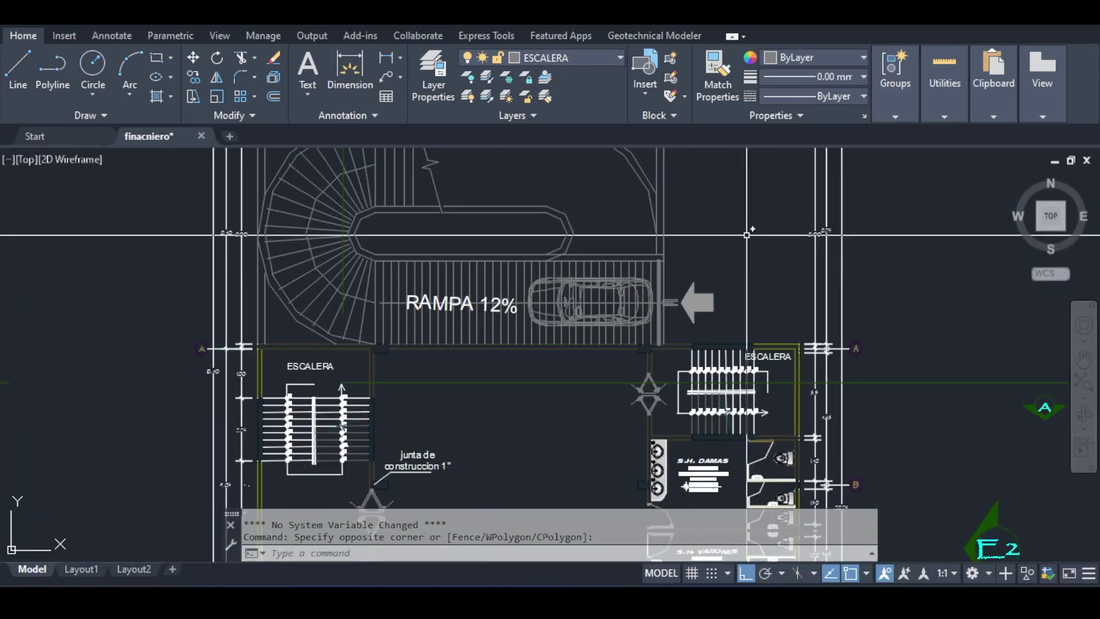
{"action": "scroll", "coordinate": [747, 235], "scroll_direction": "down", "scroll_amount": 4}
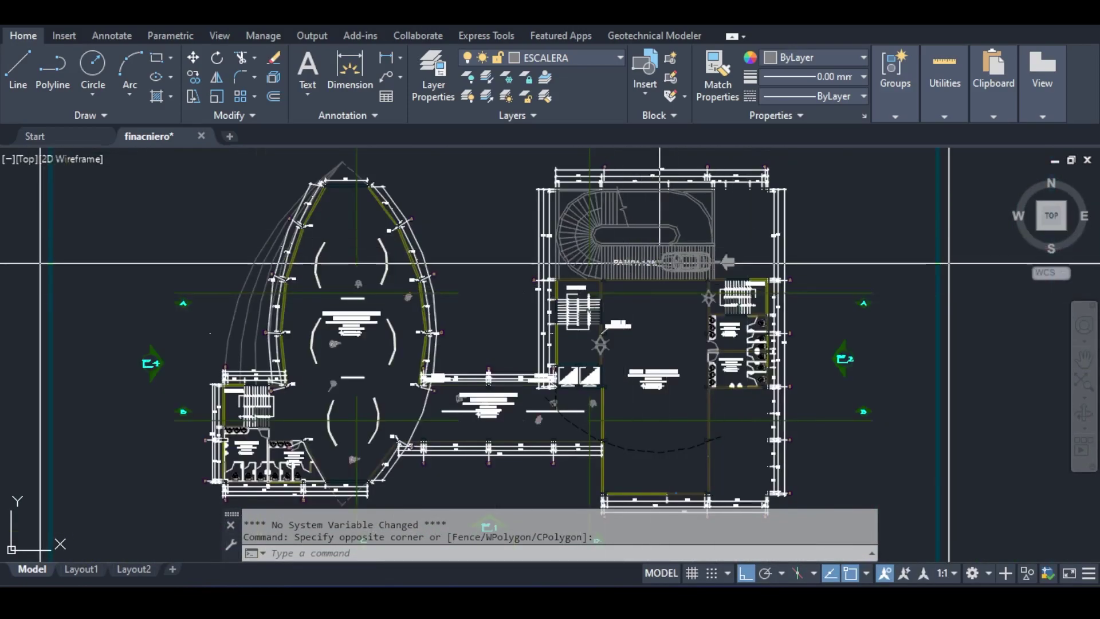
Compare the PLANTA 2° NIVEL layout with the adjacent PLANTA 3° NIVEL drawing
{"action": "scroll", "coordinate": [659, 263], "scroll_direction": "down", "scroll_amount": 6}
{"action": "middle_click_drag", "start_coordinate": [660, 263], "coordinate": [533, 363]}
{"action": "middle_click_drag", "start_coordinate": [418, 369], "coordinate": [605, 239]}
{"action": "scroll", "coordinate": [646, 349], "scroll_direction": "down", "scroll_amount": 2}
{"action": "middle_click_drag", "start_coordinate": [691, 465], "coordinate": [623, 314]}
{"action": "scroll", "coordinate": [602, 300], "scroll_direction": "up", "scroll_amount": 8}
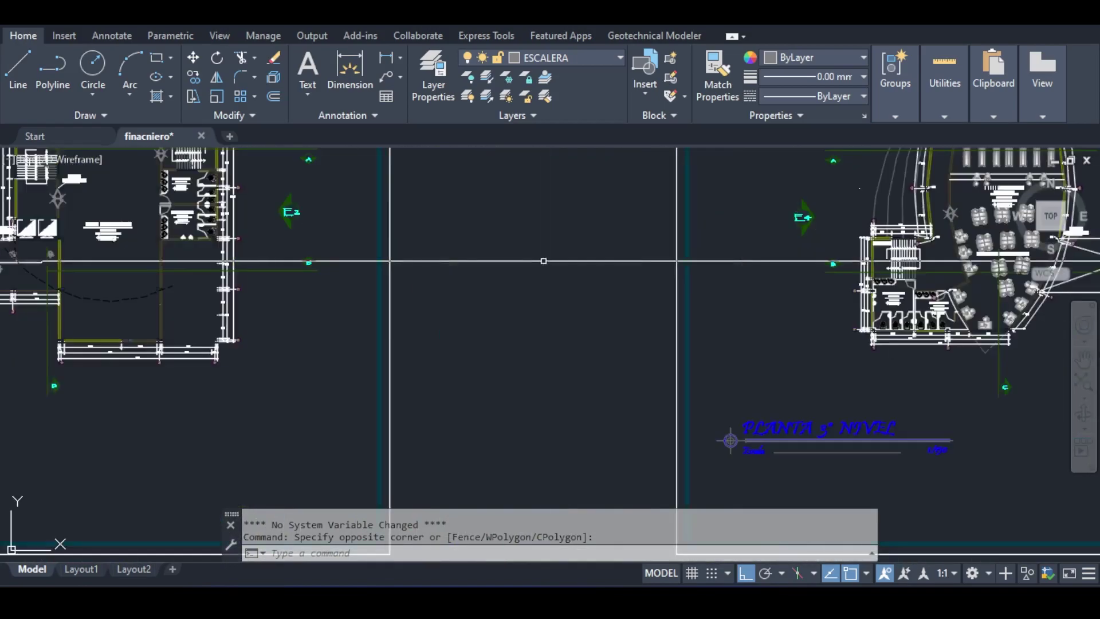
{"action": "scroll", "coordinate": [318, 213], "scroll_direction": "up", "scroll_amount": 2}
{"action": "scroll", "coordinate": [265, 225], "scroll_direction": "down", "scroll_amount": 2}
{"action": "middle_click_drag", "start_coordinate": [284, 235], "coordinate": [837, 331]}
{"action": "middle_click_drag", "start_coordinate": [173, 302], "coordinate": [196, 342]}
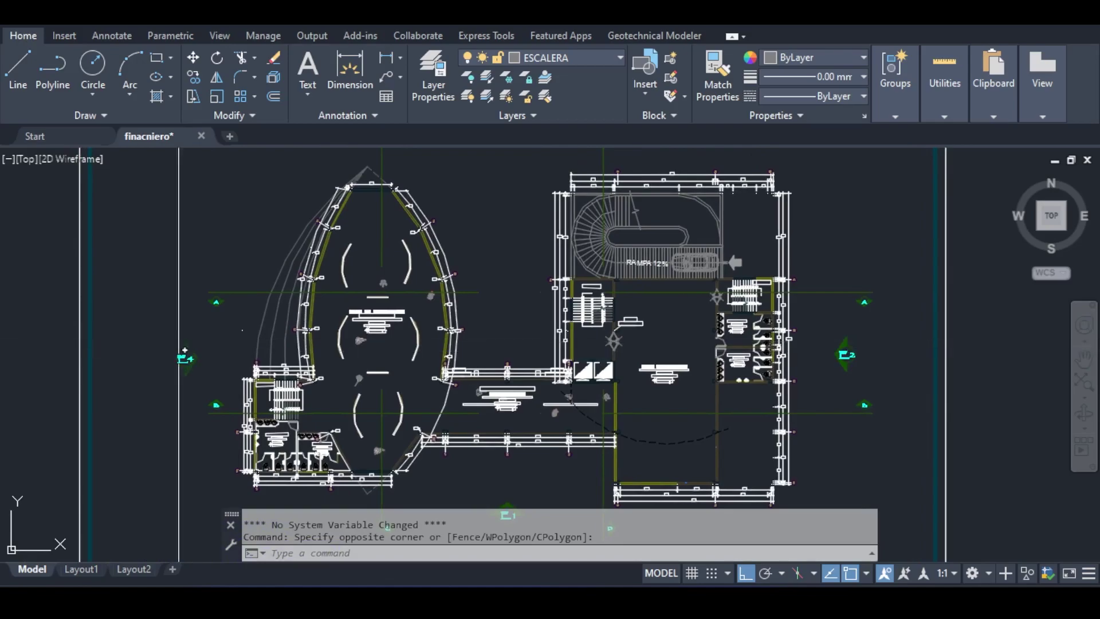
Locate ELEVACIÓN 2 in the drawing set and examine its diagonal ramp bands beside the tower and glazed wing
{"action": "scroll", "coordinate": [667, 220], "scroll_direction": "down", "scroll_amount": 8}
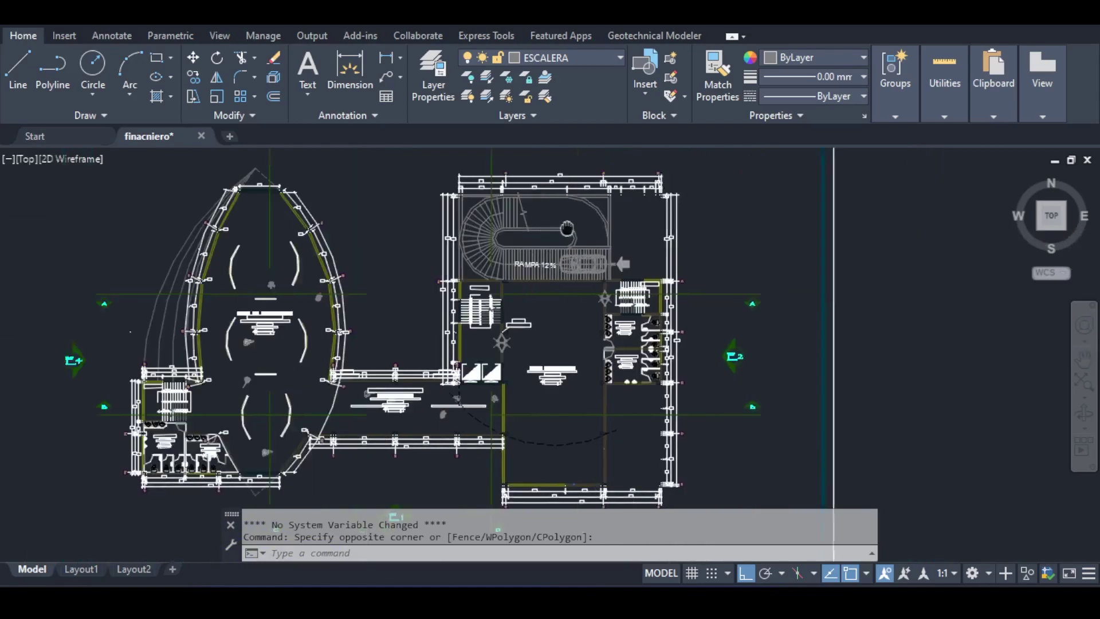
{"action": "mouse_move", "coordinate": [613, 378]}
{"action": "middle_mouse_down"}
{"action": "mouse_move", "coordinate": [609, 352]}
{"action": "mouse_move", "coordinate": [580, 361]}
{"action": "middle_mouse_up"}
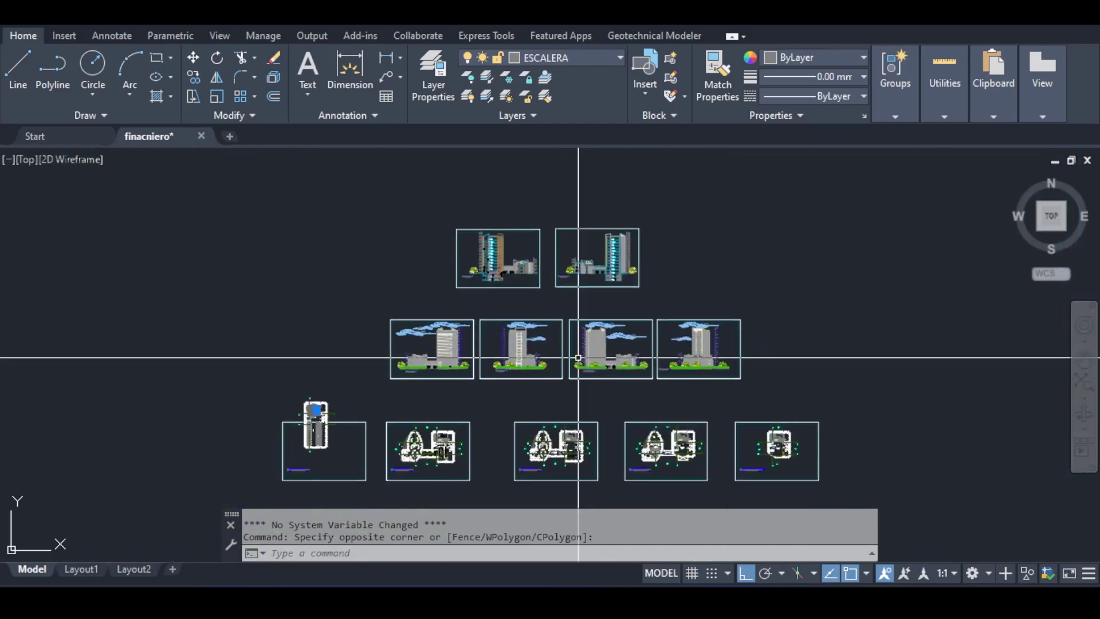
{"action": "scroll", "coordinate": [562, 361], "scroll_direction": "up", "scroll_amount": 10}
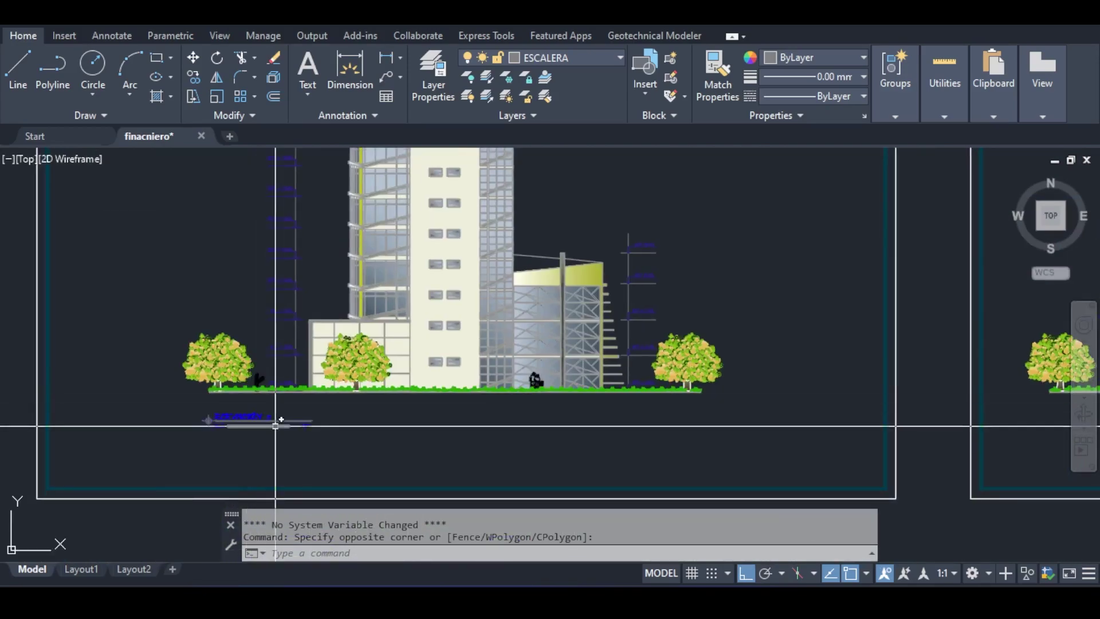
{"action": "scroll", "coordinate": [275, 426], "scroll_direction": "up", "scroll_amount": 2}
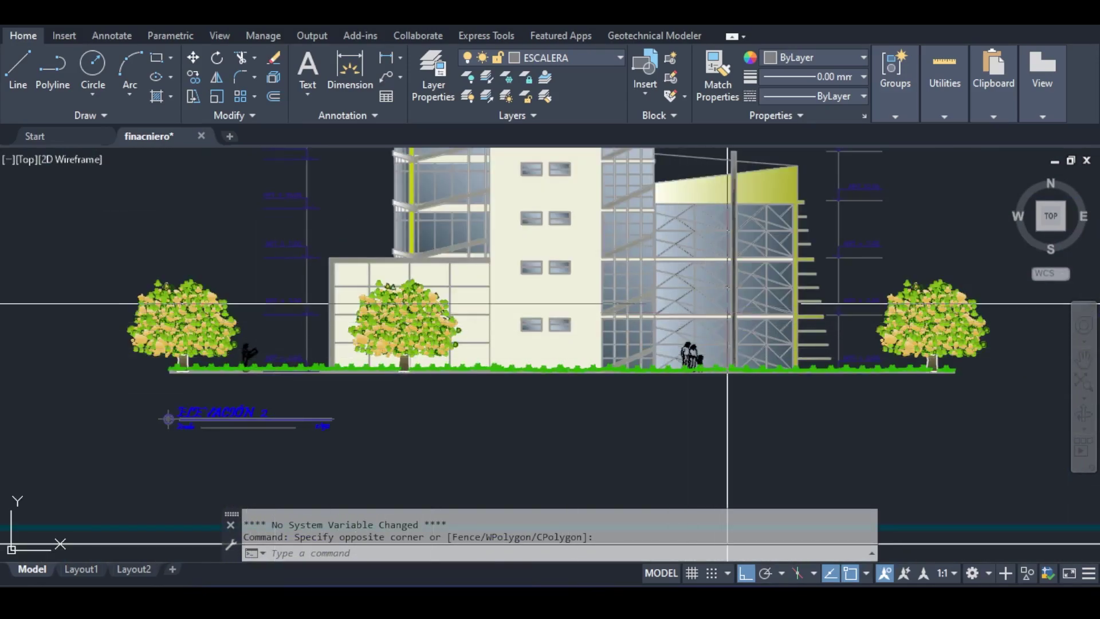
{"action": "mouse_move", "coordinate": [788, 221]}
{"action": "middle_mouse_down"}
{"action": "mouse_move", "coordinate": [658, 260]}
{"action": "mouse_move", "coordinate": [667, 314]}
{"action": "middle_mouse_up"}
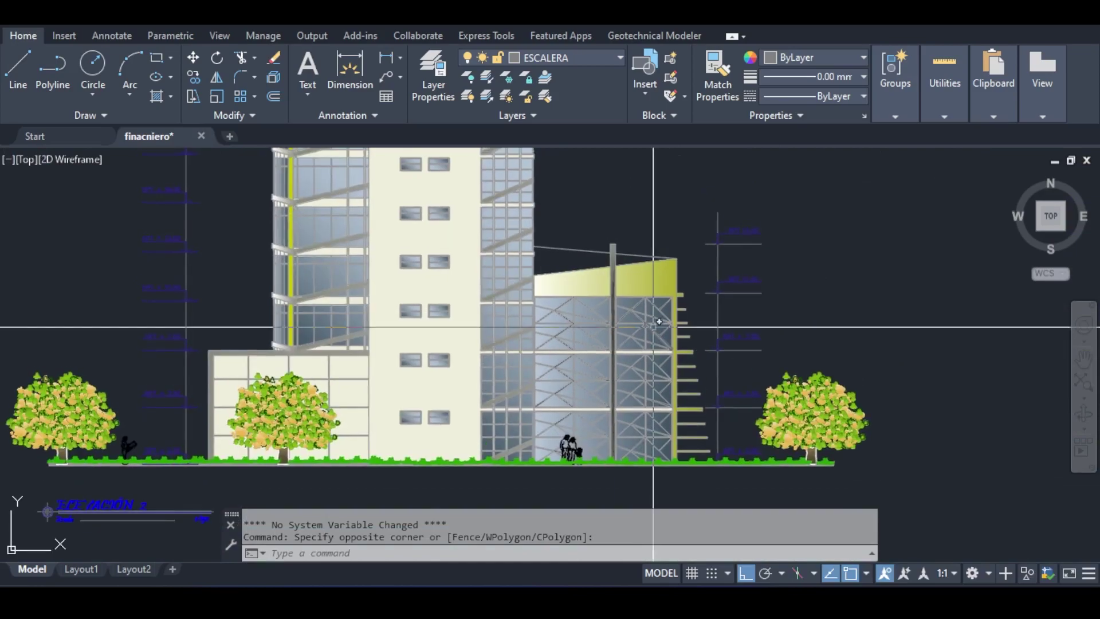
{"action": "scroll", "coordinate": [654, 327], "scroll_direction": "down", "scroll_amount": 5}
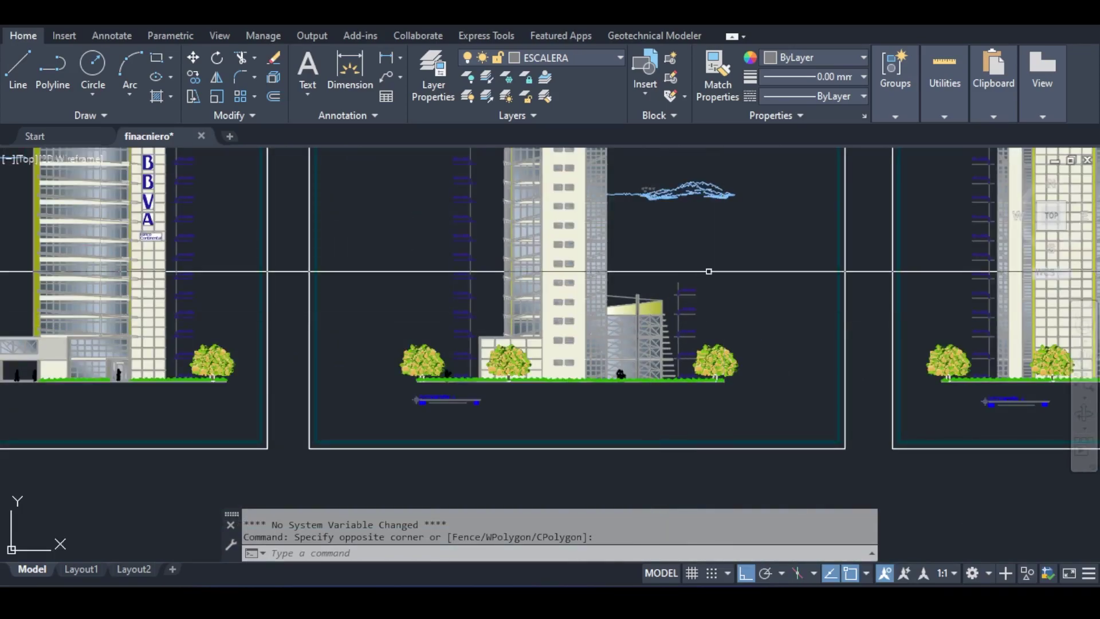
{"action": "middle_click_drag", "start_coordinate": [555, 299], "coordinate": [475, 324]}
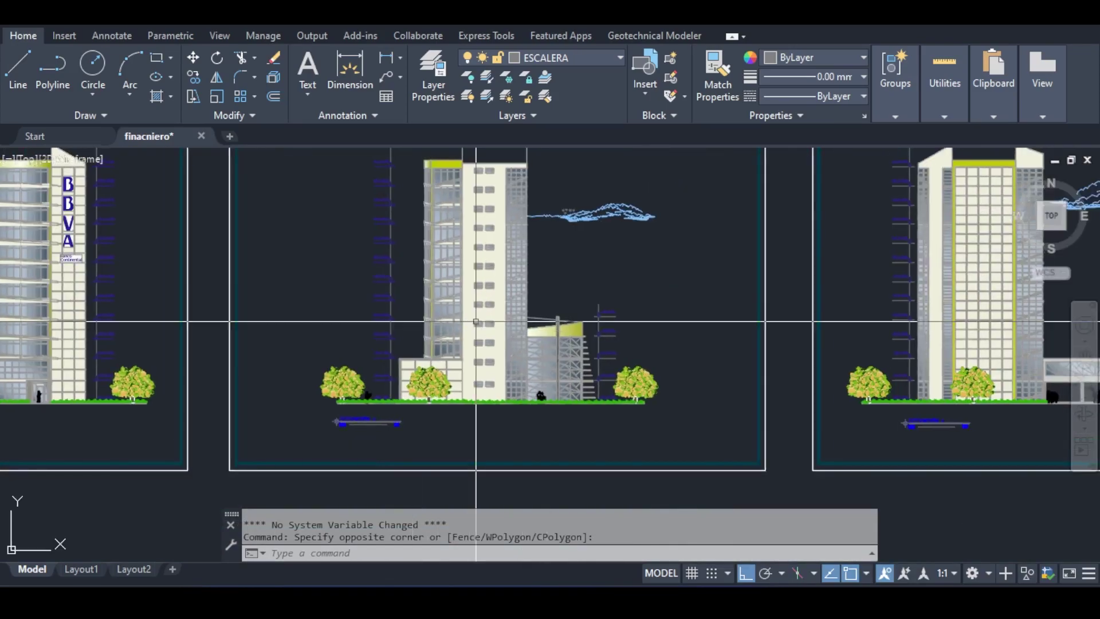
{"action": "scroll", "coordinate": [368, 427], "scroll_direction": "up", "scroll_amount": 6}
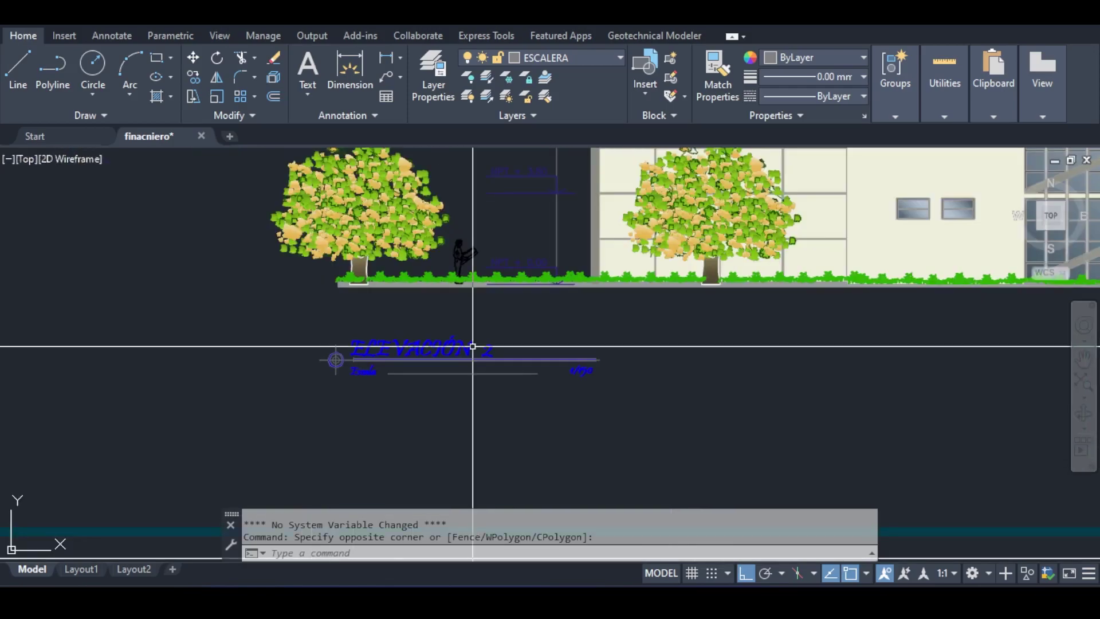
{"action": "middle_click_drag", "start_coordinate": [842, 302], "coordinate": [472, 383]}
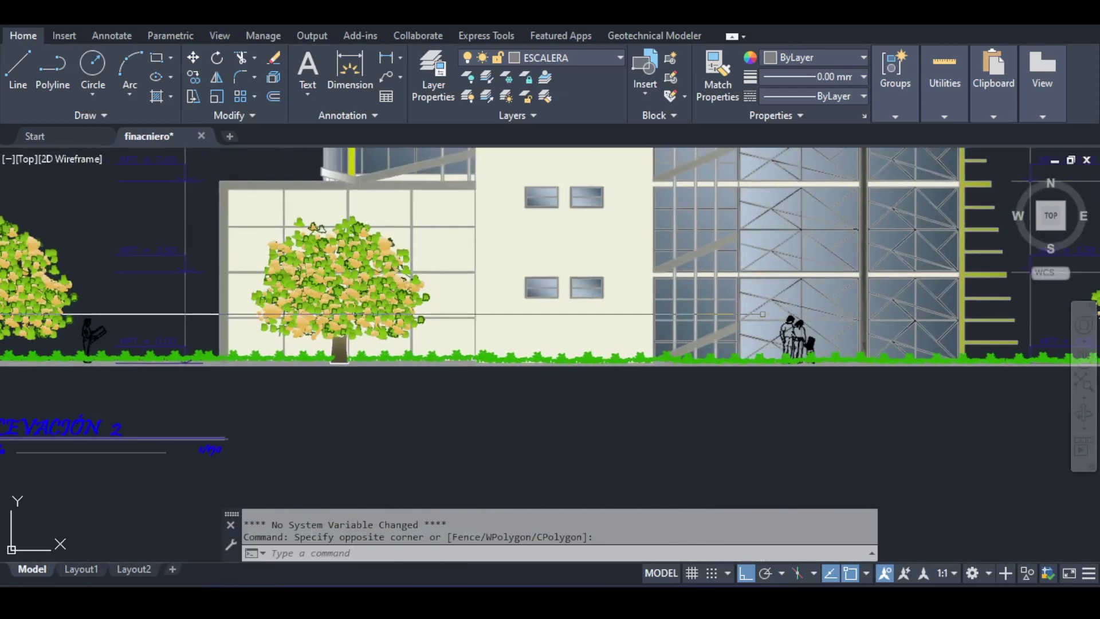
Add a horizontal linear dimension across ELEVACIÓN 2's ground-floor ramp bay beside the cream tower wall, placed below the ground line
{"action": "middle_click_drag", "start_coordinate": [774, 312], "coordinate": [647, 327]}
{"action": "mouse_move", "coordinate": [580, 347]}
{"action": "middle_mouse_down"}
{"action": "mouse_move", "coordinate": [410, 417]}
{"action": "mouse_move", "coordinate": [379, 443]}
{"action": "middle_mouse_up"}
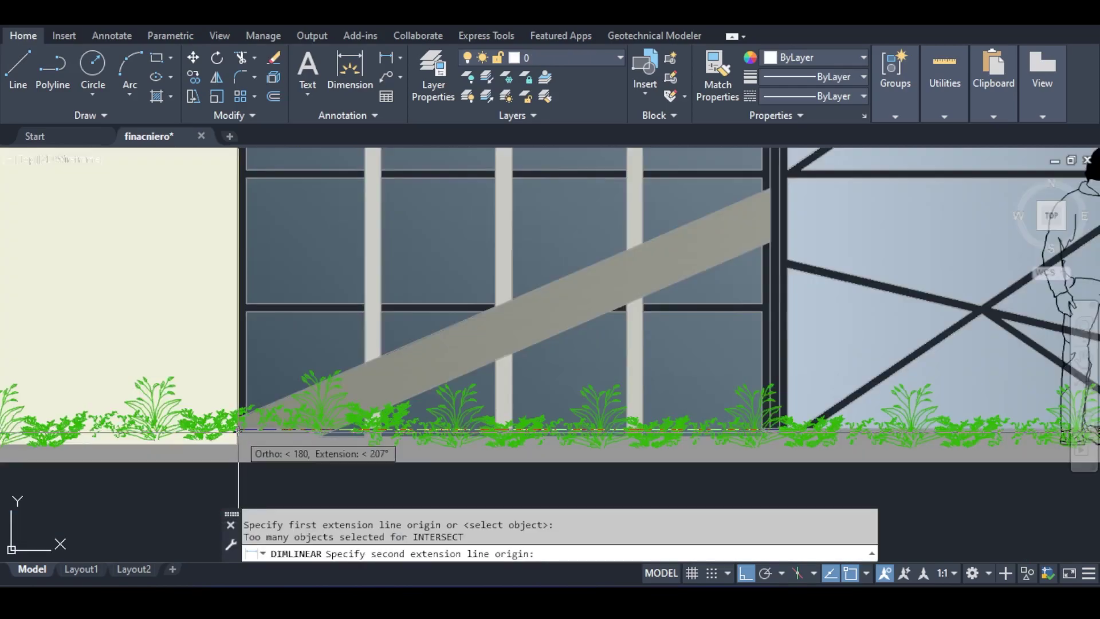
{"action": "left_click", "coordinate": [239, 429]}
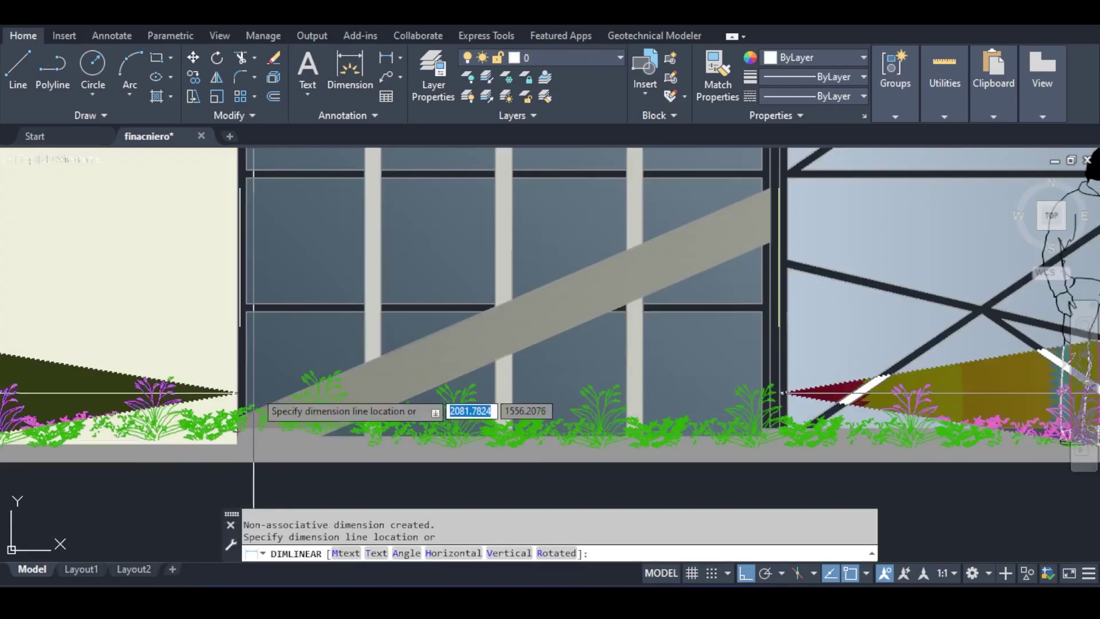
{"action": "scroll", "coordinate": [253, 375], "scroll_direction": "down", "scroll_amount": 5}
{"action": "middle_click_drag", "start_coordinate": [283, 398], "coordinate": [387, 286]}
{"action": "scroll", "coordinate": [387, 286], "scroll_direction": "down", "scroll_amount": 3}
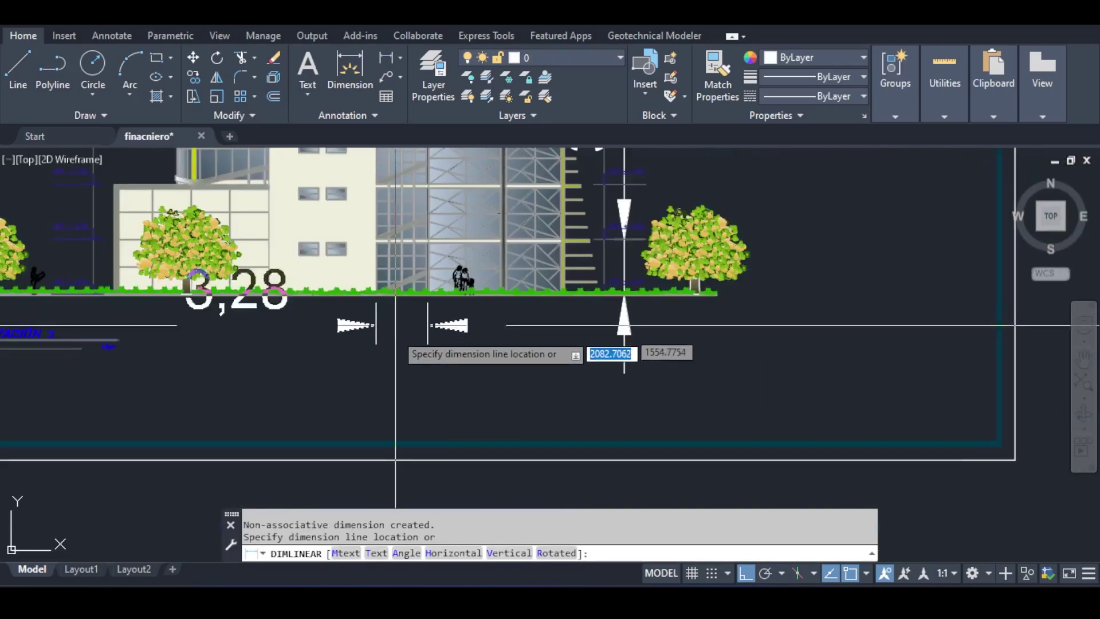
{"action": "left_click", "coordinate": [387, 364]}
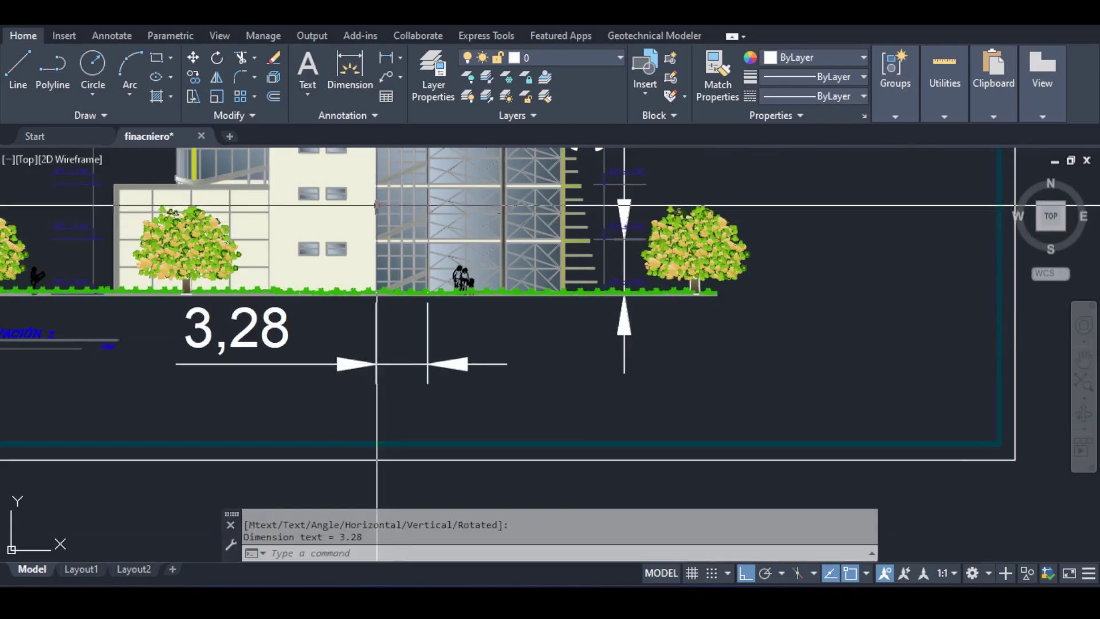
Check the ramp in the PLANTA 2° NIVEL plan and erase the horizontal dimension below ELEVACIÓN 2's ground line
{"action": "middle_click_drag", "start_coordinate": [387, 364], "coordinate": [368, 535]}
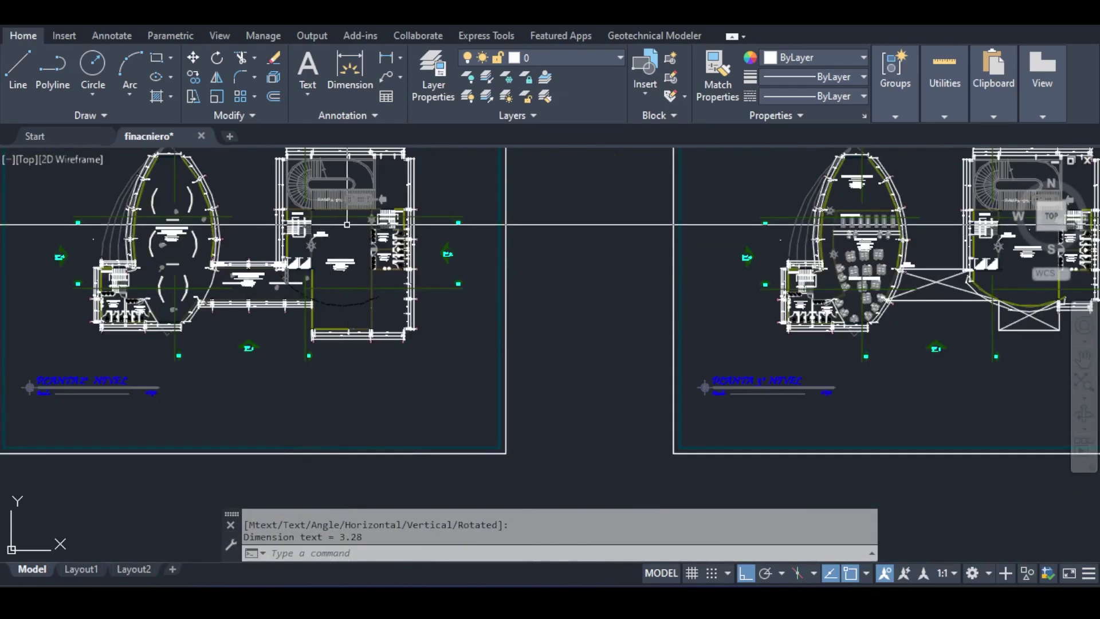
{"action": "middle_click_drag", "start_coordinate": [370, 358], "coordinate": [355, 358]}
{"action": "scroll", "coordinate": [355, 358], "scroll_direction": "down", "scroll_amount": 5}
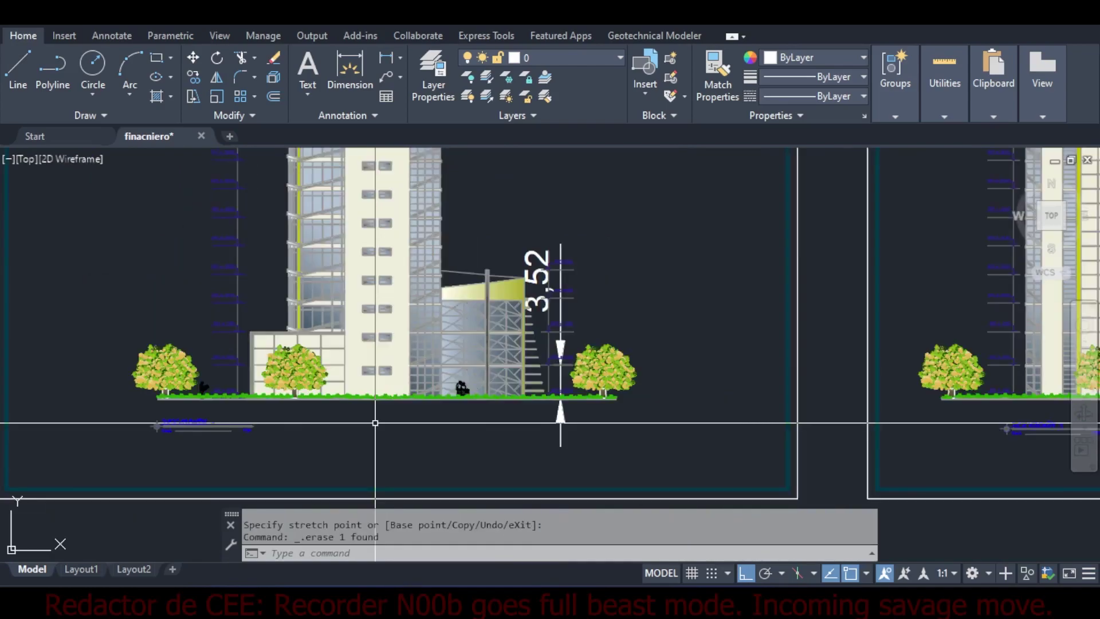
Copy the PLANTA 2° NIVEL plan, without its sheet frame, horizontally into the empty space beyond the last floor plan sheet
{"action": "scroll", "coordinate": [375, 423], "scroll_direction": "down", "scroll_amount": 4}
{"action": "middle_click_drag", "start_coordinate": [405, 352], "coordinate": [381, 199]}
{"action": "middle_click_drag", "start_coordinate": [462, 327], "coordinate": [451, 224]}
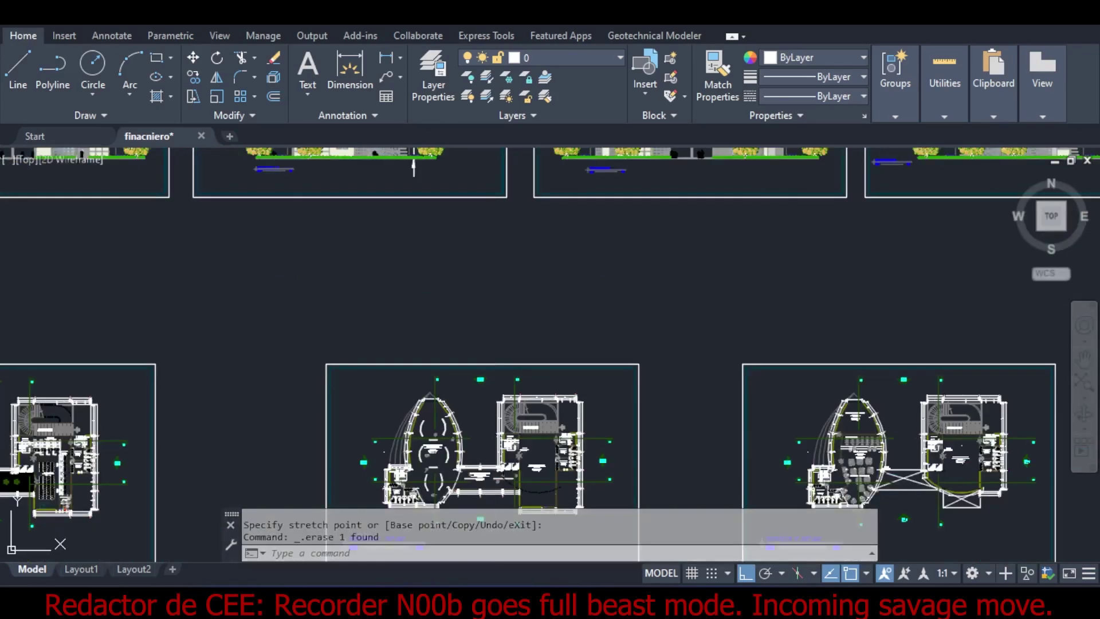
{"action": "middle_click_drag", "start_coordinate": [470, 291], "coordinate": [473, 245]}
{"action": "left_click", "coordinate": [561, 245]}
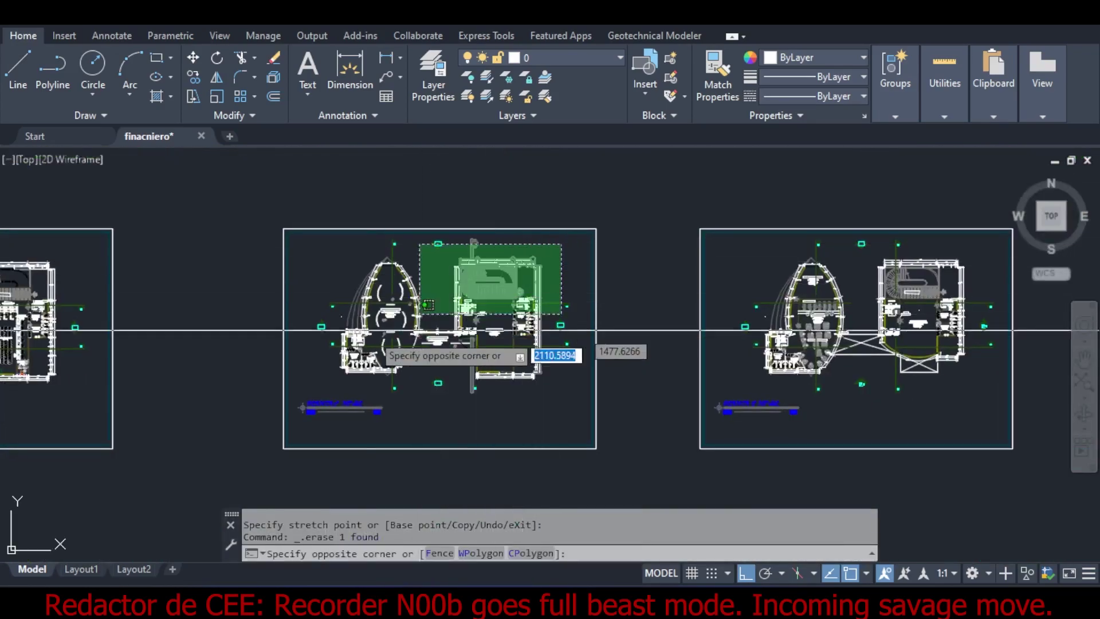
{"action": "left_click", "coordinate": [308, 389]}
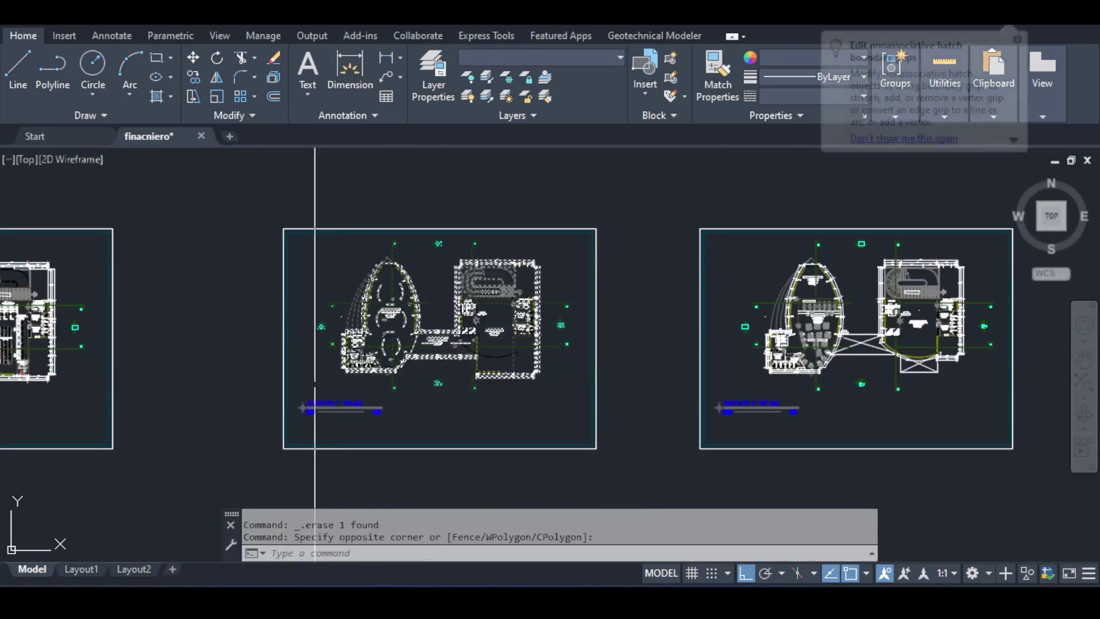
{"action": "left_click", "coordinate": [193, 85]}
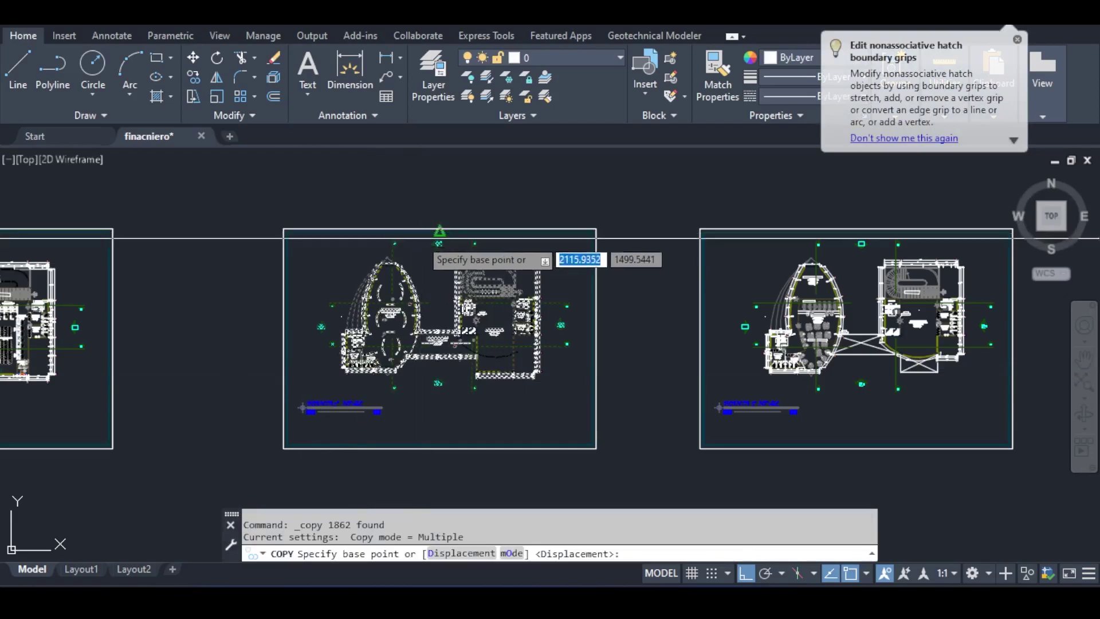
{"action": "scroll", "coordinate": [420, 235], "scroll_direction": "down", "scroll_amount": 2}
{"action": "middle_click", "coordinate": [420, 235]}
{"action": "middle_click", "coordinate": [421, 234]}
{"action": "left_click", "coordinate": [421, 249]}
{"action": "middle_click_drag", "start_coordinate": [613, 282], "coordinate": [193, 264]}
{"action": "middle_click_drag", "start_coordinate": [581, 263], "coordinate": [353, 258]}
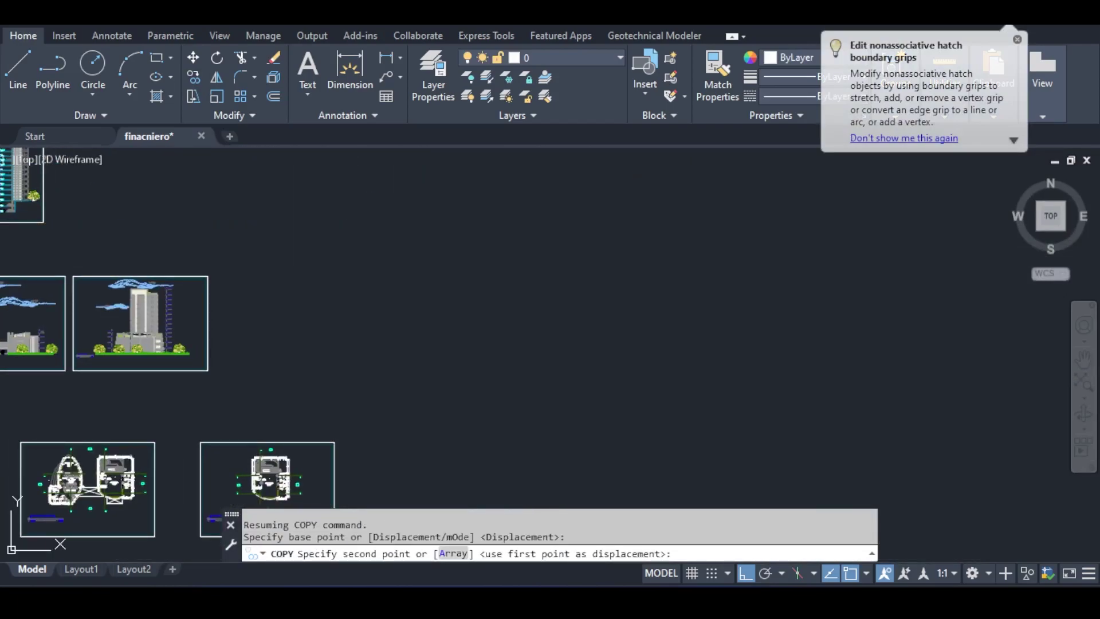
{"action": "left_click", "coordinate": [358, 259]}
{"action": "middle_click_drag", "start_coordinate": [279, 256], "coordinate": [569, 369]}
{"action": "key", "text": "Return"}
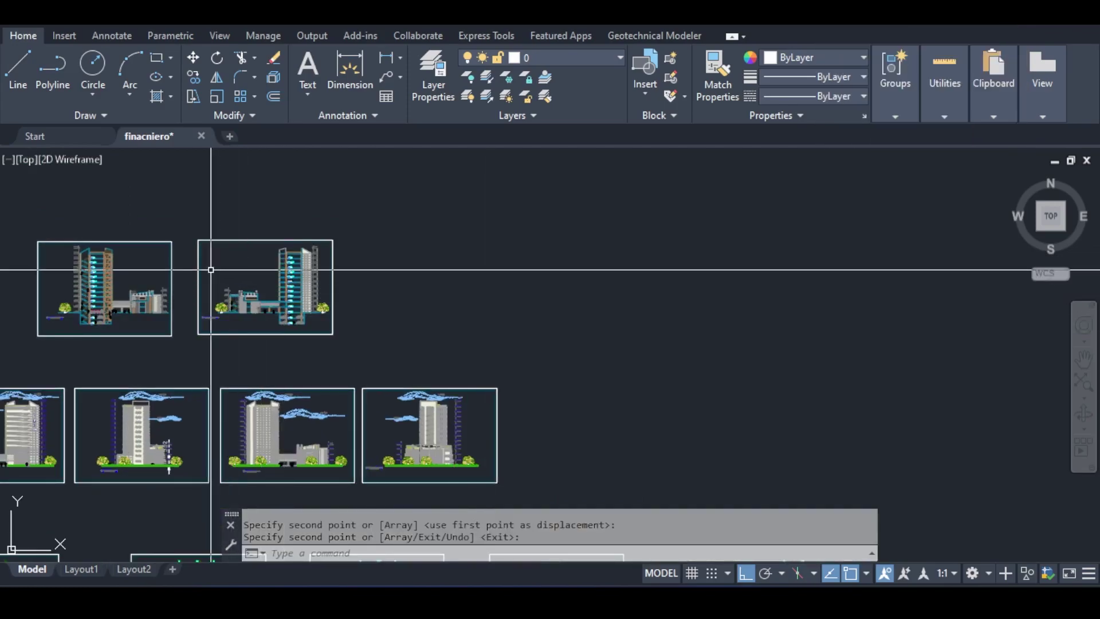
Copy the ELEVACIÓN 2 drawing with its vertical dimension into the empty space directly above the copied floor plan
{"action": "middle_click_drag", "start_coordinate": [211, 270], "coordinate": [300, 271]}
{"action": "scroll", "coordinate": [187, 401], "scroll_direction": "up", "scroll_amount": 2}
{"action": "middle_click_drag", "start_coordinate": [223, 423], "coordinate": [279, 290]}
{"action": "left_click", "coordinate": [235, 258]}
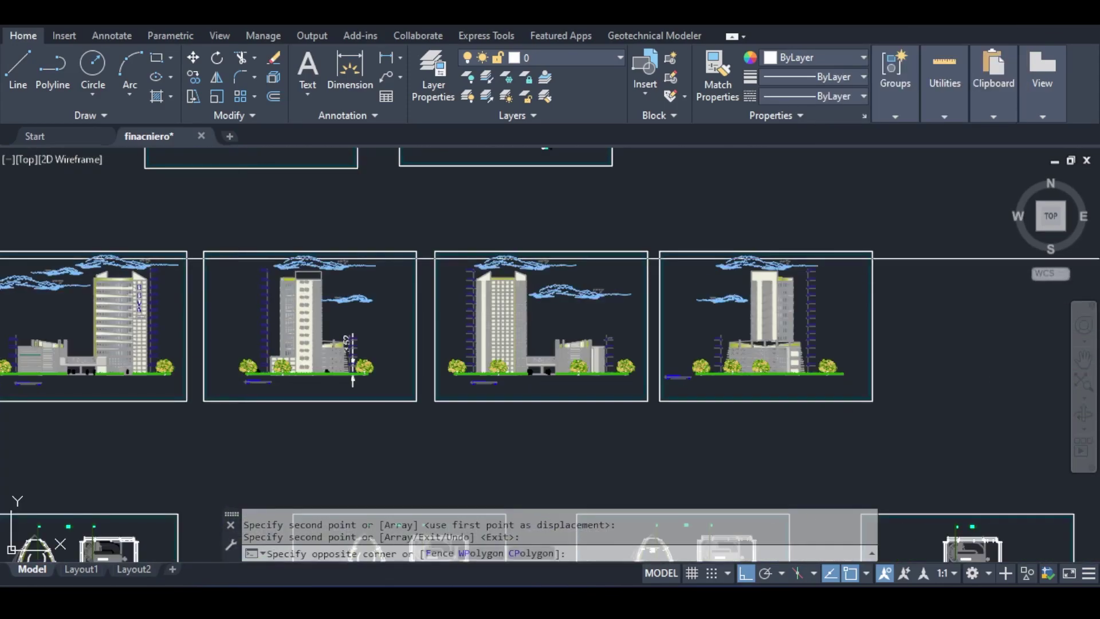
{"action": "left_click", "coordinate": [361, 399]}
{"action": "key", "text": "Return"}
{"action": "left_click", "coordinate": [287, 334]}
{"action": "mouse_move", "coordinate": [848, 322]}
{"action": "middle_mouse_down"}
{"action": "mouse_move", "coordinate": [534, 349]}
{"action": "mouse_move", "coordinate": [137, 304]}
{"action": "middle_mouse_up"}
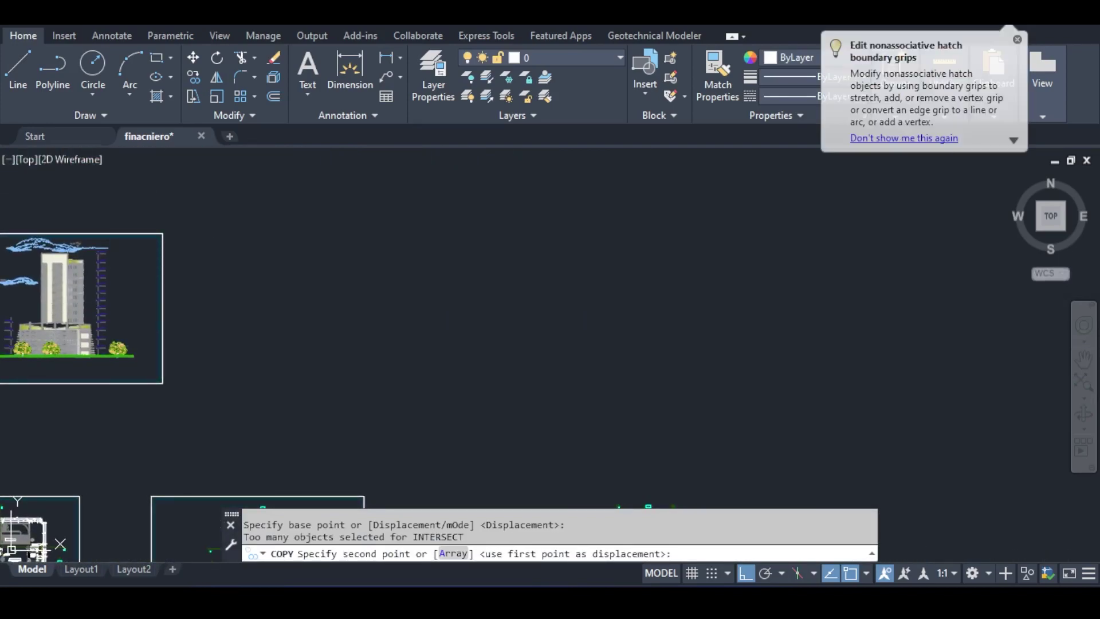
{"action": "left_click", "coordinate": [652, 344]}
{"action": "middle_click_drag", "start_coordinate": [735, 386], "coordinate": [559, 260]}
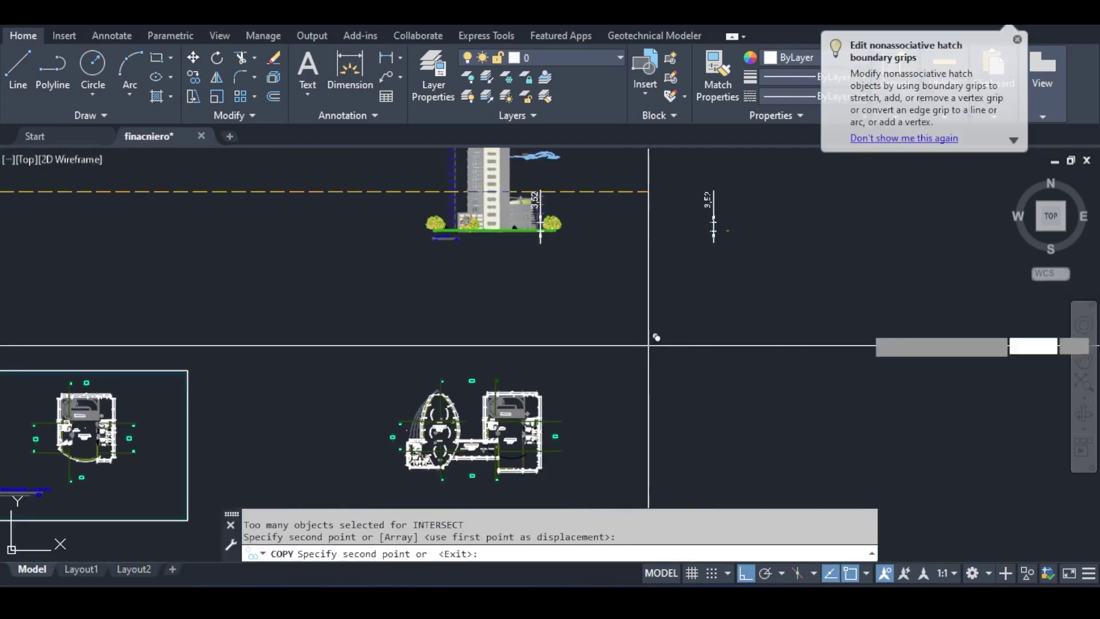
Examine the diagonal ramp bands and glazed wing of the copied ELEVACIÓN 2 against the copied plan below
{"action": "left_click", "coordinate": [1017, 40]}
{"action": "scroll", "coordinate": [554, 344], "scroll_direction": "up", "scroll_amount": 4}
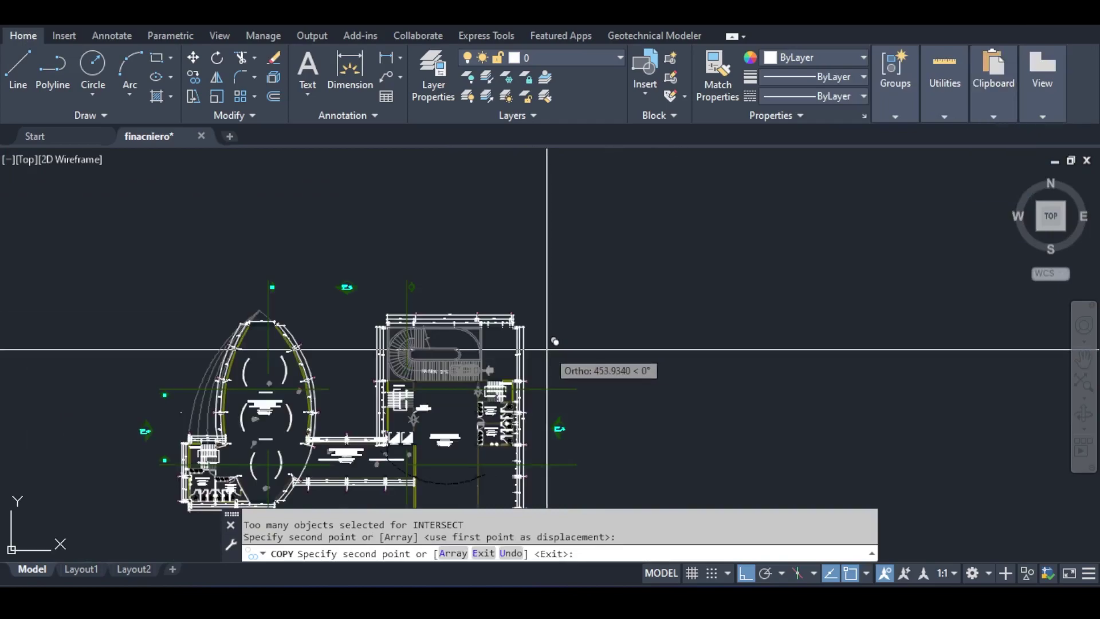
{"action": "mouse_move", "coordinate": [547, 277]}
{"action": "middle_mouse_down"}
{"action": "mouse_move", "coordinate": [535, 561]}
{"action": "mouse_move", "coordinate": [546, 367]}
{"action": "middle_mouse_up"}
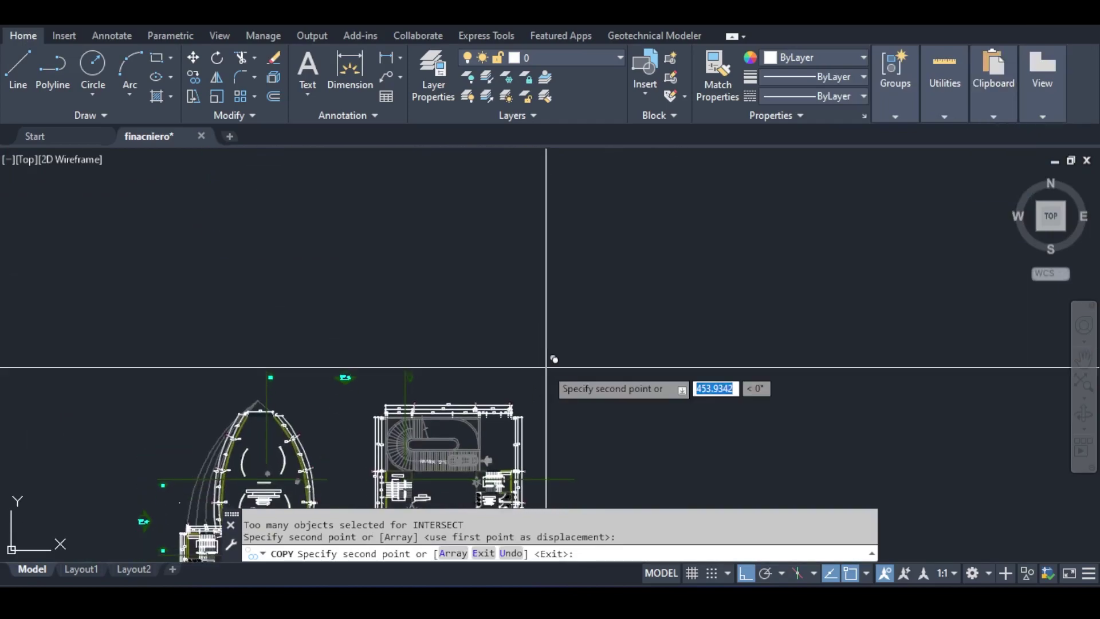
{"action": "scroll", "coordinate": [547, 367], "scroll_direction": "down", "scroll_amount": 2}
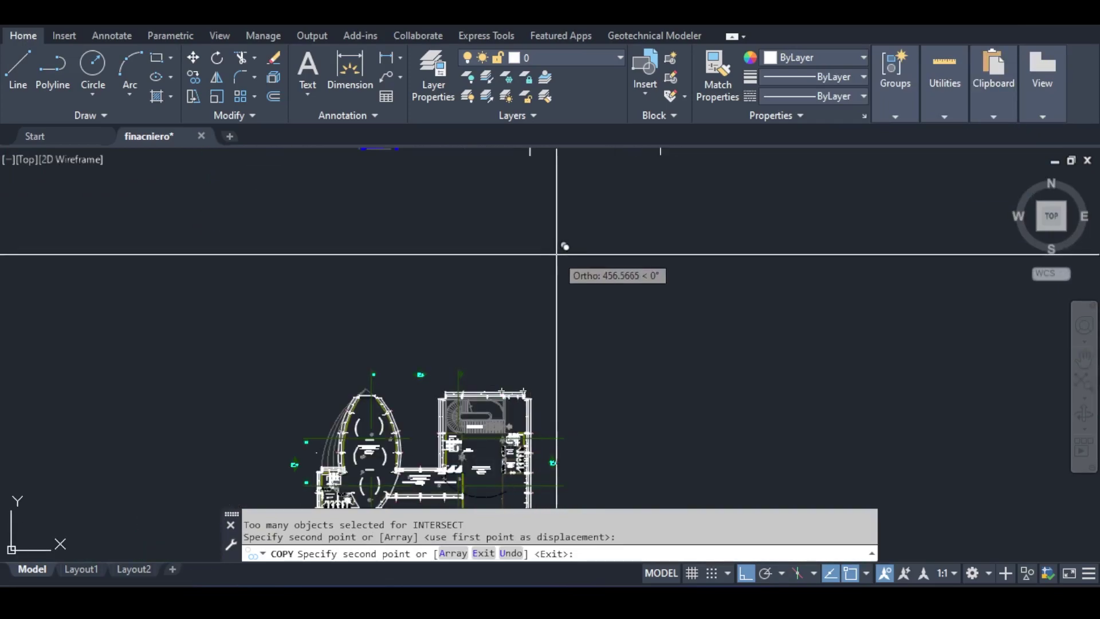
{"action": "middle_click_drag", "start_coordinate": [556, 255], "coordinate": [540, 477]}
{"action": "scroll", "coordinate": [499, 247], "scroll_direction": "up", "scroll_amount": 8}
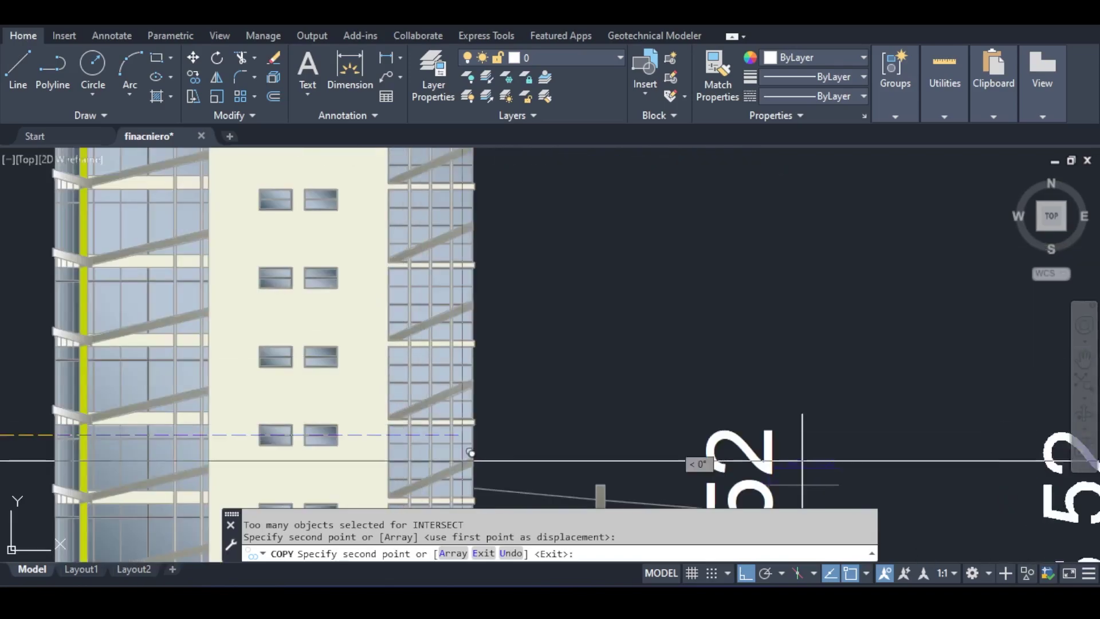
{"action": "middle_click_drag", "start_coordinate": [802, 460], "coordinate": [688, 482]}
{"action": "middle_click_drag", "start_coordinate": [498, 447], "coordinate": [433, 268]}
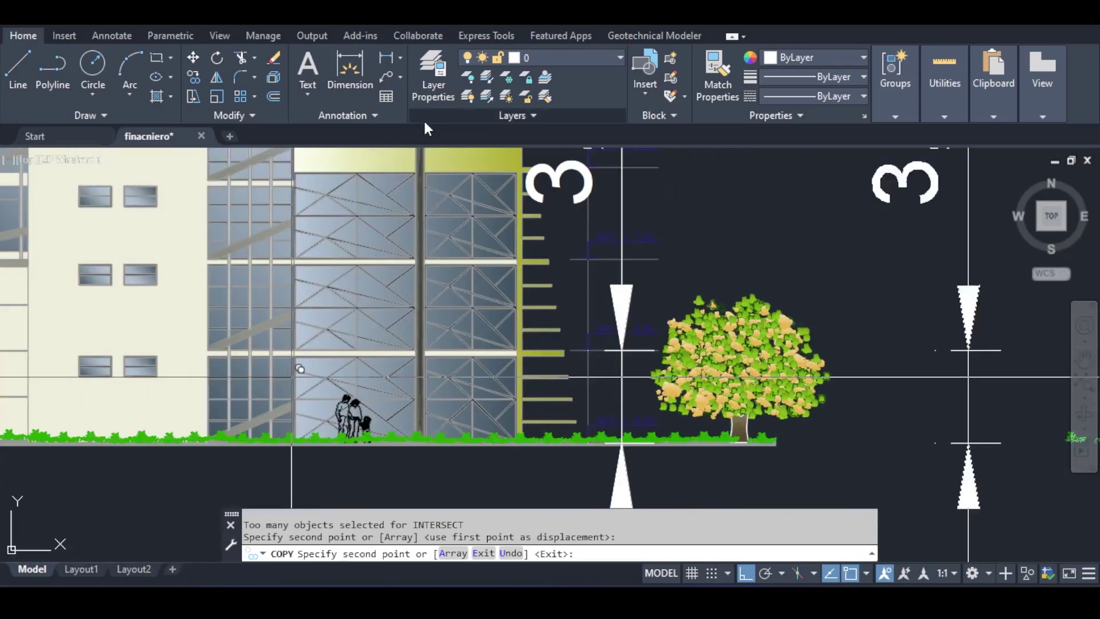
{"action": "scroll", "coordinate": [505, 235], "scroll_direction": "down", "scroll_amount": 2}
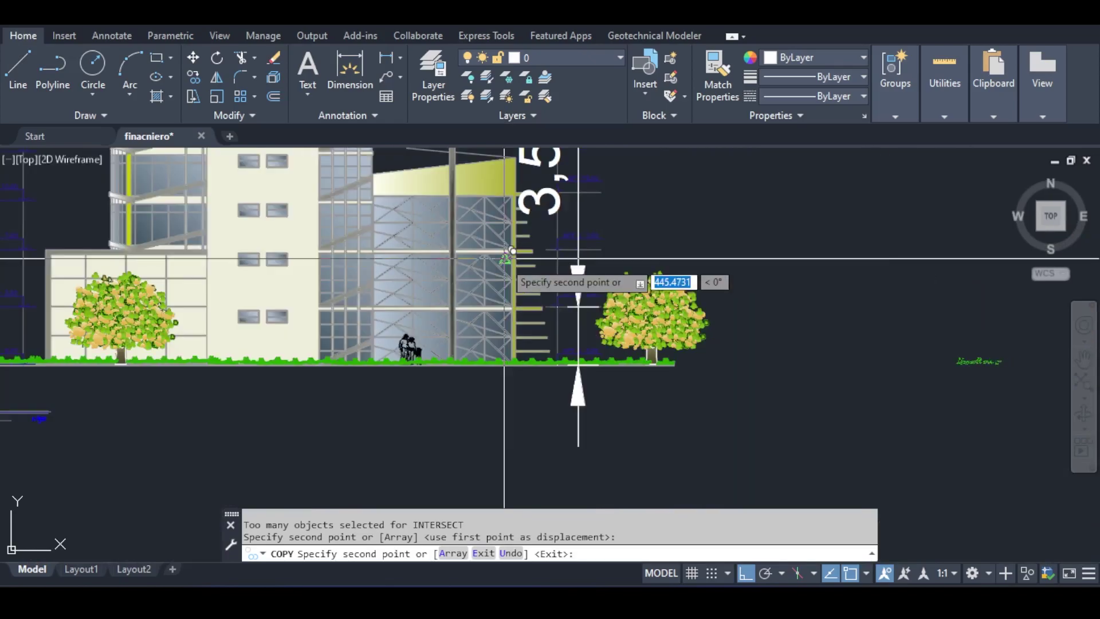
{"action": "scroll", "coordinate": [505, 259], "scroll_direction": "down", "scroll_amount": 2}
{"action": "scroll", "coordinate": [505, 286], "scroll_direction": "down", "scroll_amount": 2}
{"action": "middle_click_drag", "start_coordinate": [513, 366], "coordinate": [491, 219]}
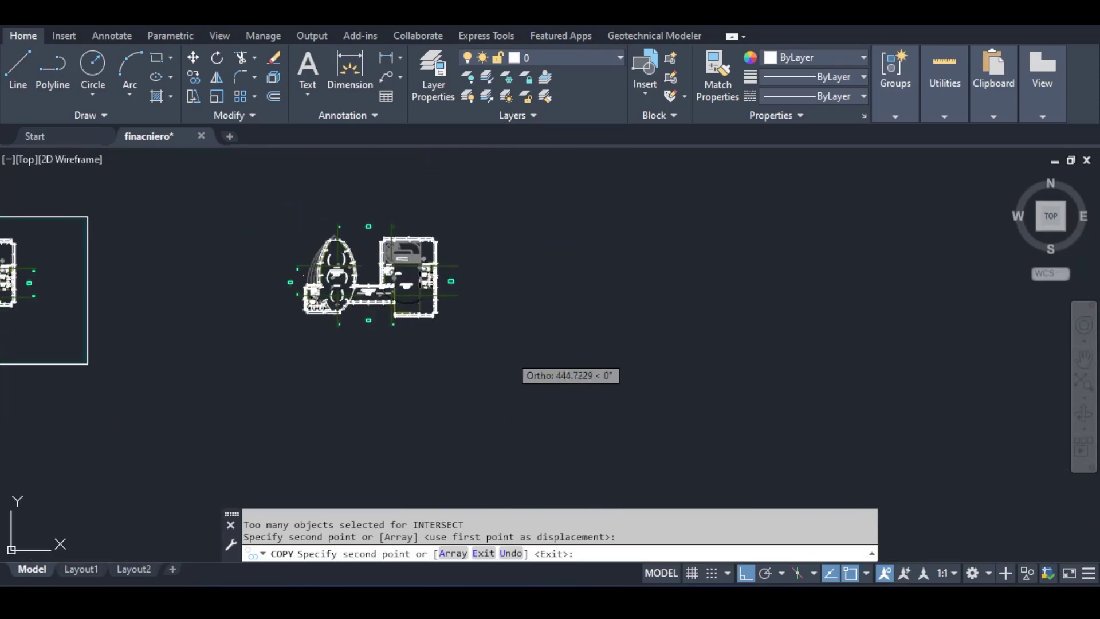
Place two more copies of ELEVACIÓN 2 in line with the first copy and end the copying
{"action": "left_click", "coordinate": [513, 338]}
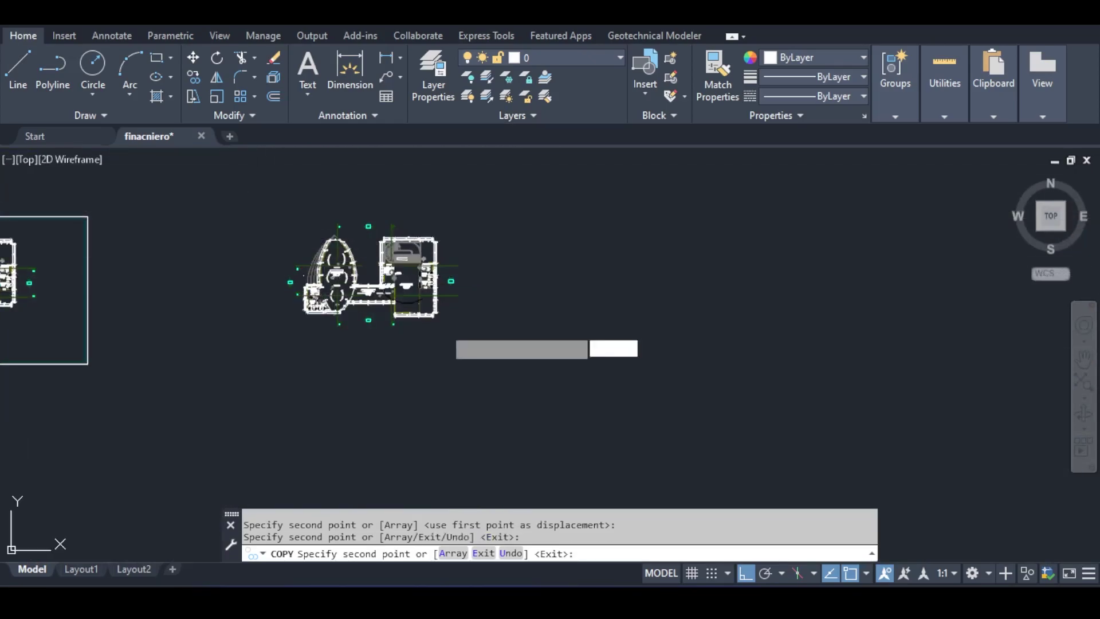
{"action": "left_click", "coordinate": [375, 282]}
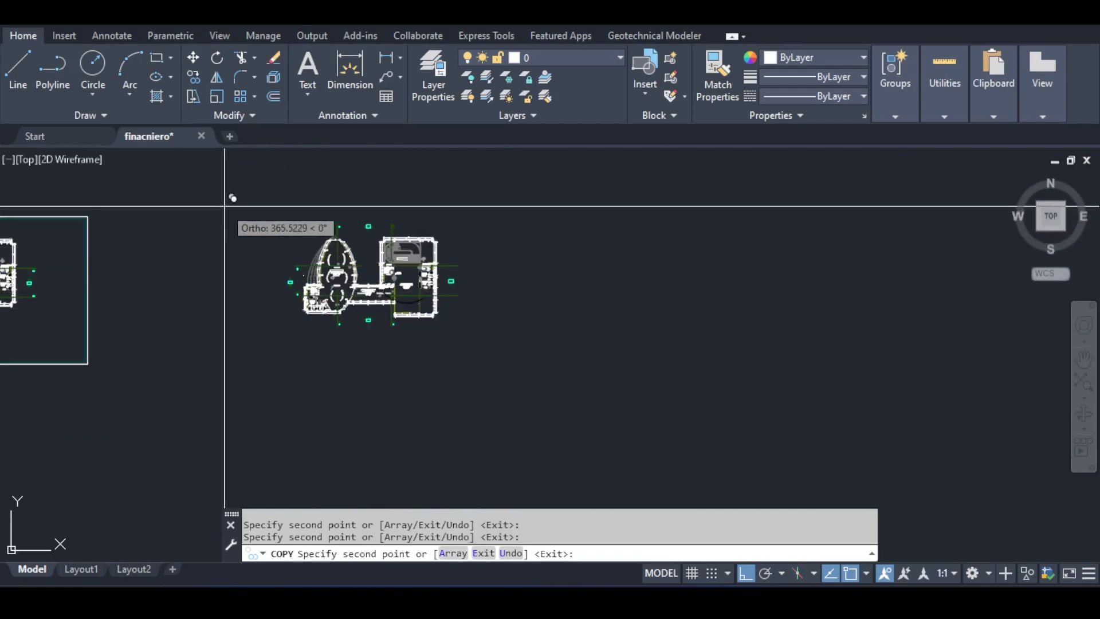
{"action": "key", "text": "Escape"}
{"action": "key", "text": "Escape"}
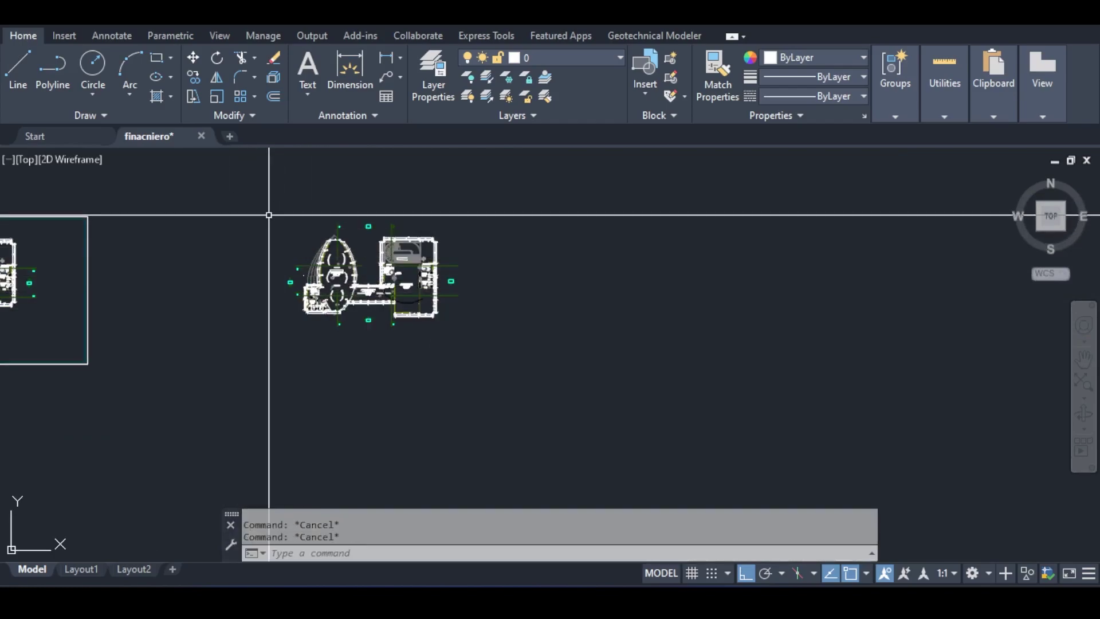
Rotate the copied PLANTA 2° NIVEL plan a quarter turn clockwise so the oval wing lies above the rectangular block
{"action": "left_click", "coordinate": [257, 214]}
{"action": "left_click", "coordinate": [464, 324]}
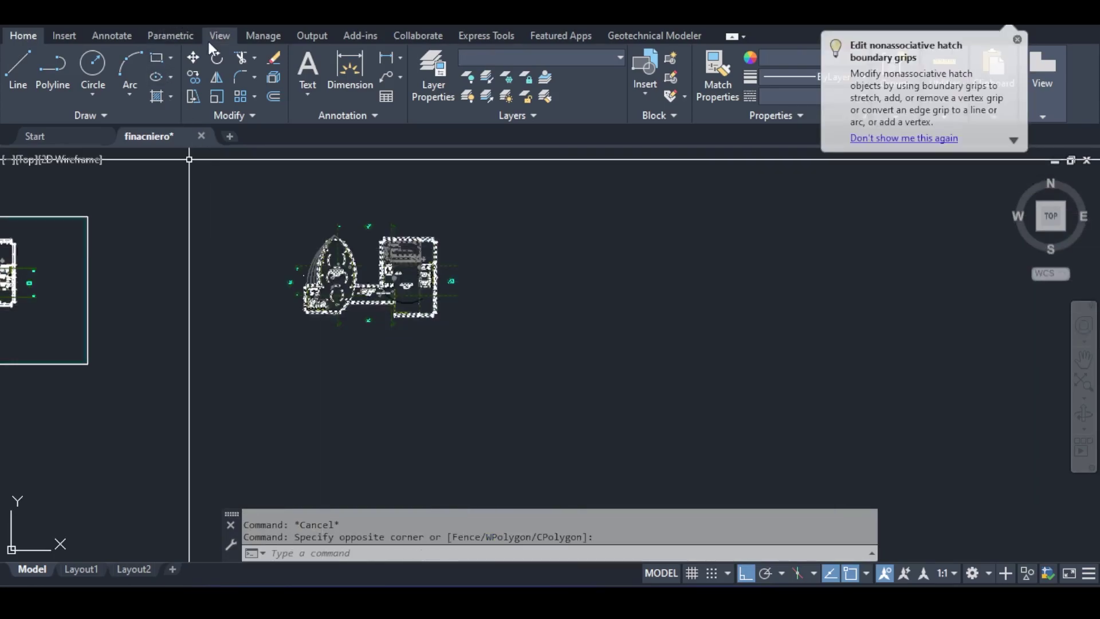
{"action": "type", "text": "ro"}
{"action": "key", "text": "Return"}
{"action": "left_click", "coordinate": [465, 299]}
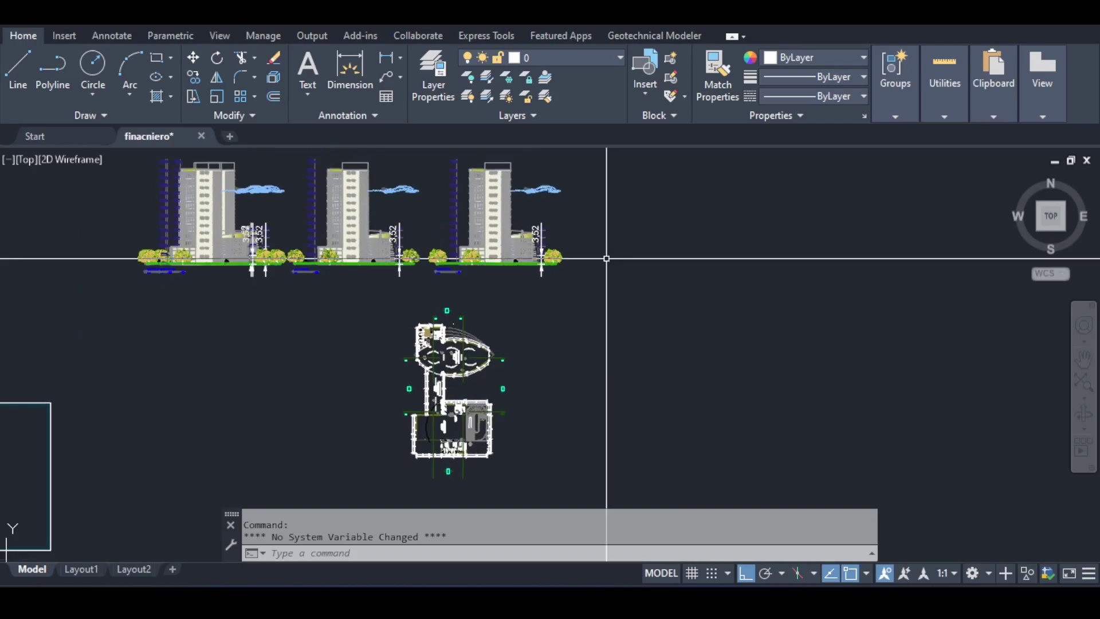
Compare the rotated floor plan with the row of ELEVACIÓN 2 copies above it
{"action": "scroll", "coordinate": [606, 259], "scroll_direction": "down", "scroll_amount": 5}
{"action": "scroll", "coordinate": [607, 258], "scroll_direction": "up", "scroll_amount": 5}
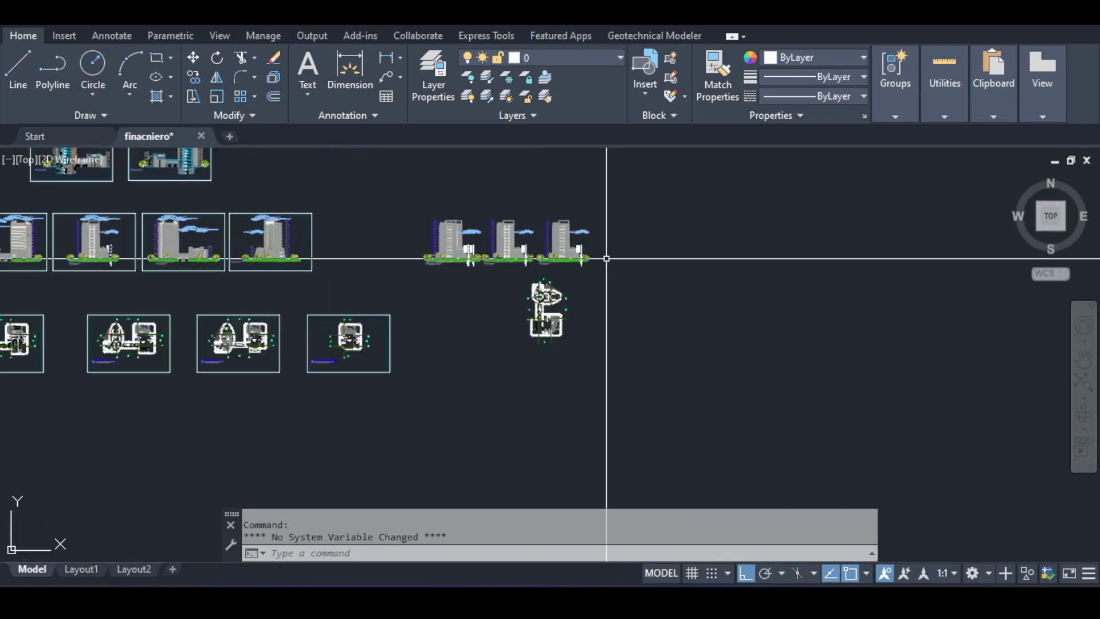
{"action": "scroll", "coordinate": [449, 235], "scroll_direction": "down", "scroll_amount": 3}
{"action": "scroll", "coordinate": [440, 241], "scroll_direction": "up", "scroll_amount": 5}
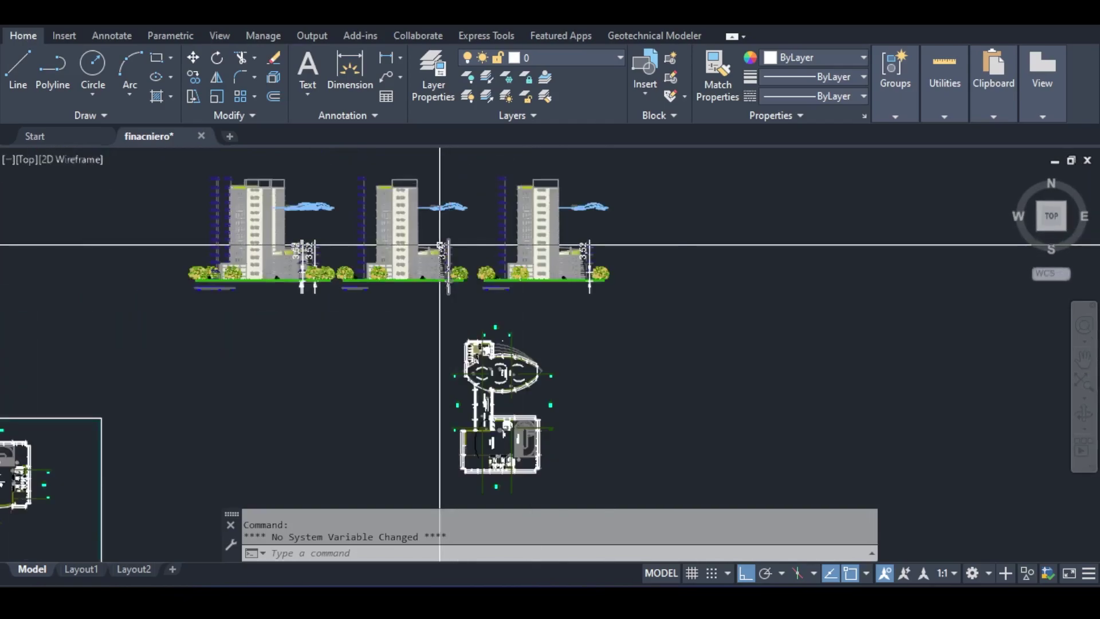
{"action": "scroll", "coordinate": [443, 246], "scroll_direction": "up", "scroll_amount": 2}
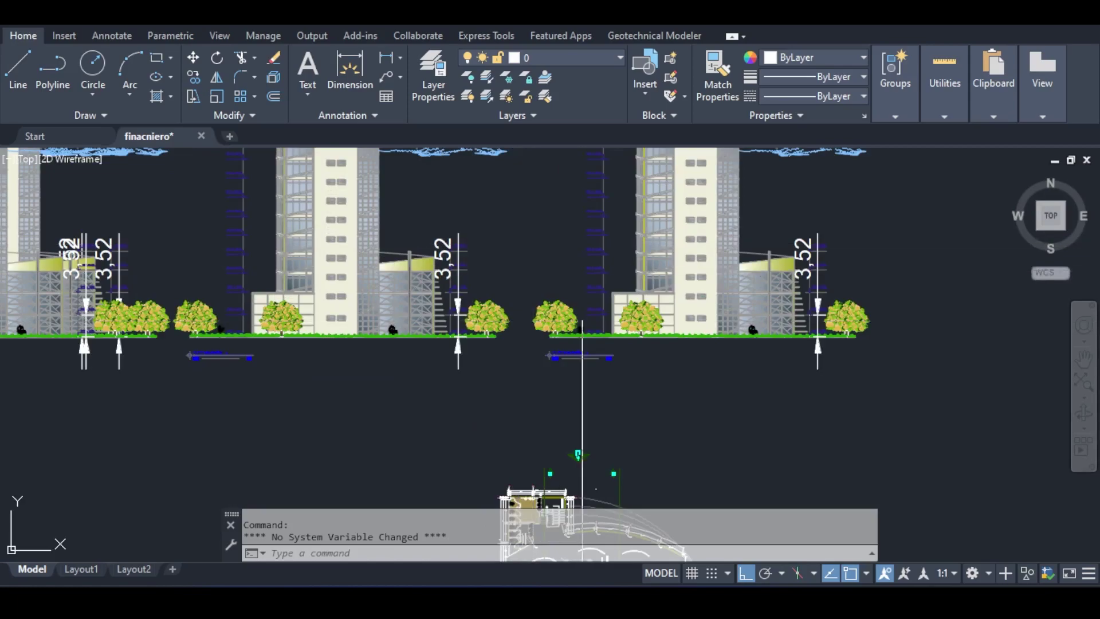
{"action": "middle_click_drag", "start_coordinate": [583, 284], "coordinate": [537, 370]}
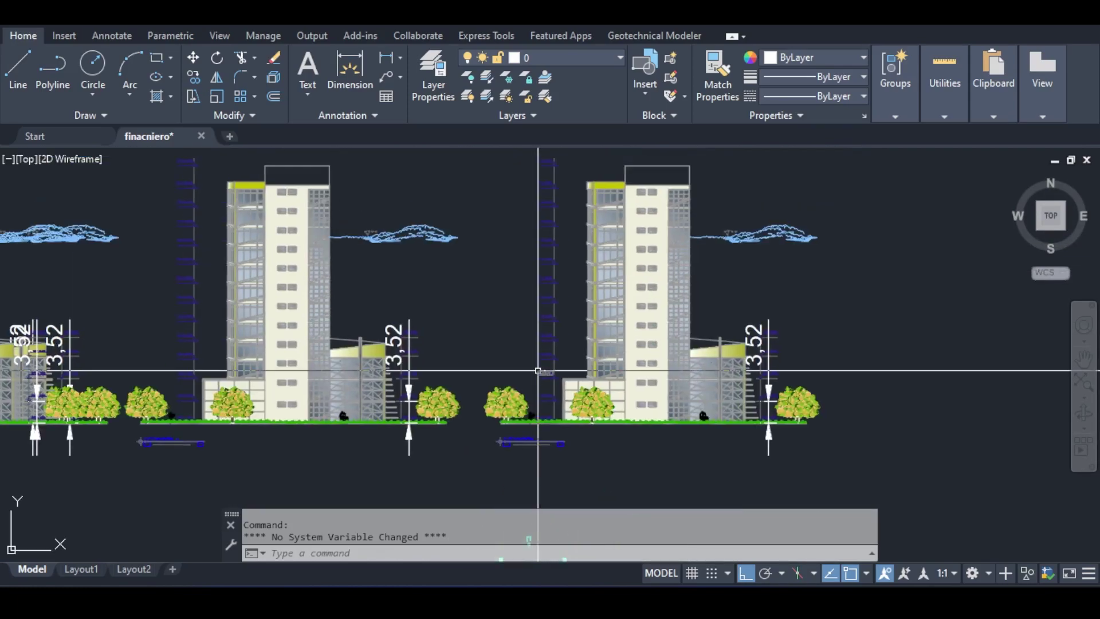
{"action": "middle_click_drag", "start_coordinate": [602, 390], "coordinate": [529, 149]}
Draw a vertical guide line from the base of the low podium's outer wall in the elevation copy down towards the rotated plan
{"action": "type", "text": "L"}
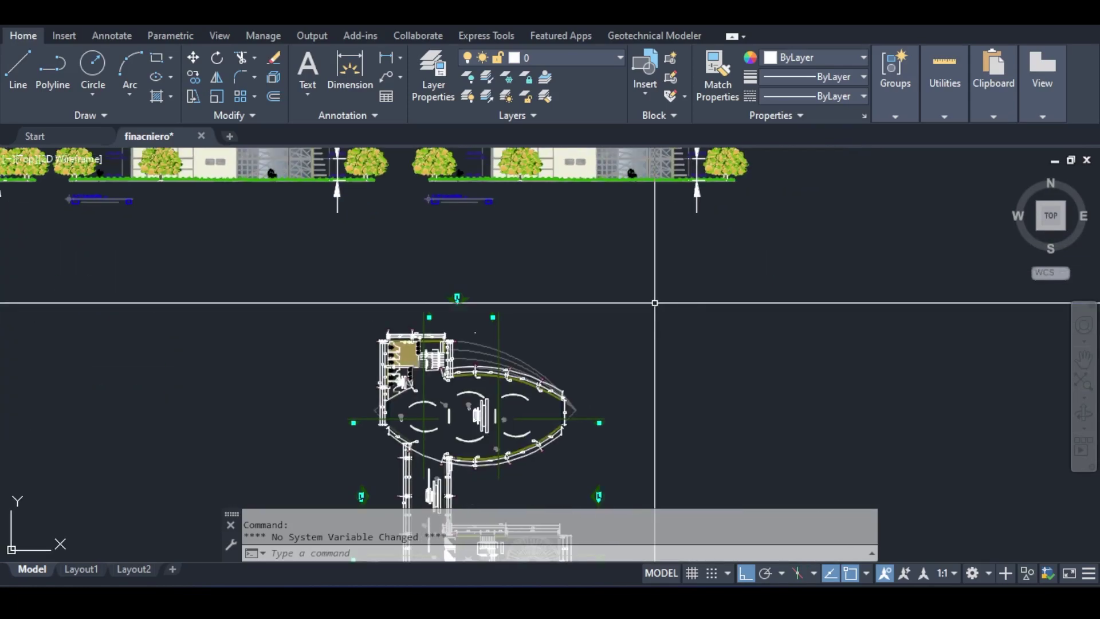
{"action": "key", "text": "Return"}
{"action": "key", "text": "Return"}
{"action": "middle_click_drag", "start_coordinate": [655, 302], "coordinate": [338, 231]}
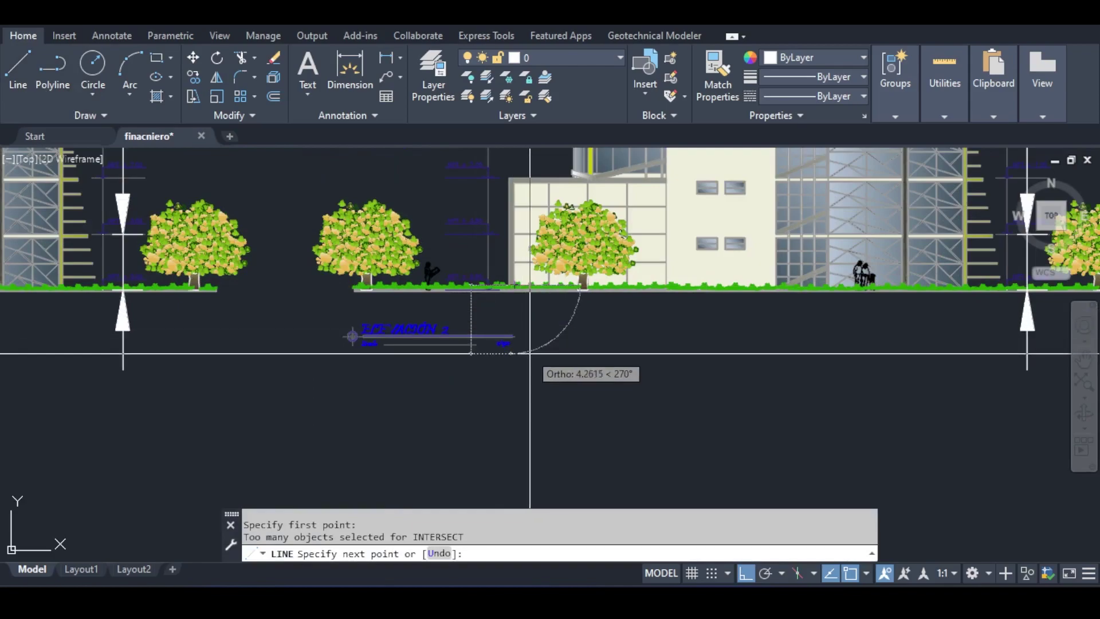
{"action": "scroll", "coordinate": [523, 189], "scroll_direction": "down", "scroll_amount": 5}
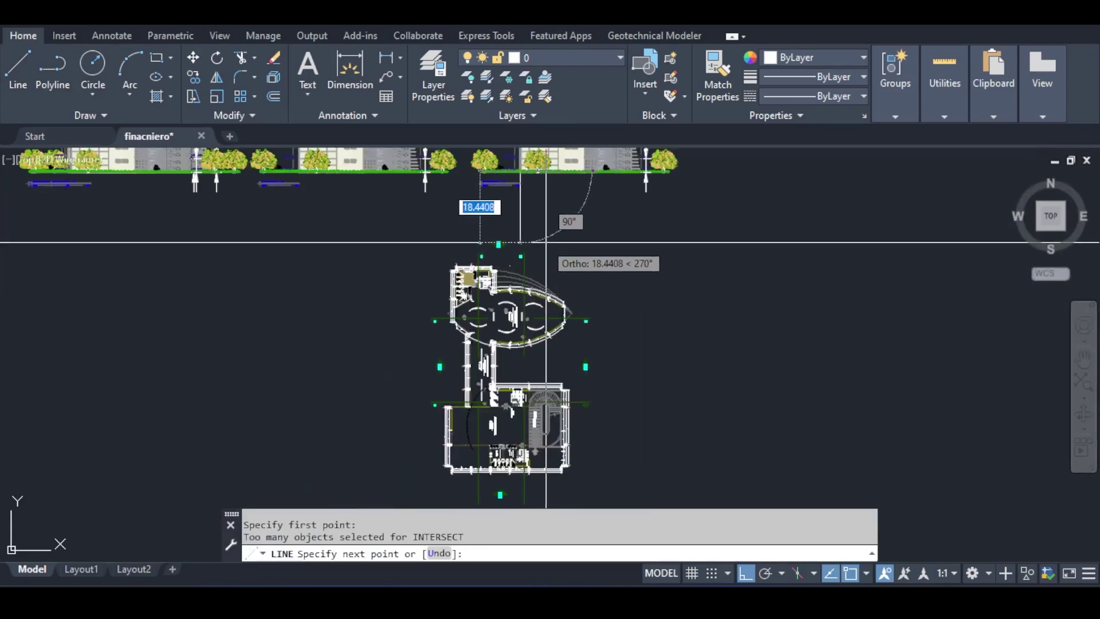
{"action": "left_click", "coordinate": [520, 246]}
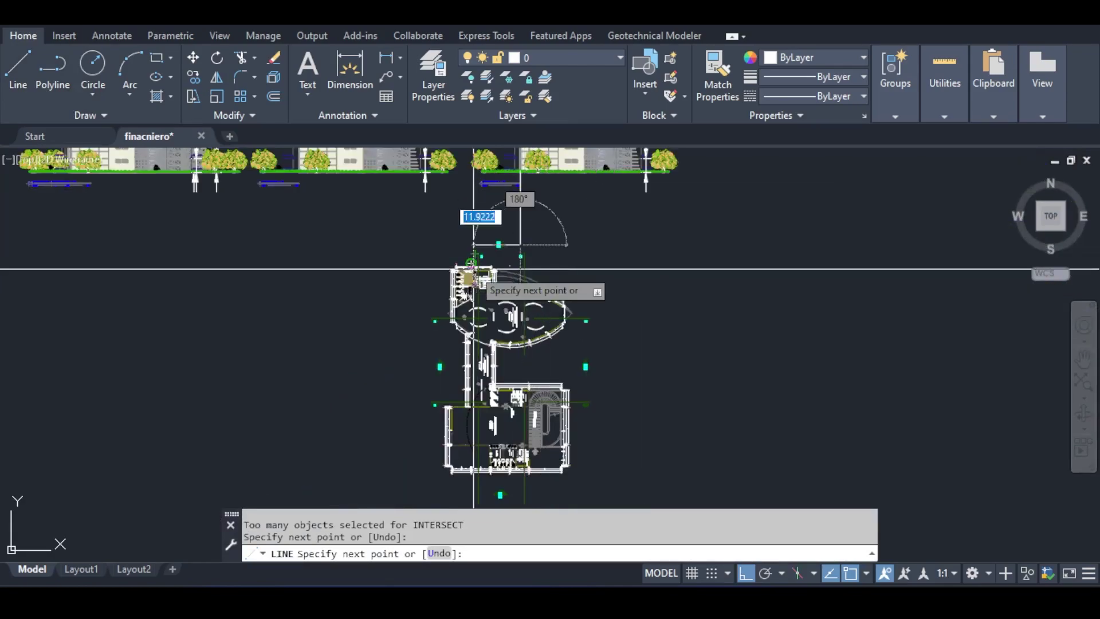
{"action": "key", "text": "Return"}
Move the rotated floor plan so the outer corner of its restroom wing meets the lower end of the vertical guide line
{"action": "left_click", "coordinate": [404, 252]}
{"action": "left_click", "coordinate": [682, 482]}
{"action": "type", "text": "m"}
{"action": "key", "text": "Return"}
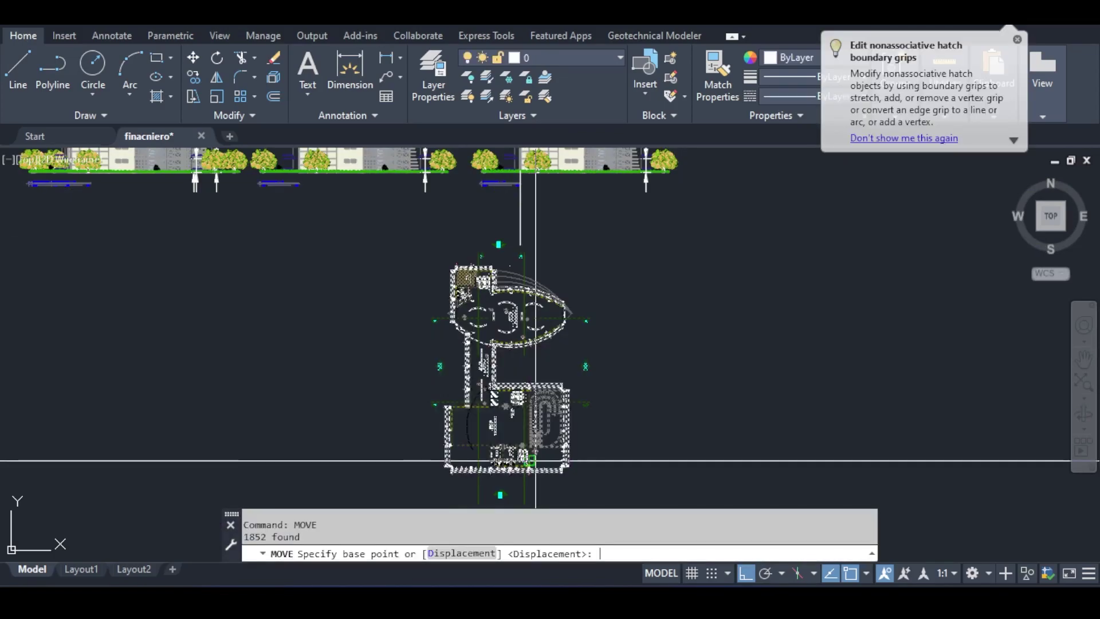
{"action": "scroll", "coordinate": [448, 260], "scroll_direction": "up", "scroll_amount": 5}
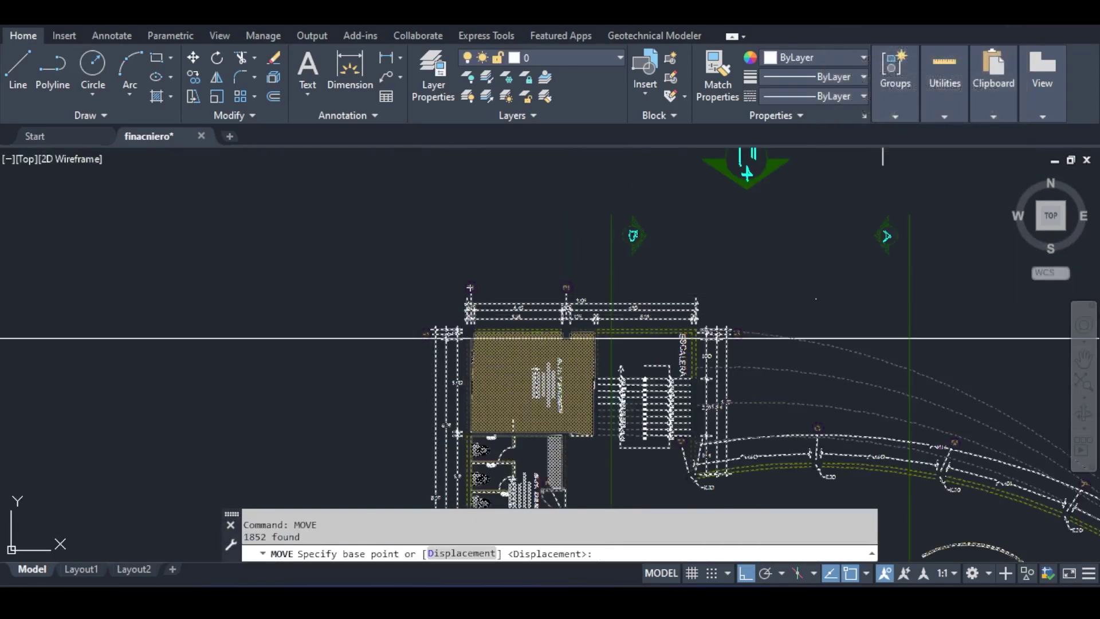
{"action": "scroll", "coordinate": [473, 321], "scroll_direction": "up", "scroll_amount": 1}
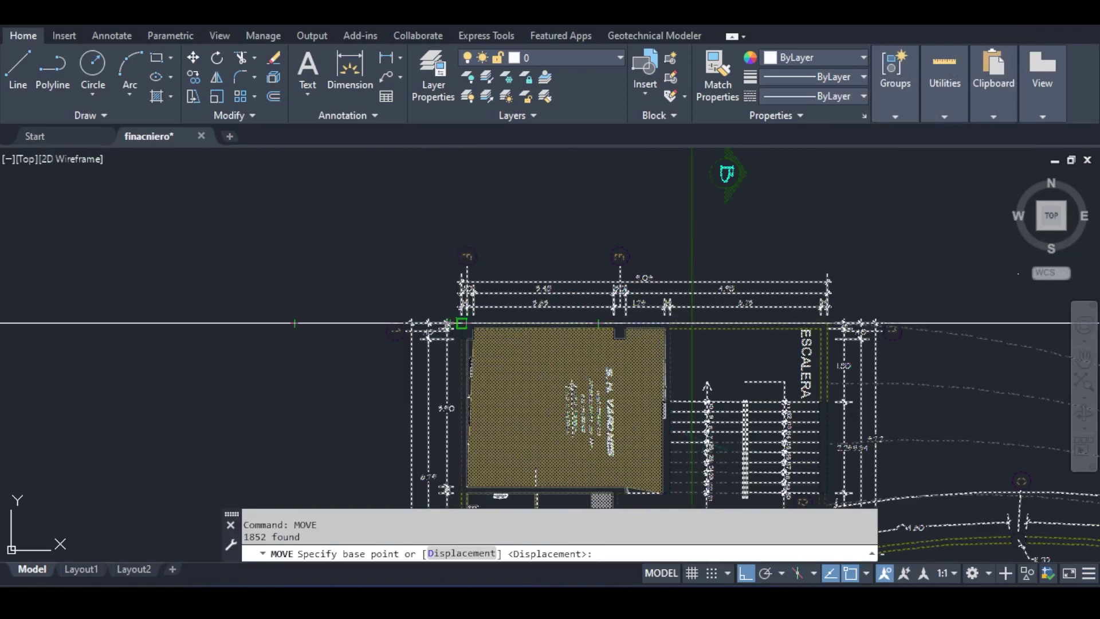
{"action": "left_click", "coordinate": [461, 324]}
{"action": "scroll", "coordinate": [626, 206], "scroll_direction": "up", "scroll_amount": 5}
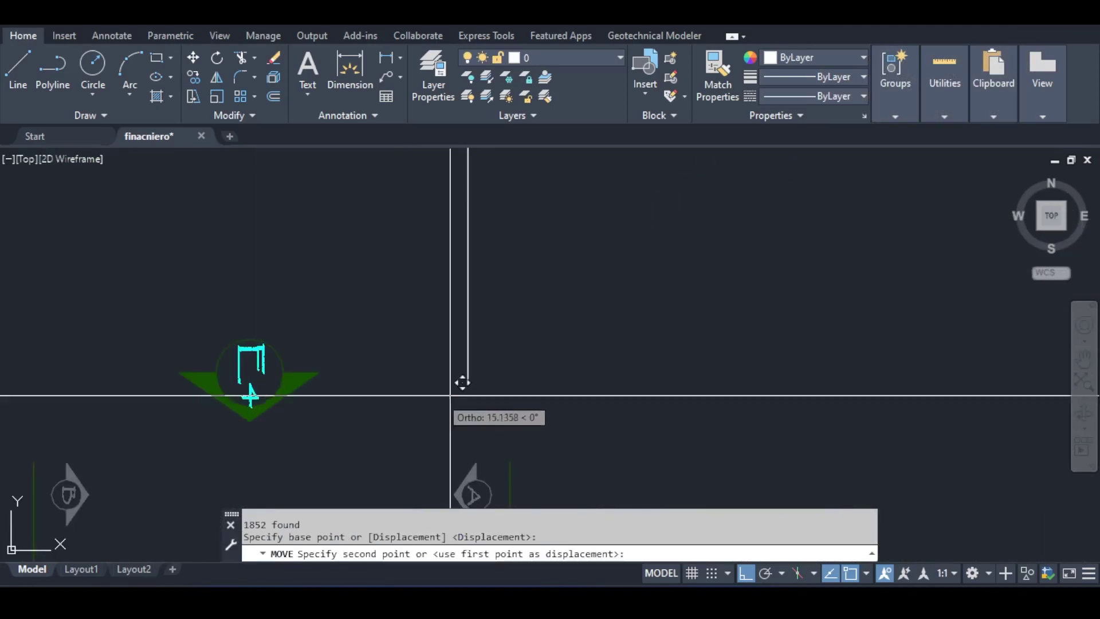
{"action": "left_click", "coordinate": [467, 382]}
{"action": "scroll", "coordinate": [609, 356], "scroll_direction": "down", "scroll_amount": 10}
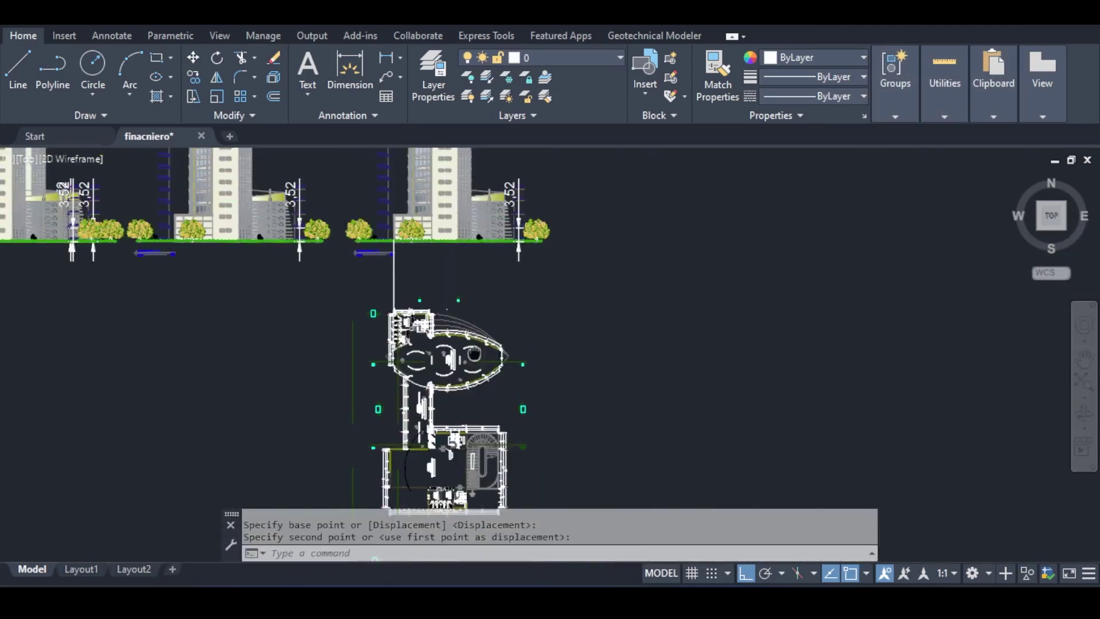
Compare the realigned floor plan with the elevation above it, down to the stairs and restrooms beside the vehicle ramp
{"action": "mouse_move", "coordinate": [466, 282]}
{"action": "middle_mouse_down"}
{"action": "mouse_move", "coordinate": [474, 356]}
{"action": "mouse_move", "coordinate": [467, 259]}
{"action": "middle_mouse_up"}
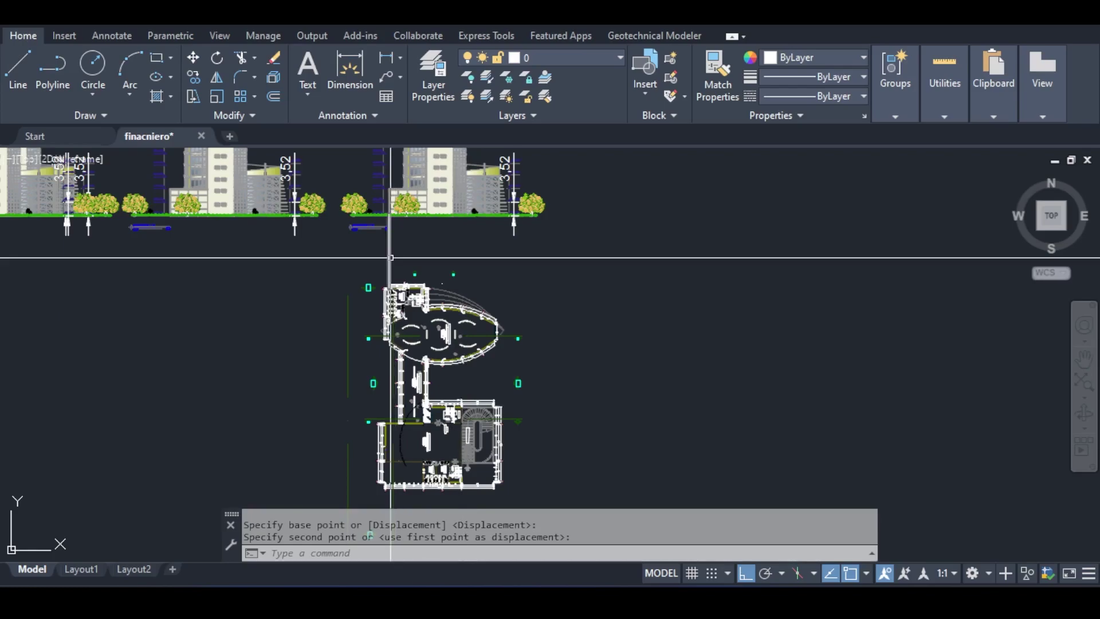
{"action": "scroll", "coordinate": [395, 255], "scroll_direction": "down", "scroll_amount": 3}
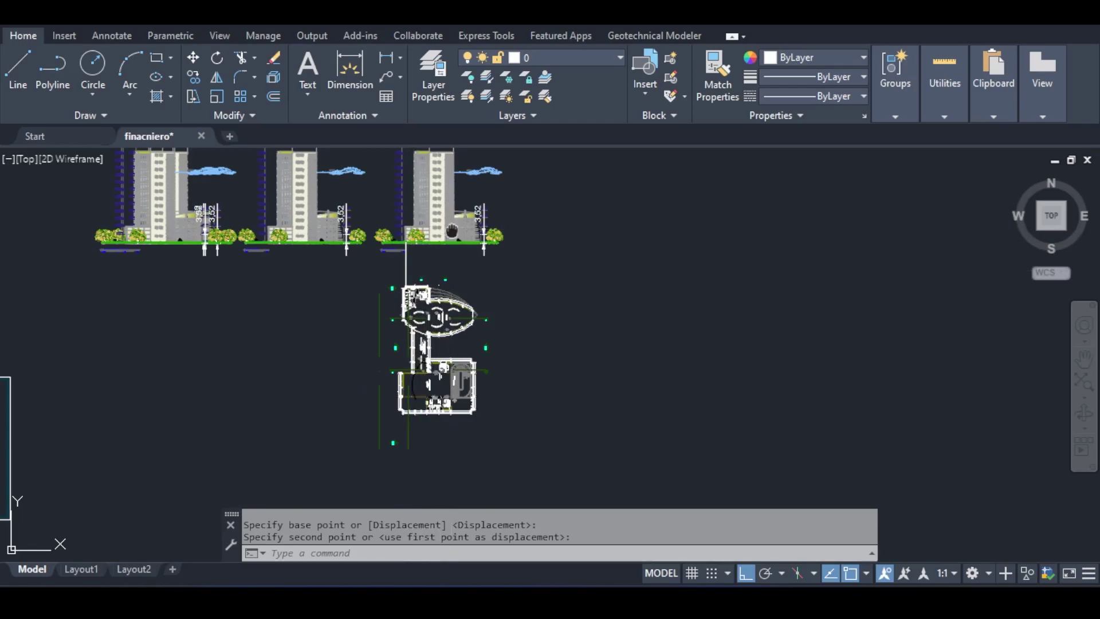
{"action": "scroll", "coordinate": [406, 255], "scroll_direction": "up", "scroll_amount": 6}
{"action": "scroll", "coordinate": [490, 380], "scroll_direction": "down", "scroll_amount": 3}
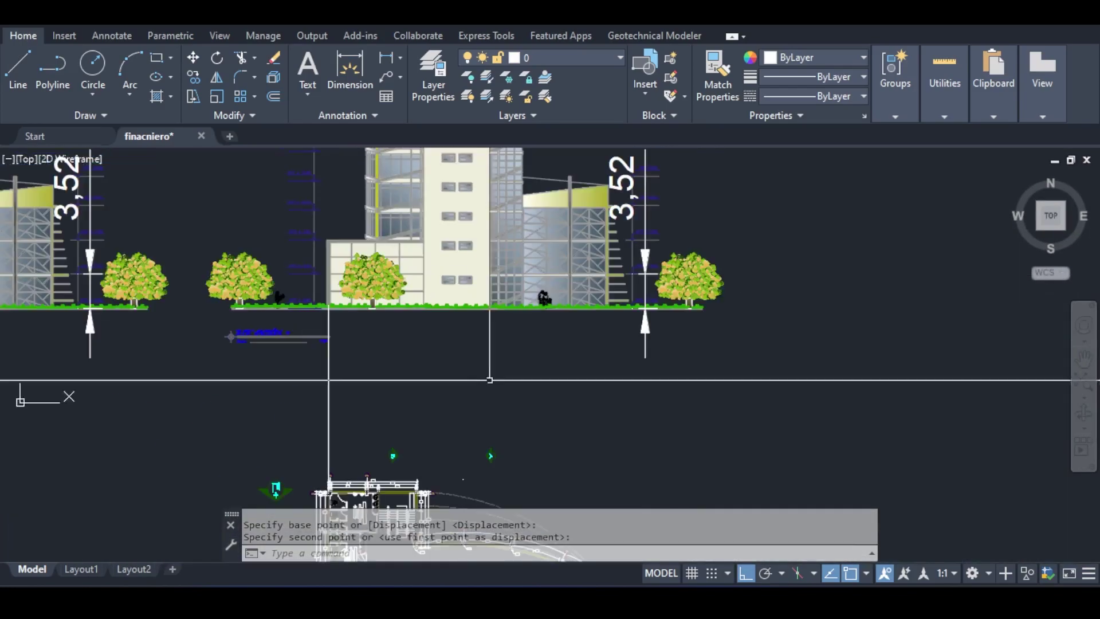
{"action": "middle_click_drag", "start_coordinate": [490, 380], "coordinate": [487, 232]}
{"action": "middle_click_drag", "start_coordinate": [492, 340], "coordinate": [459, 236]}
{"action": "middle_click_drag", "start_coordinate": [453, 447], "coordinate": [454, 236]}
{"action": "mouse_move", "coordinate": [504, 347]}
{"action": "middle_mouse_down"}
{"action": "mouse_move", "coordinate": [479, 248]}
{"action": "mouse_move", "coordinate": [479, 141]}
{"action": "middle_mouse_up"}
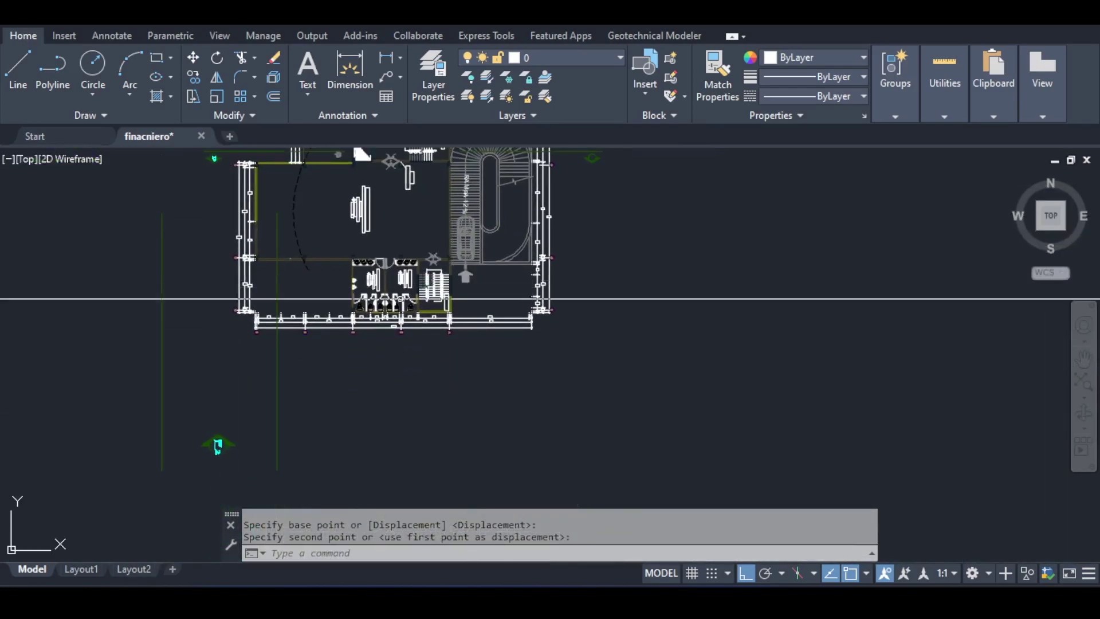
{"action": "scroll", "coordinate": [393, 299], "scroll_direction": "up", "scroll_amount": 4}
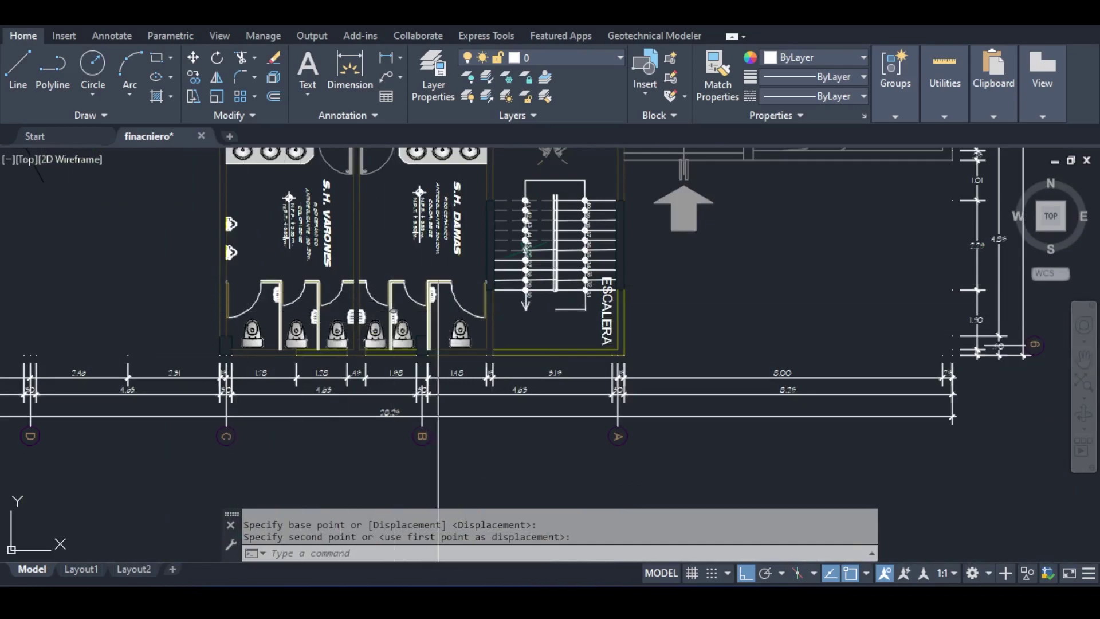
Check the tower and glazed block facades of the ELEVACIÓN 2 copy against the layout of the plan beneath
{"action": "scroll", "coordinate": [453, 294], "scroll_direction": "down", "scroll_amount": 5}
{"action": "middle_click_drag", "start_coordinate": [493, 235], "coordinate": [455, 446]}
{"action": "scroll", "coordinate": [456, 446], "scroll_direction": "down", "scroll_amount": 2}
{"action": "mouse_move", "coordinate": [441, 212]}
{"action": "middle_mouse_down"}
{"action": "mouse_move", "coordinate": [432, 495]}
{"action": "mouse_move", "coordinate": [442, 486]}
{"action": "middle_mouse_up"}
{"action": "scroll", "coordinate": [321, 401], "scroll_direction": "down", "scroll_amount": 3}
{"action": "scroll", "coordinate": [729, 322], "scroll_direction": "up", "scroll_amount": 7}
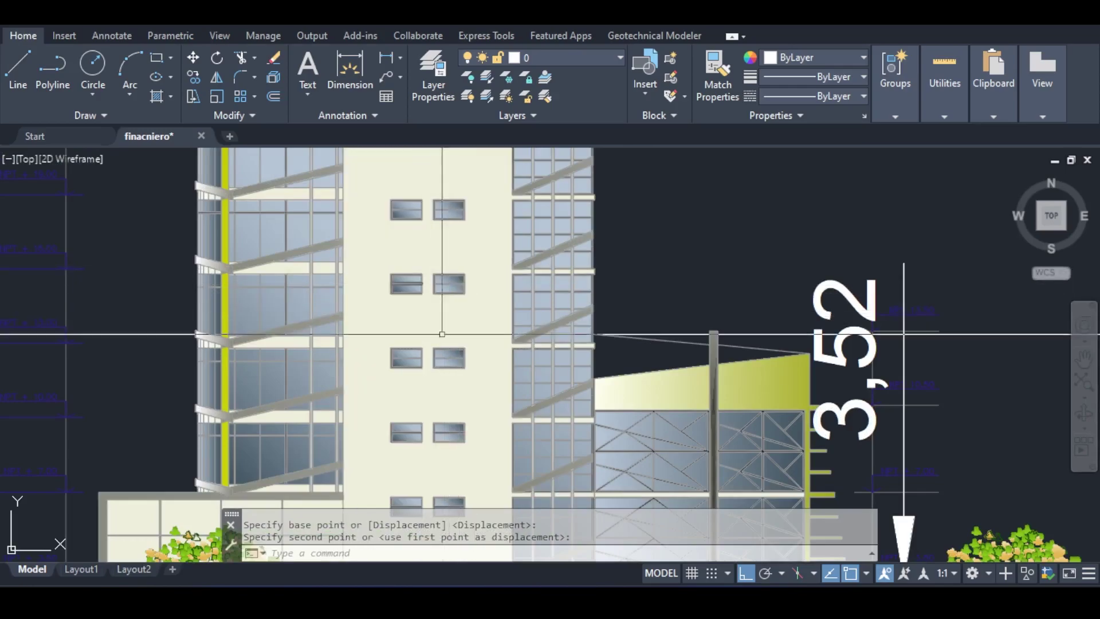
{"action": "scroll", "coordinate": [442, 333], "scroll_direction": "down", "scroll_amount": 5}
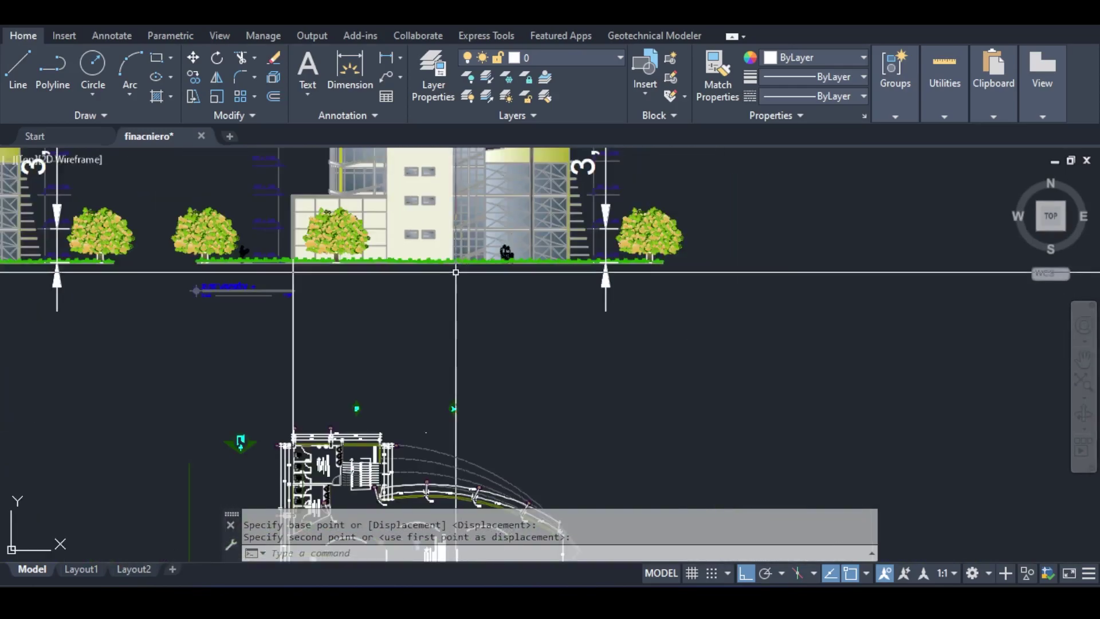
{"action": "scroll", "coordinate": [451, 272], "scroll_direction": "down", "scroll_amount": 3}
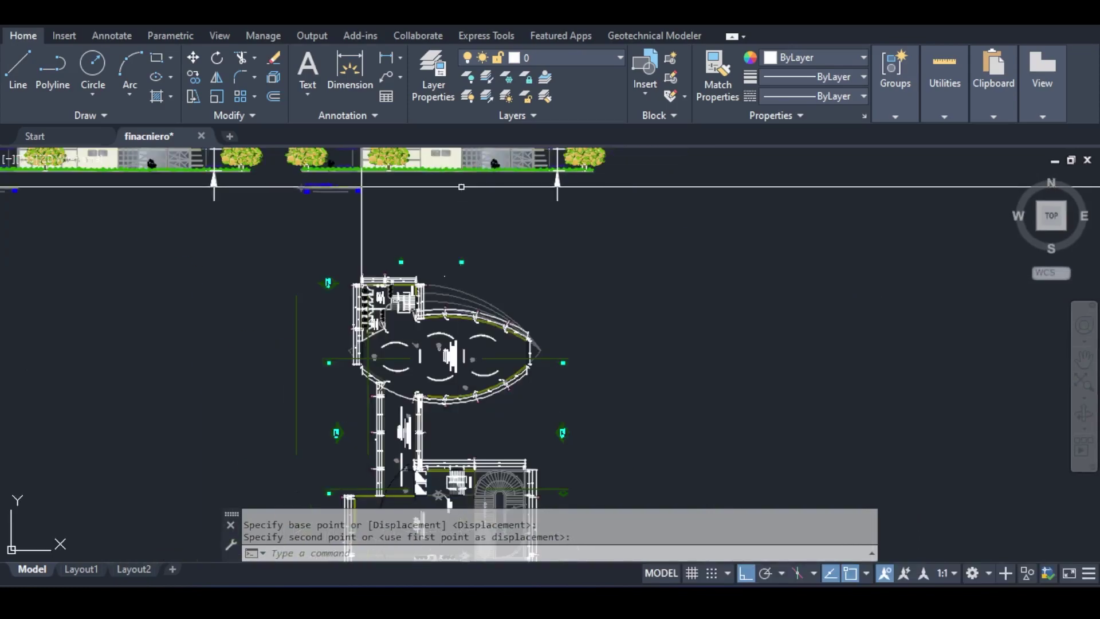
{"action": "middle_click_drag", "start_coordinate": [461, 188], "coordinate": [459, 100]}
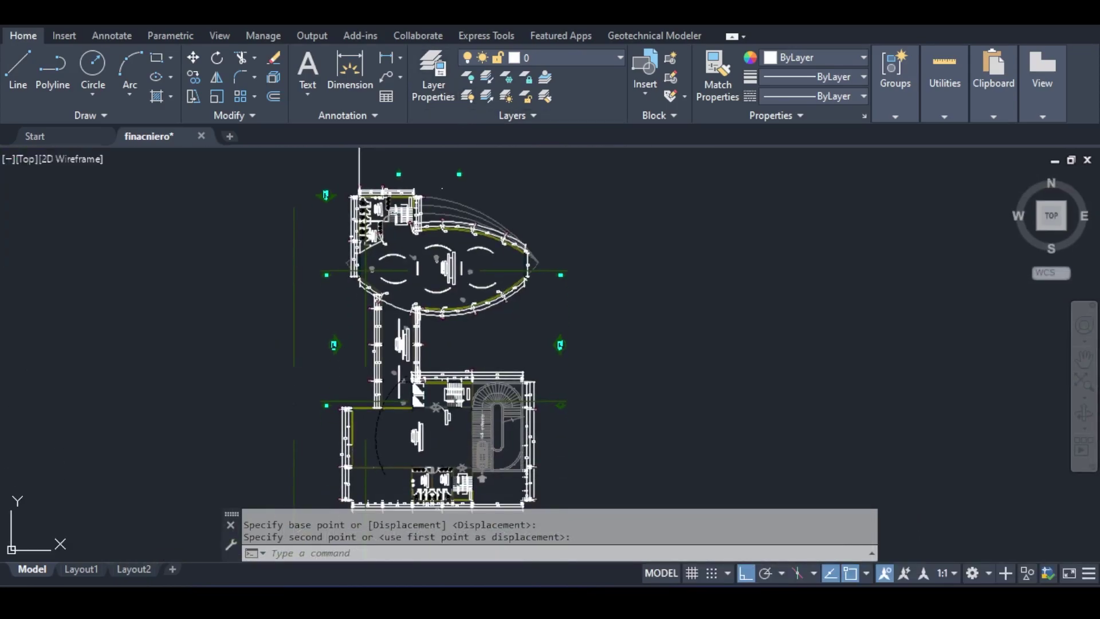
{"action": "middle_click_drag", "start_coordinate": [467, 172], "coordinate": [446, 447]}
{"action": "scroll", "coordinate": [431, 329], "scroll_direction": "up", "scroll_amount": 5}
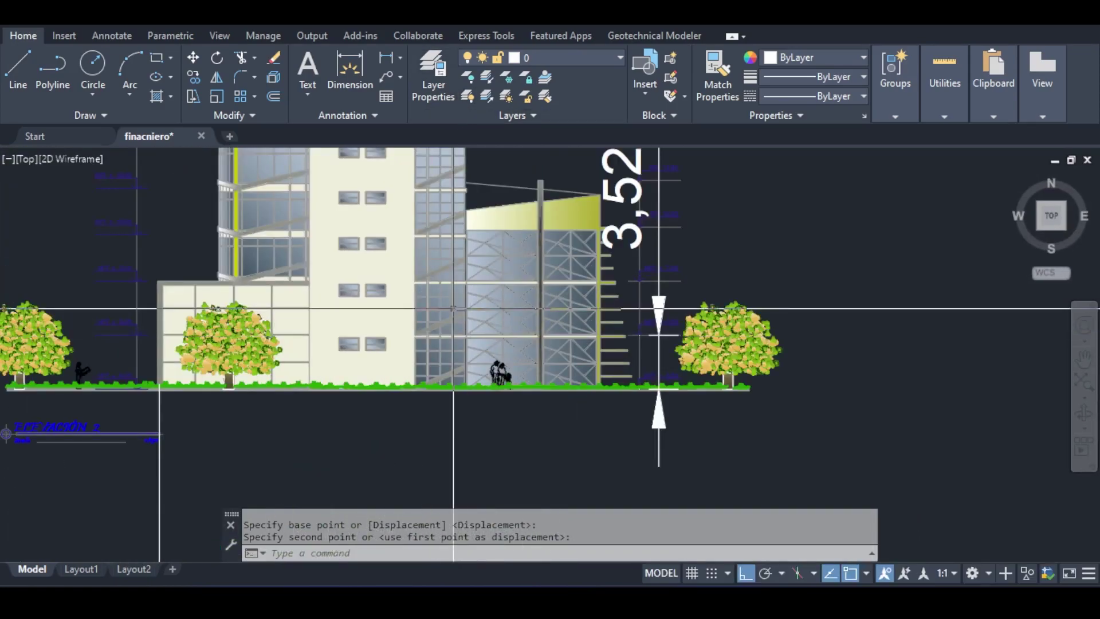
{"action": "scroll", "coordinate": [453, 308], "scroll_direction": "up", "scroll_amount": 5}
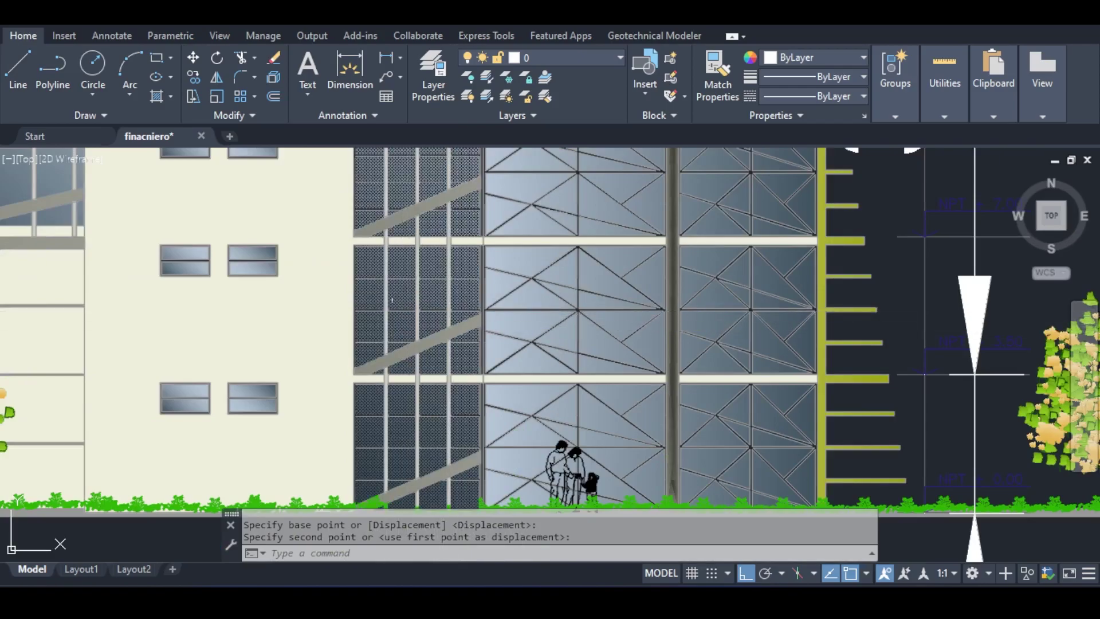
{"action": "scroll", "coordinate": [472, 327], "scroll_direction": "down", "scroll_amount": 5}
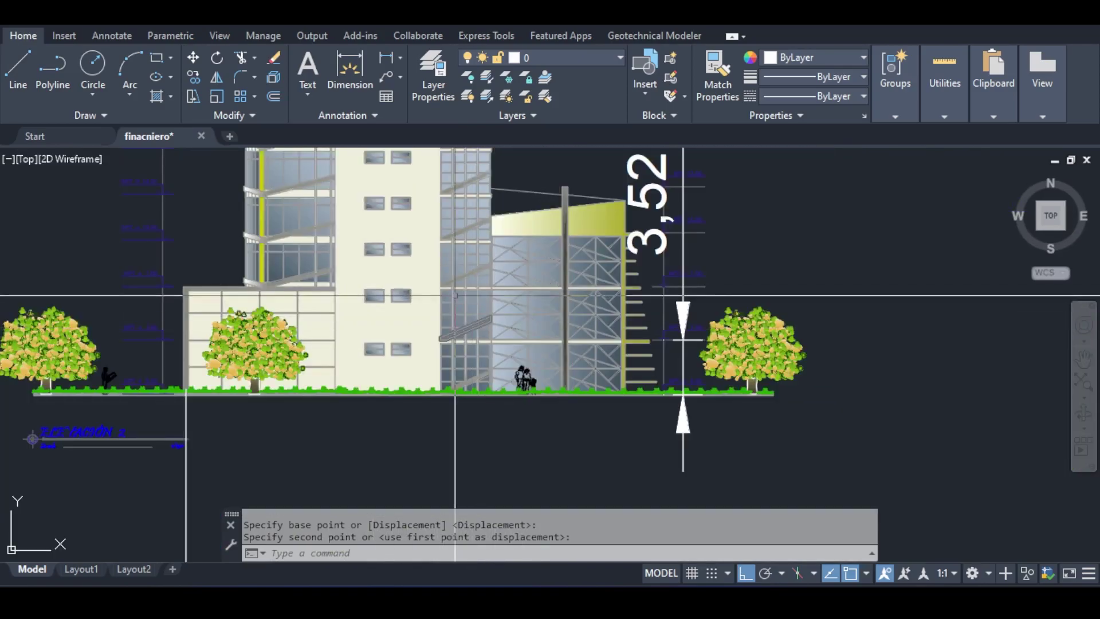
Examine the ramp in the rotated plan and in the framed floor plan with the curved front
{"action": "mouse_move", "coordinate": [545, 425]}
{"action": "middle_mouse_down"}
{"action": "mouse_move", "coordinate": [533, 263]}
{"action": "mouse_move", "coordinate": [500, 255]}
{"action": "mouse_move", "coordinate": [514, 325]}
{"action": "mouse_move", "coordinate": [456, 143]}
{"action": "middle_mouse_up"}
{"action": "scroll", "coordinate": [539, 355], "scroll_direction": "down", "scroll_amount": 2}
{"action": "mouse_move", "coordinate": [477, 198]}
{"action": "middle_mouse_down"}
{"action": "mouse_move", "coordinate": [499, 475]}
{"action": "mouse_move", "coordinate": [532, 473]}
{"action": "middle_mouse_up"}
{"action": "mouse_move", "coordinate": [346, 457]}
{"action": "middle_mouse_down"}
{"action": "mouse_move", "coordinate": [572, 397]}
{"action": "mouse_move", "coordinate": [573, 228]}
{"action": "middle_mouse_up"}
{"action": "scroll", "coordinate": [572, 397], "scroll_direction": "down", "scroll_amount": 2}
{"action": "middle_click_drag", "start_coordinate": [516, 499], "coordinate": [547, 206]}
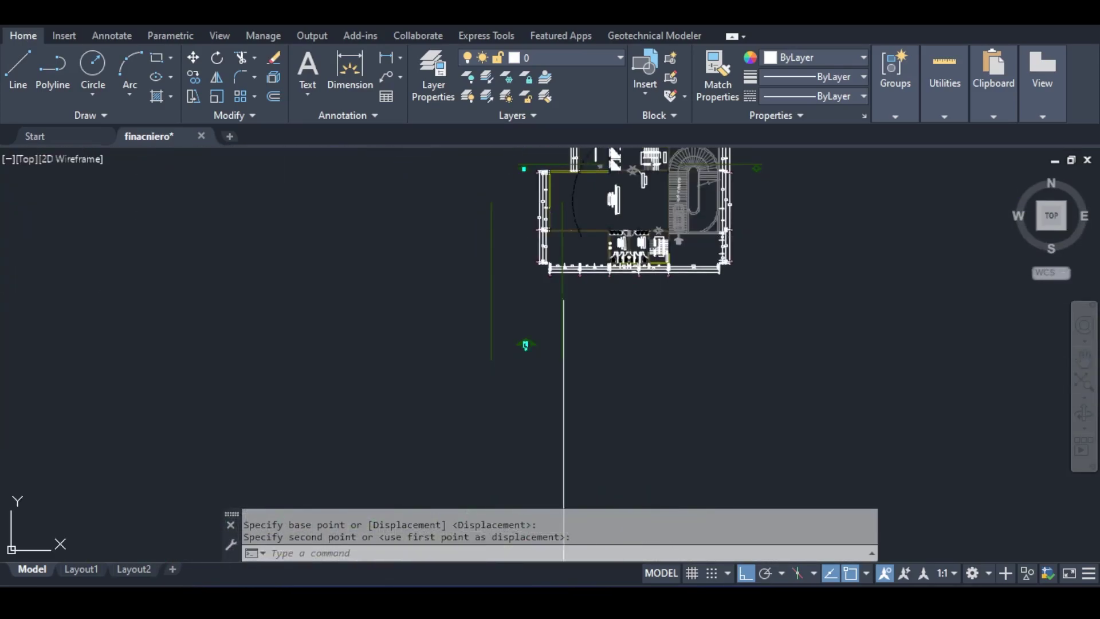
{"action": "scroll", "coordinate": [563, 299], "scroll_direction": "down", "scroll_amount": 4}
{"action": "middle_click_drag", "start_coordinate": [467, 289], "coordinate": [619, 329]}
{"action": "scroll", "coordinate": [224, 345], "scroll_direction": "up", "scroll_amount": 8}
{"action": "middle_click_drag", "start_coordinate": [266, 328], "coordinate": [487, 310]}
{"action": "scroll", "coordinate": [488, 309], "scroll_direction": "down", "scroll_amount": 4}
{"action": "left_click", "coordinate": [627, 224]}
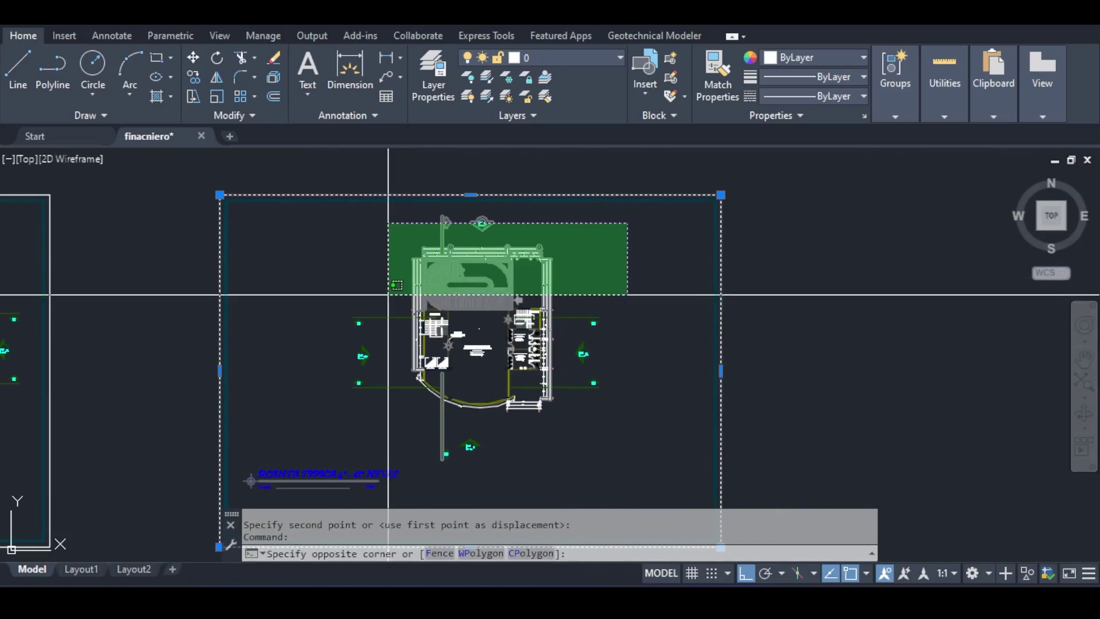
{"action": "key", "text": "Escape"}
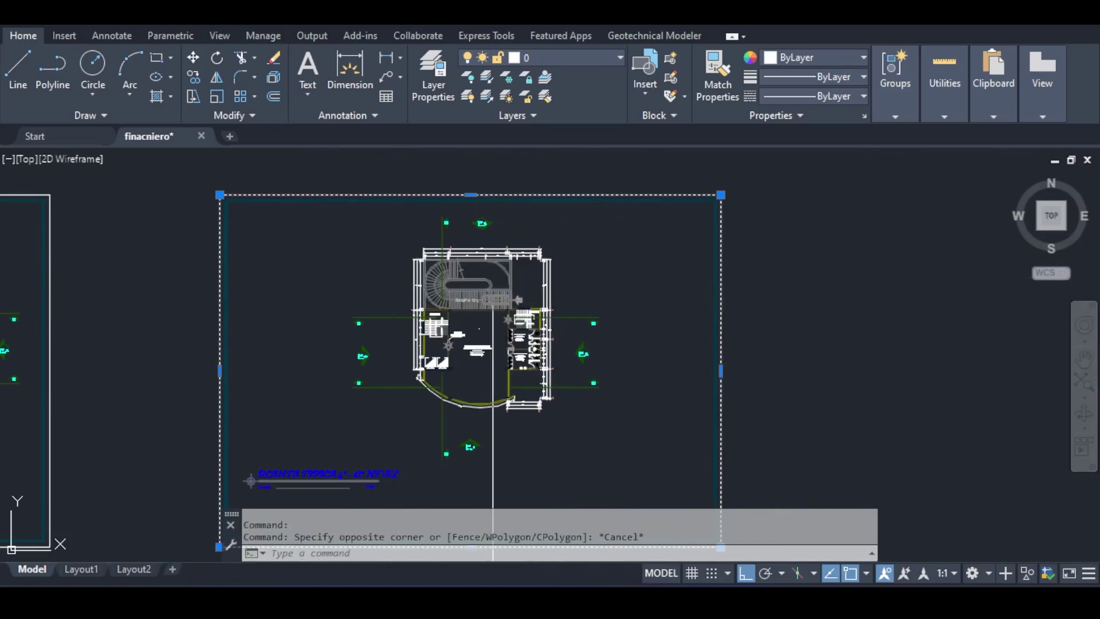
{"action": "scroll", "coordinate": [486, 295], "scroll_direction": "down", "scroll_amount": 5}
Inspect the ground-floor glazing around the human figures in the ELEVACIÓN 2 copy above the rotated plan
{"action": "middle_click_drag", "start_coordinate": [301, 230], "coordinate": [447, 283]}
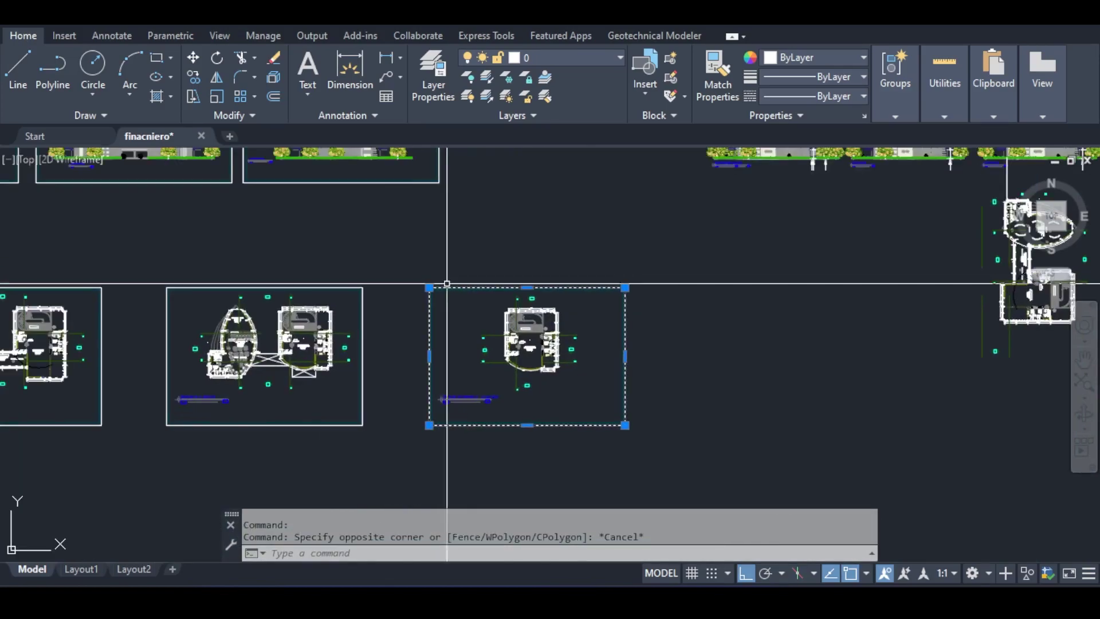
{"action": "middle_click_drag", "start_coordinate": [598, 283], "coordinate": [356, 277]}
{"action": "middle_click_drag", "start_coordinate": [555, 233], "coordinate": [398, 285]}
{"action": "scroll", "coordinate": [583, 230], "scroll_direction": "up", "scroll_amount": 10}
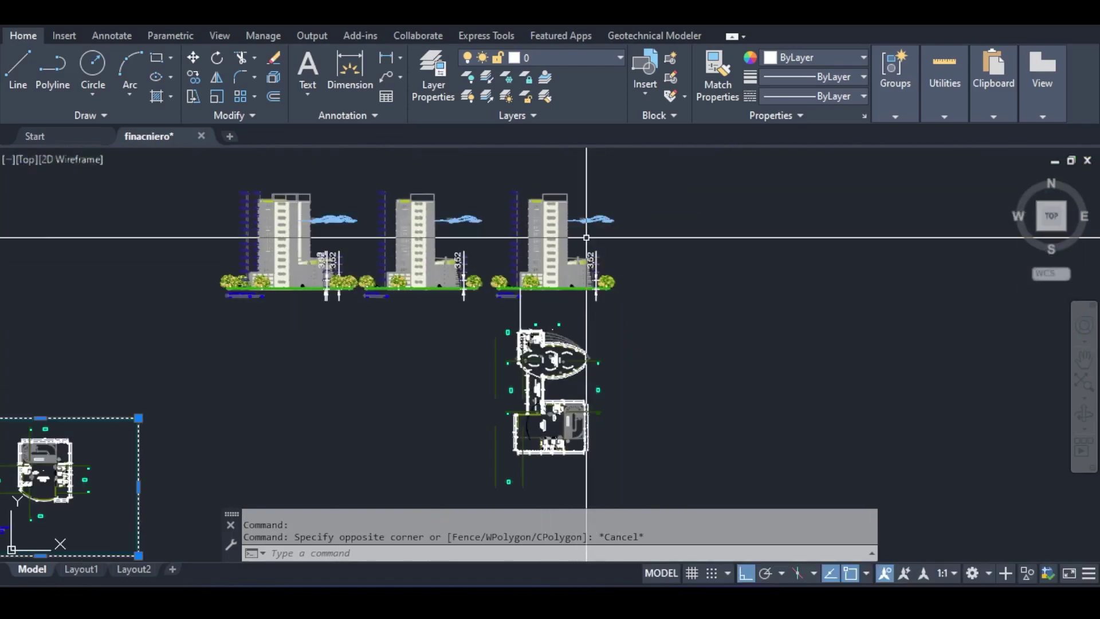
{"action": "scroll", "coordinate": [473, 346], "scroll_direction": "up", "scroll_amount": 5}
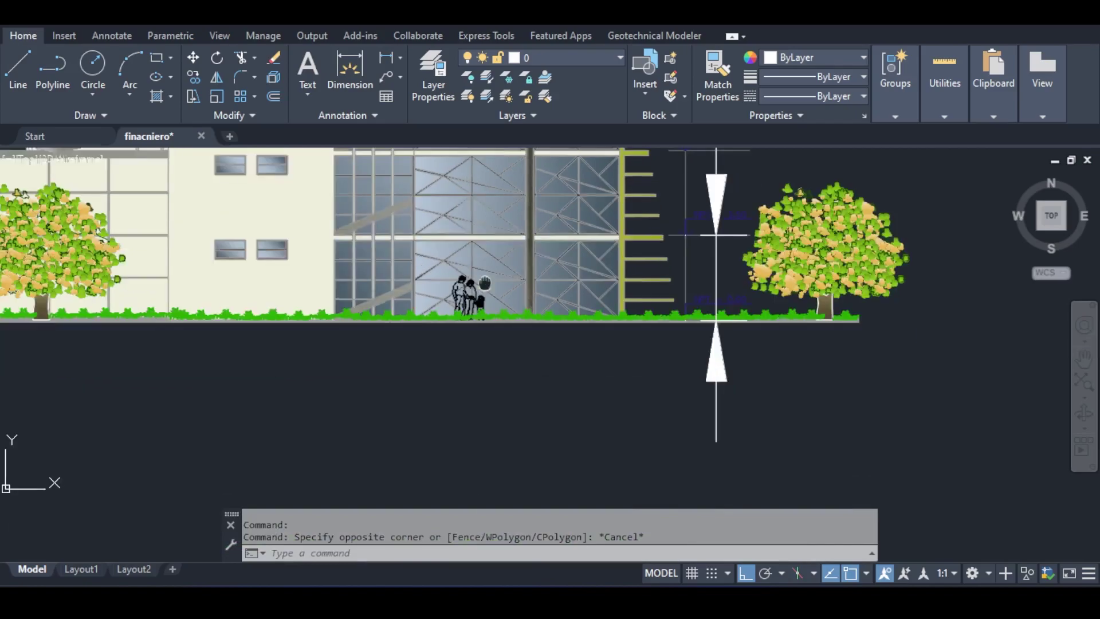
{"action": "scroll", "coordinate": [416, 312], "scroll_direction": "down", "scroll_amount": 3}
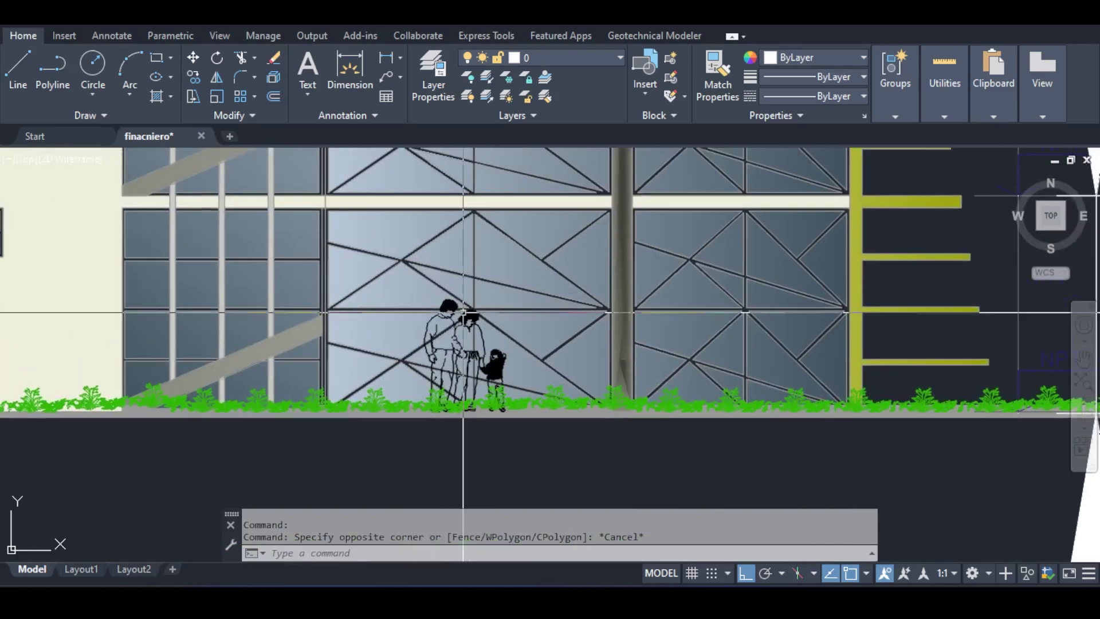
{"action": "scroll", "coordinate": [495, 316], "scroll_direction": "down", "scroll_amount": 2}
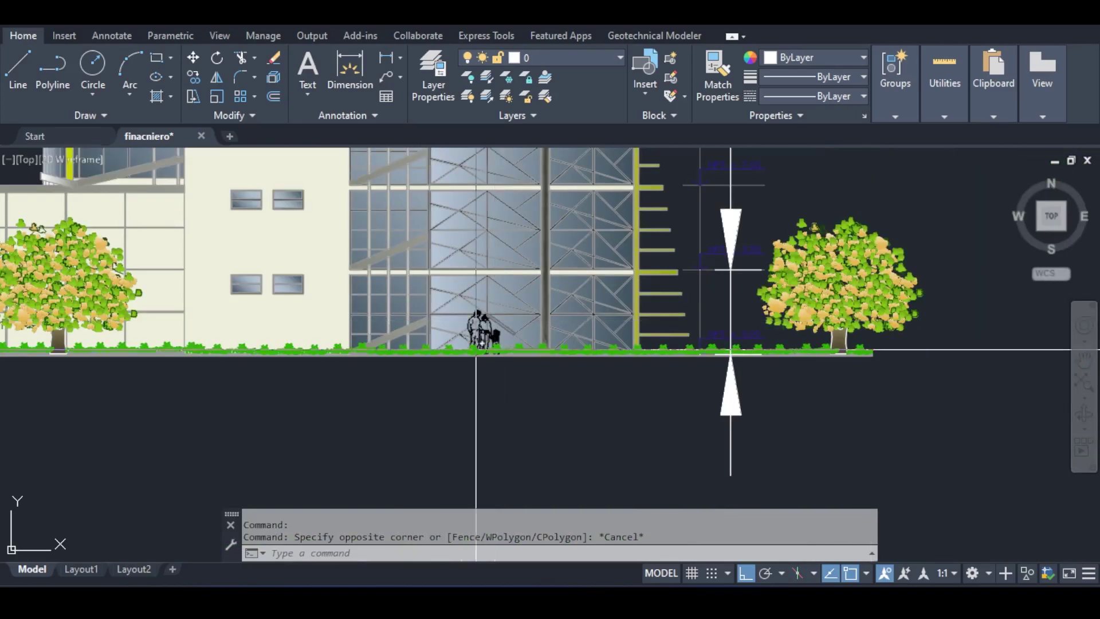
Draw two vertical lines below the ground line under the glazed block and join their lower ends with a horizontal line
{"action": "middle_click_drag", "start_coordinate": [439, 314], "coordinate": [428, 217]}
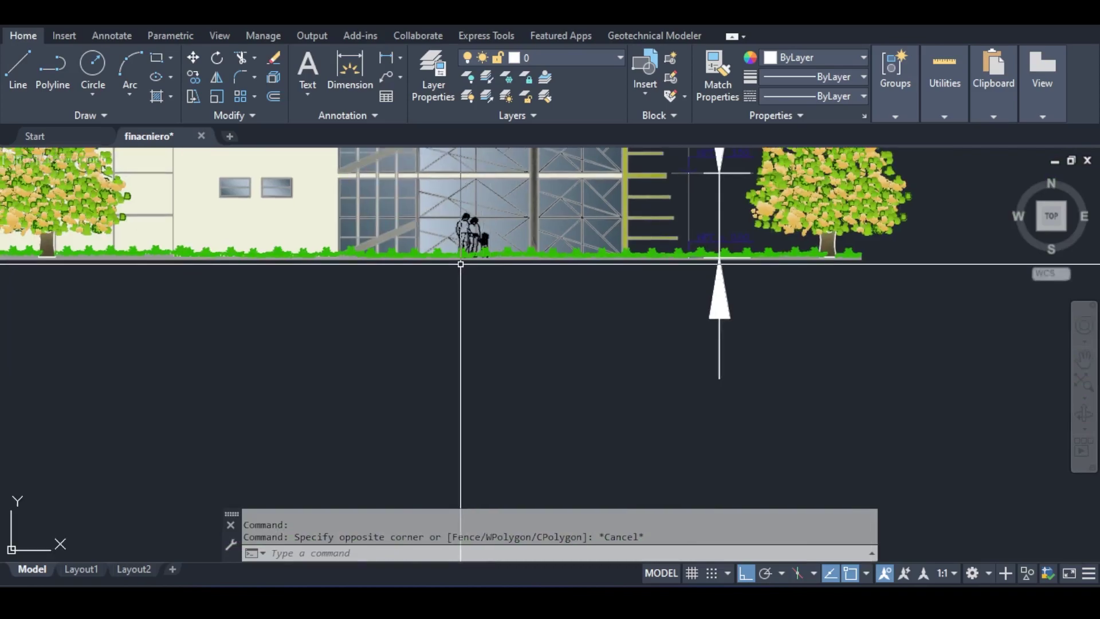
{"action": "left_click", "coordinate": [18, 75]}
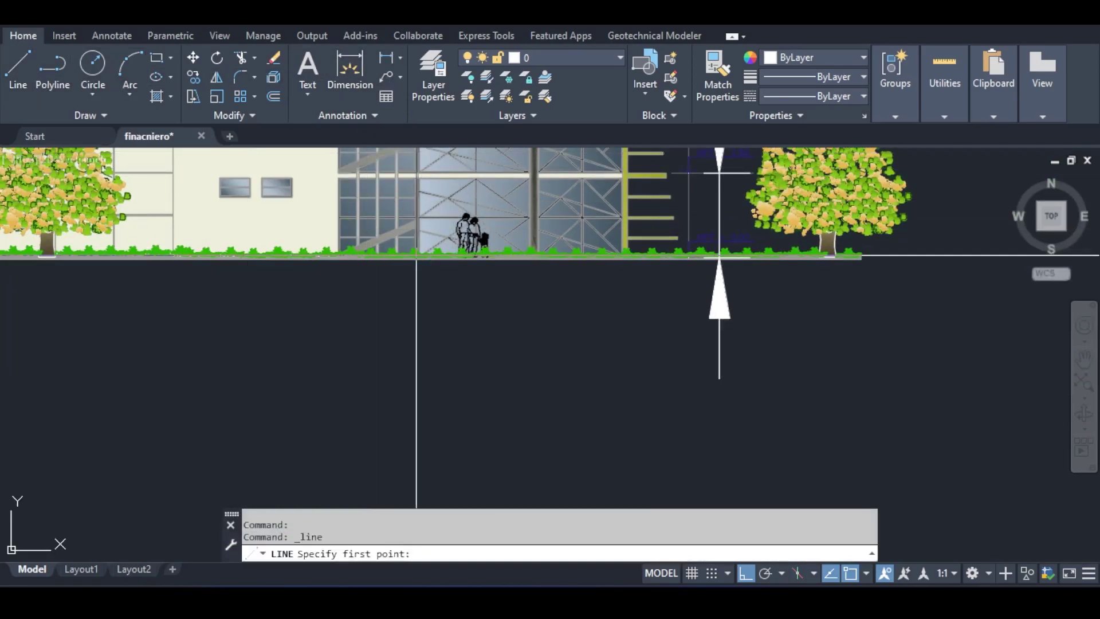
{"action": "left_click", "coordinate": [415, 332]}
{"action": "key", "text": "Return"}
{"action": "key", "text": "Return"}
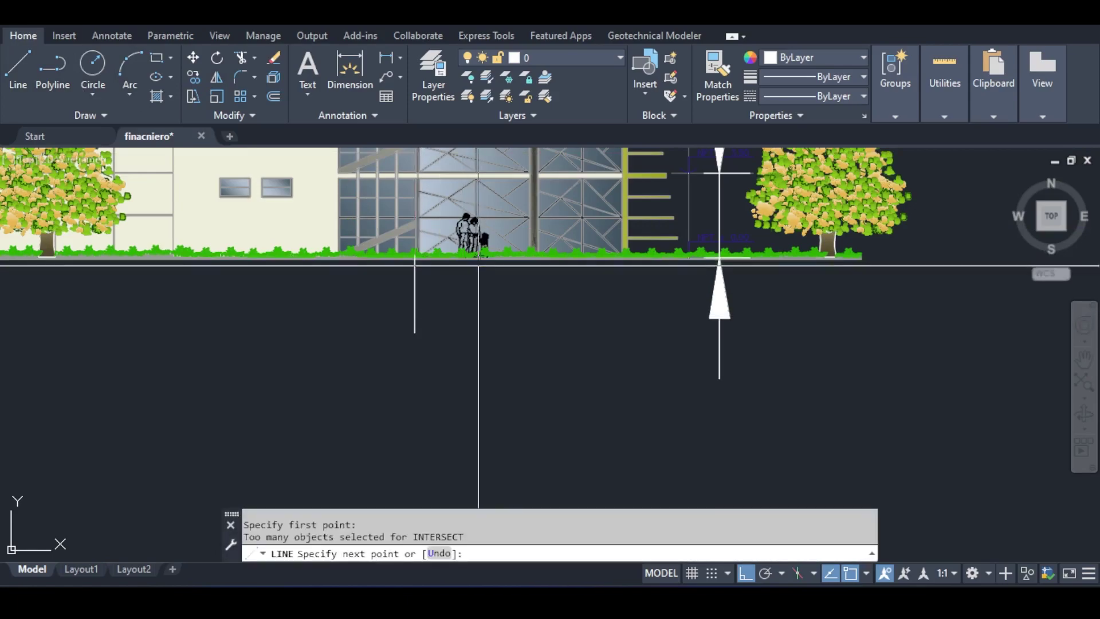
{"action": "key", "text": "Return"}
{"action": "key", "text": "Return"}
{"action": "left_click", "coordinate": [478, 333]}
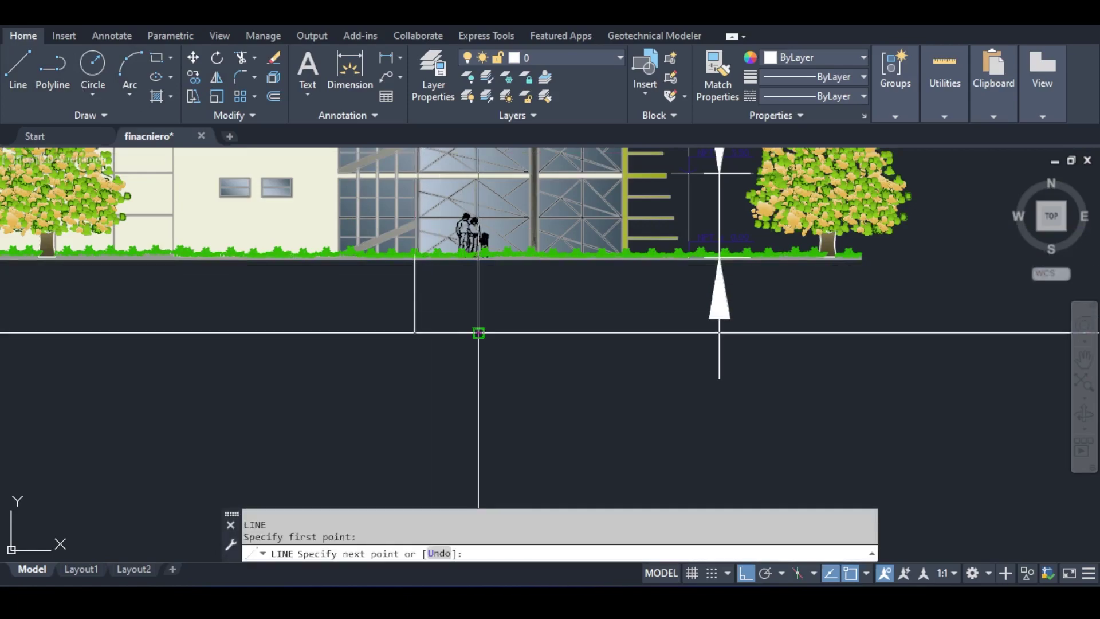
{"action": "left_click", "coordinate": [415, 332]}
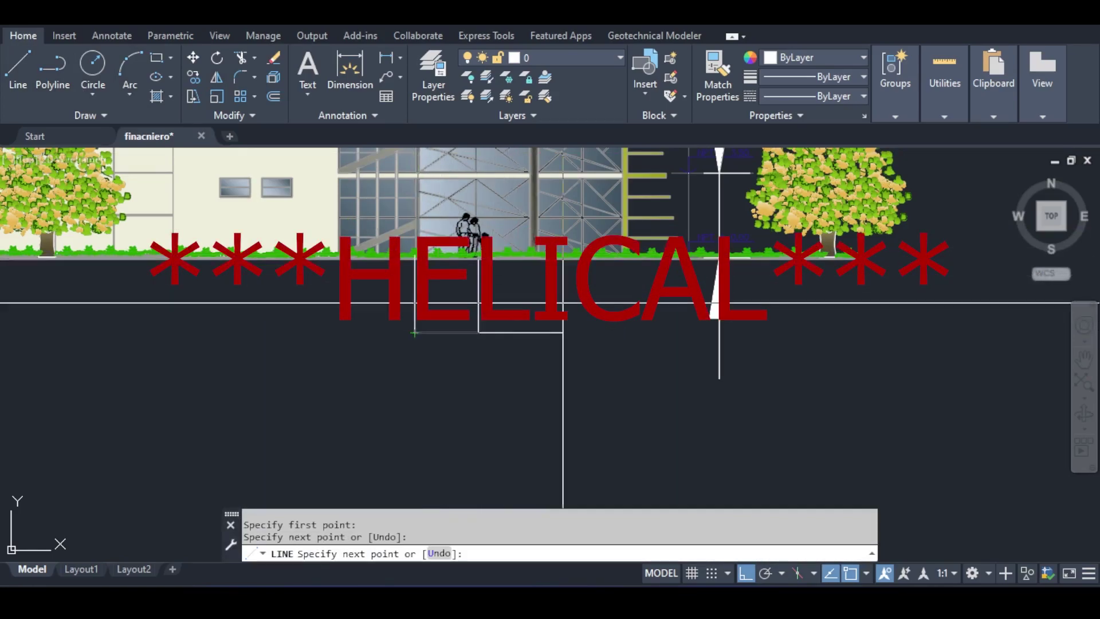
{"action": "key", "text": "Return"}
{"action": "key", "text": "Return"}
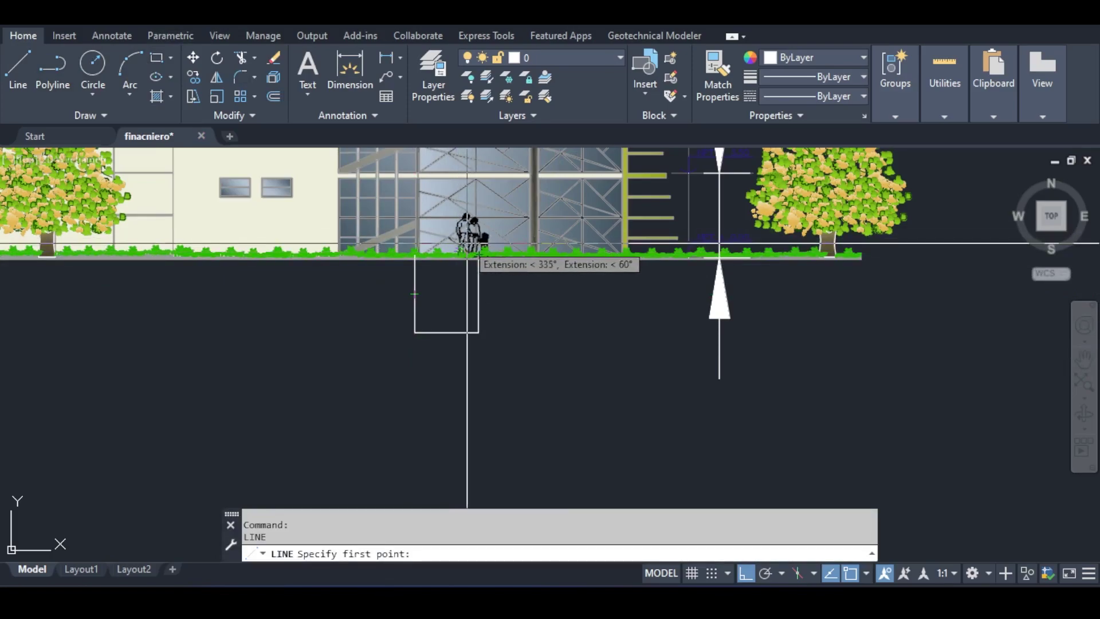
Examine the RAMPA 12% layout in the framed floor plan with the curved front, ending the pending line without a segment
{"action": "scroll", "coordinate": [467, 256], "scroll_direction": "down", "scroll_amount": 5}
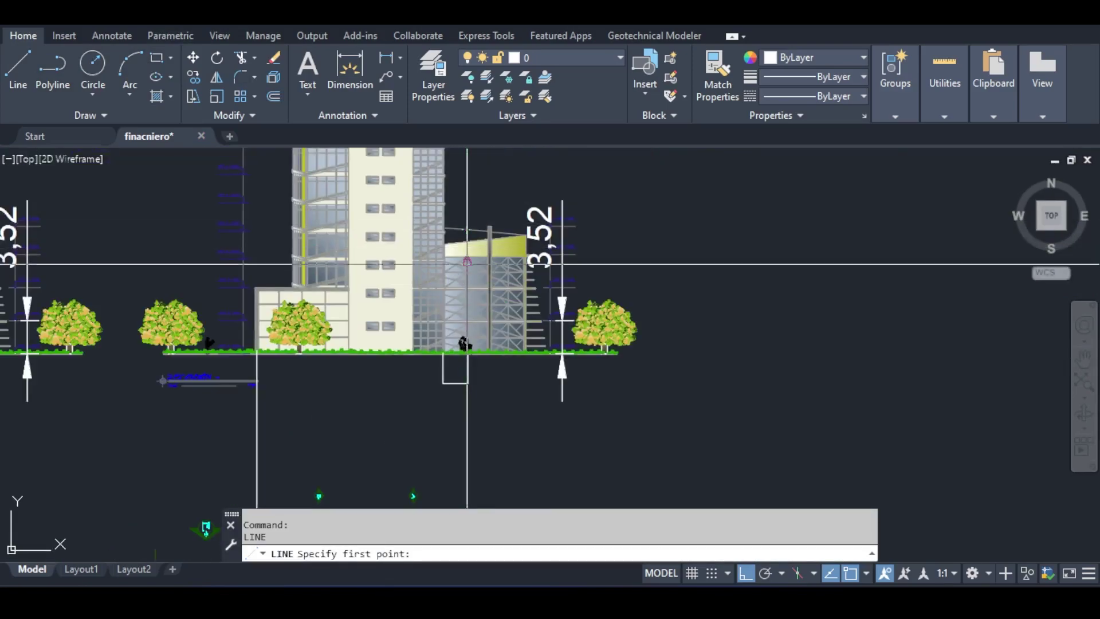
{"action": "scroll", "coordinate": [484, 341], "scroll_direction": "down", "scroll_amount": 4}
{"action": "middle_click_drag", "start_coordinate": [465, 462], "coordinate": [480, 342]}
{"action": "left_click", "coordinate": [401, 424]}
{"action": "middle_click_drag", "start_coordinate": [401, 424], "coordinate": [640, 164]}
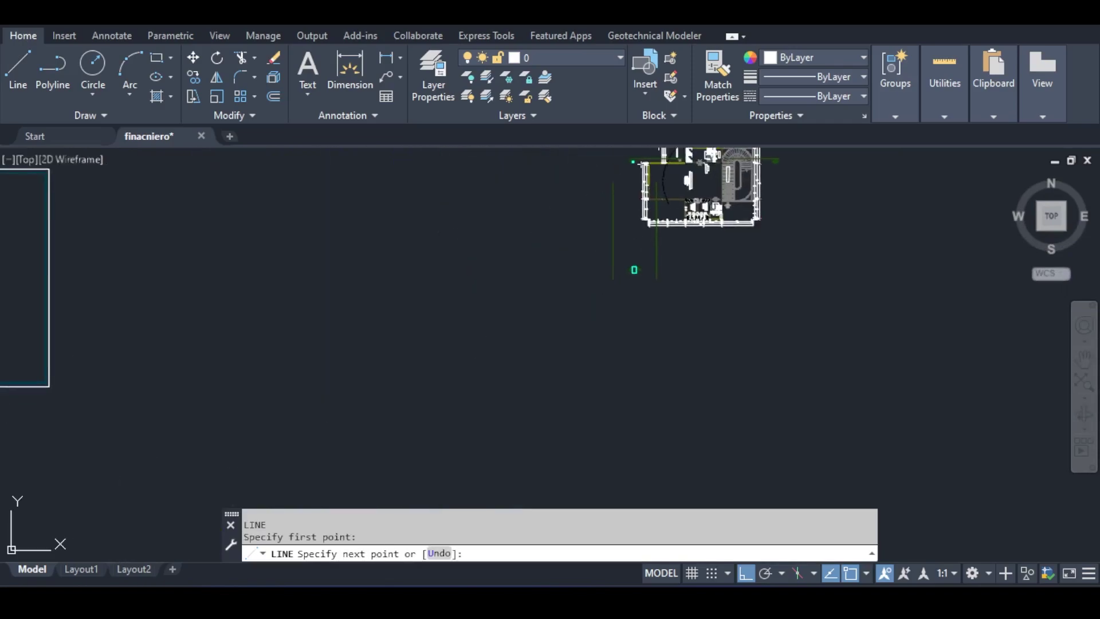
{"action": "mouse_move", "coordinate": [510, 345]}
{"action": "middle_mouse_down"}
{"action": "mouse_move", "coordinate": [643, 379]}
{"action": "mouse_move", "coordinate": [1060, 420]}
{"action": "middle_mouse_up"}
{"action": "scroll", "coordinate": [505, 300], "scroll_direction": "up", "scroll_amount": 4}
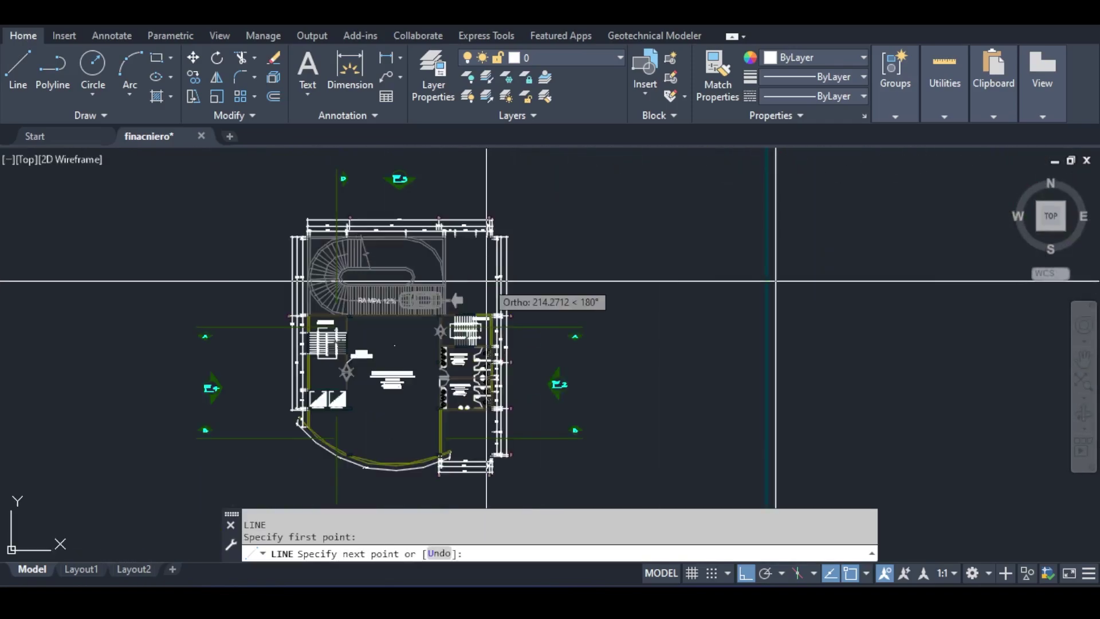
{"action": "scroll", "coordinate": [486, 281], "scroll_direction": "up", "scroll_amount": 2}
{"action": "key", "text": "Return"}
{"action": "scroll", "coordinate": [485, 258], "scroll_direction": "down", "scroll_amount": 6}
{"action": "middle_click_drag", "start_coordinate": [398, 366], "coordinate": [467, 242]}
{"action": "scroll", "coordinate": [462, 245], "scroll_direction": "up", "scroll_amount": 2}
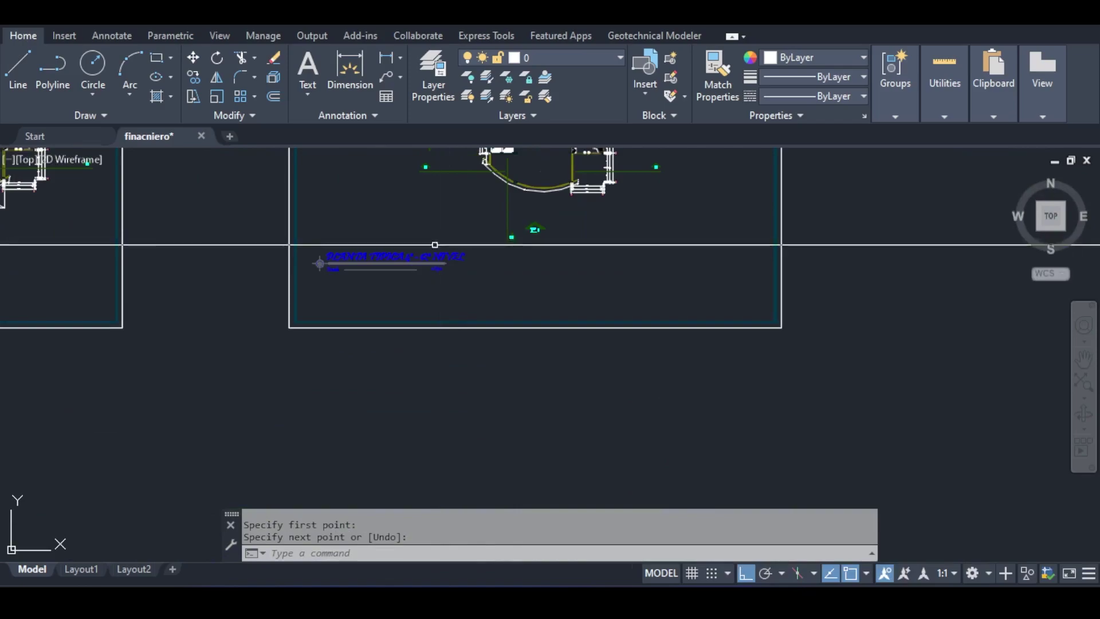
Examine the RAMPA 12% layout and the ÁREA FINANCIERA note in the framed floor plan with the curved front
{"action": "scroll", "coordinate": [429, 247], "scroll_direction": "up", "scroll_amount": 2}
{"action": "scroll", "coordinate": [475, 197], "scroll_direction": "down", "scroll_amount": 5}
{"action": "scroll", "coordinate": [447, 238], "scroll_direction": "up", "scroll_amount": 5}
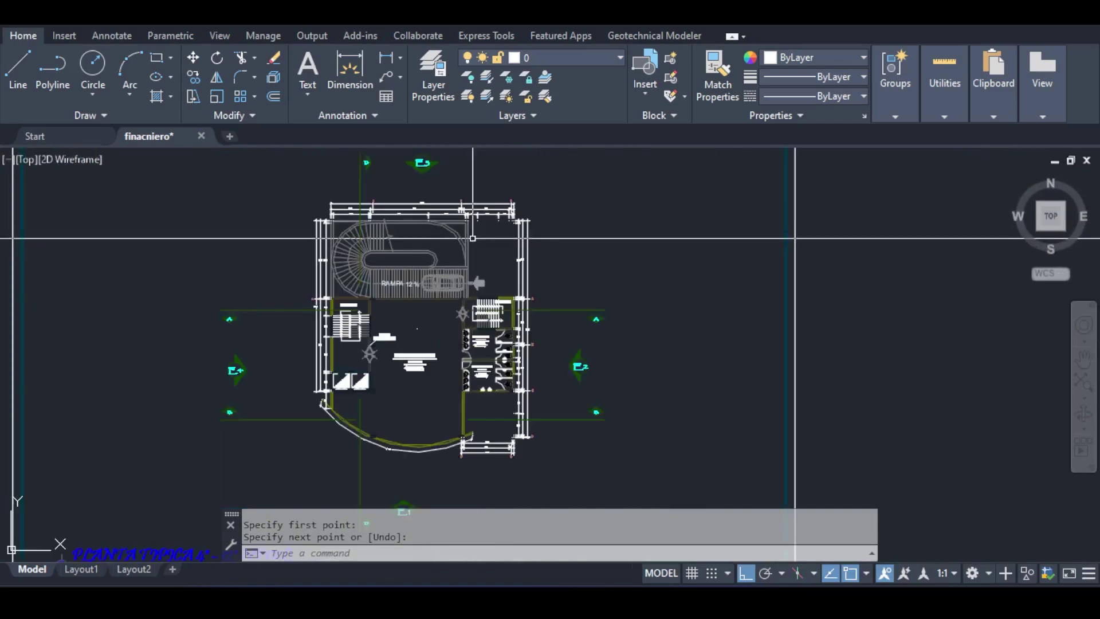
{"action": "scroll", "coordinate": [474, 241], "scroll_direction": "up", "scroll_amount": 2}
{"action": "scroll", "coordinate": [475, 250], "scroll_direction": "up", "scroll_amount": 3}
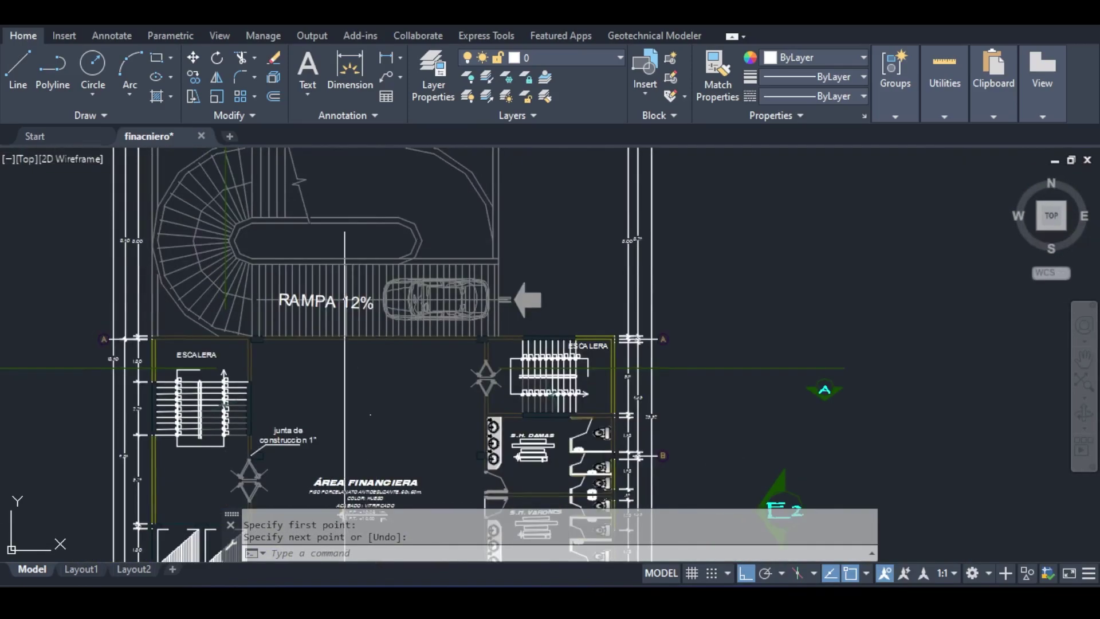
{"action": "middle_click_drag", "start_coordinate": [431, 237], "coordinate": [407, 237]}
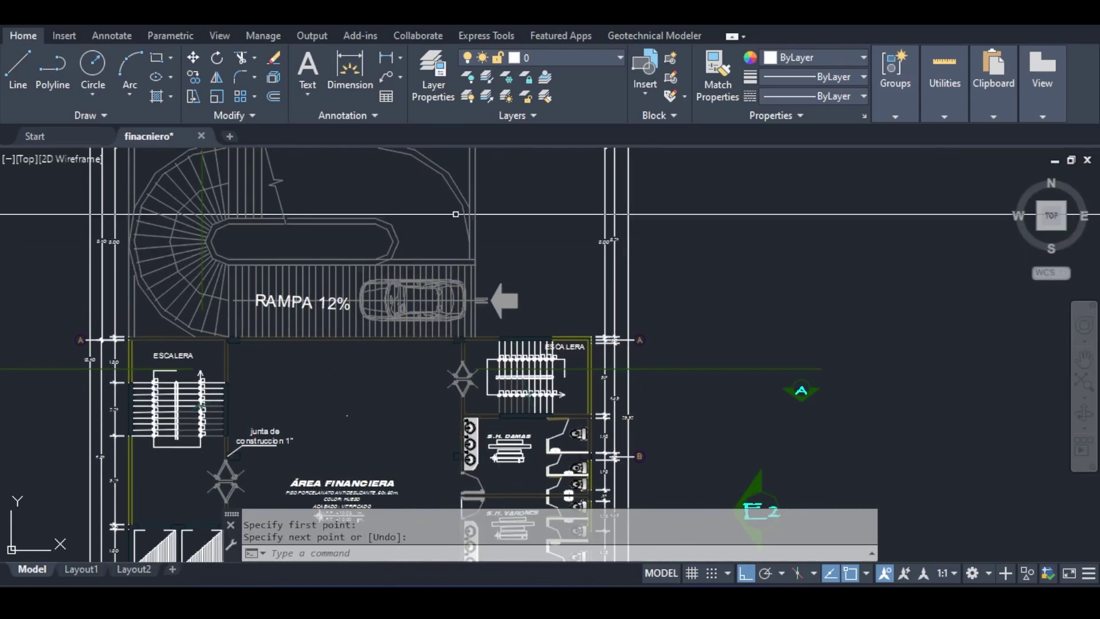
{"action": "middle_click_drag", "start_coordinate": [524, 262], "coordinate": [531, 144]}
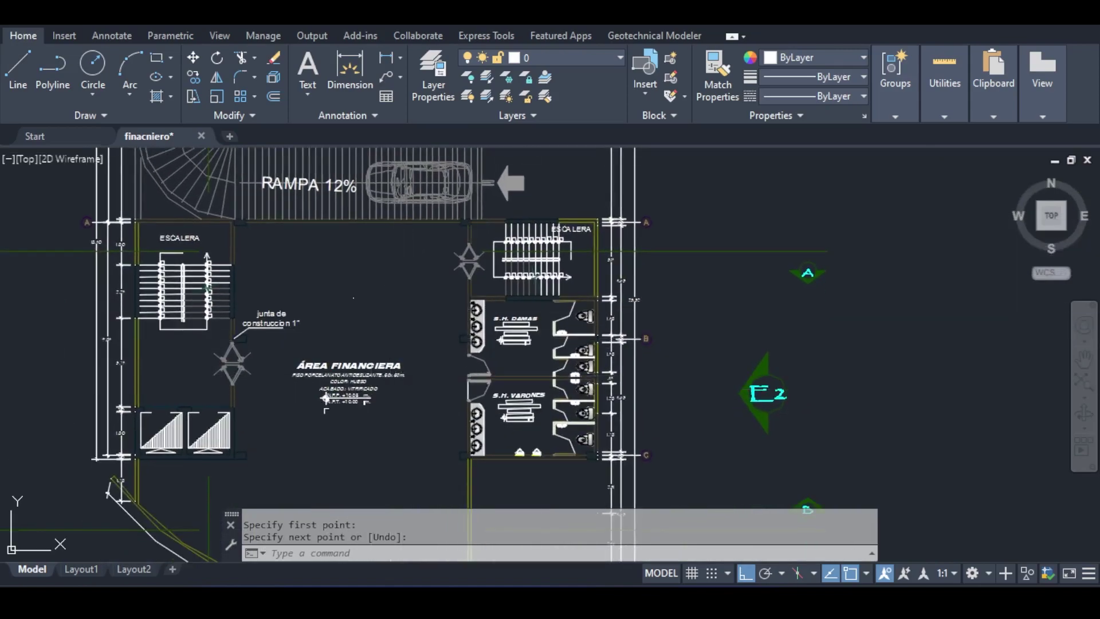
{"action": "scroll", "coordinate": [347, 398], "scroll_direction": "up", "scroll_amount": 8}
{"action": "scroll", "coordinate": [449, 355], "scroll_direction": "down", "scroll_amount": 4}
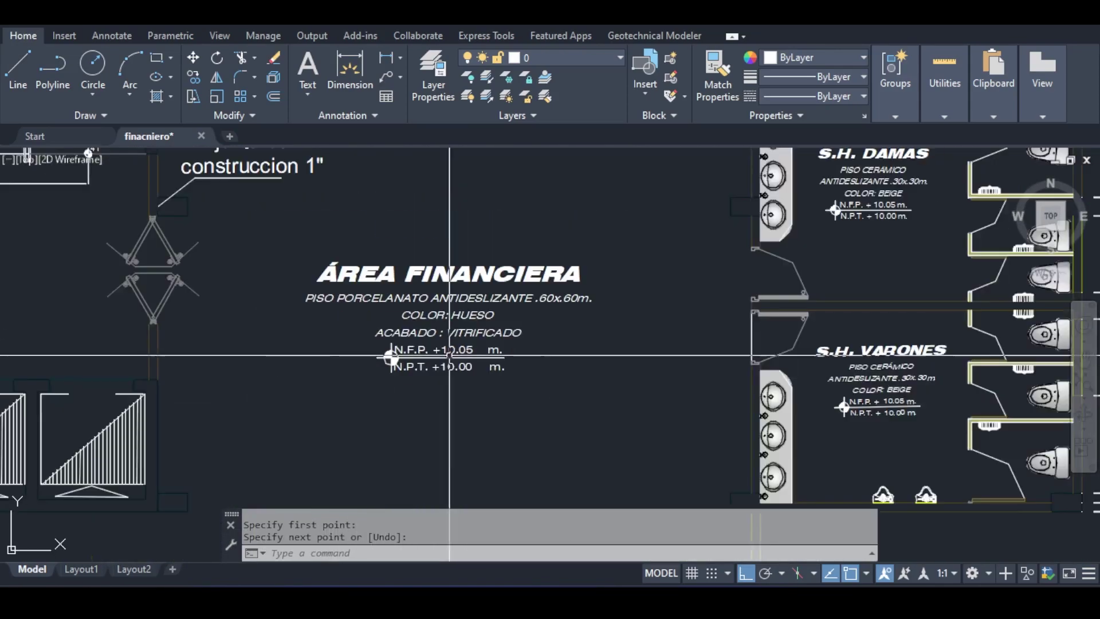
Check the N.F.P. and N.P.T. level marks beneath the ÁREA FINANCIERA note in relation to the ramp above the room
{"action": "middle_click_drag", "start_coordinate": [547, 285], "coordinate": [449, 447]}
{"action": "middle_click_drag", "start_coordinate": [532, 250], "coordinate": [449, 437]}
{"action": "scroll", "coordinate": [449, 343], "scroll_direction": "down", "scroll_amount": 4}
{"action": "scroll", "coordinate": [449, 243], "scroll_direction": "up", "scroll_amount": 4}
{"action": "mouse_move", "coordinate": [505, 239]}
{"action": "middle_mouse_down"}
{"action": "mouse_move", "coordinate": [489, 285]}
{"action": "mouse_move", "coordinate": [498, 369]}
{"action": "mouse_move", "coordinate": [514, 240]}
{"action": "mouse_move", "coordinate": [536, 268]}
{"action": "mouse_move", "coordinate": [528, 199]}
{"action": "middle_mouse_up"}
{"action": "scroll", "coordinate": [499, 370], "scroll_direction": "down", "scroll_amount": 4}
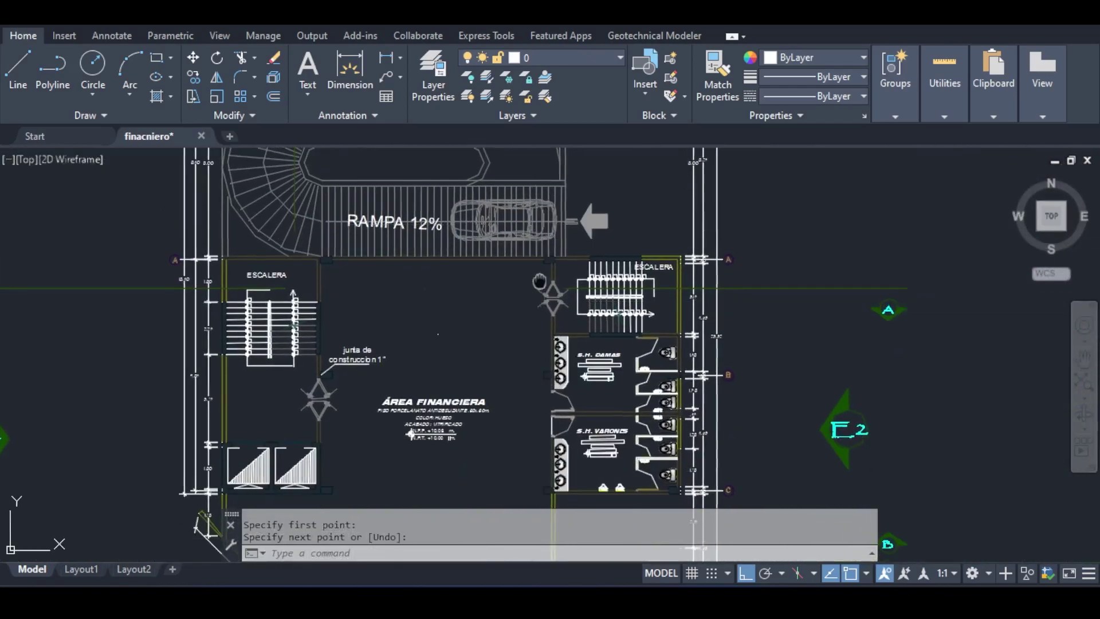
{"action": "middle_click_drag", "start_coordinate": [540, 280], "coordinate": [547, 198]}
{"action": "scroll", "coordinate": [422, 410], "scroll_direction": "up", "scroll_amount": 6}
{"action": "middle_click_drag", "start_coordinate": [471, 349], "coordinate": [449, 440]}
{"action": "left_click", "coordinate": [487, 366]}
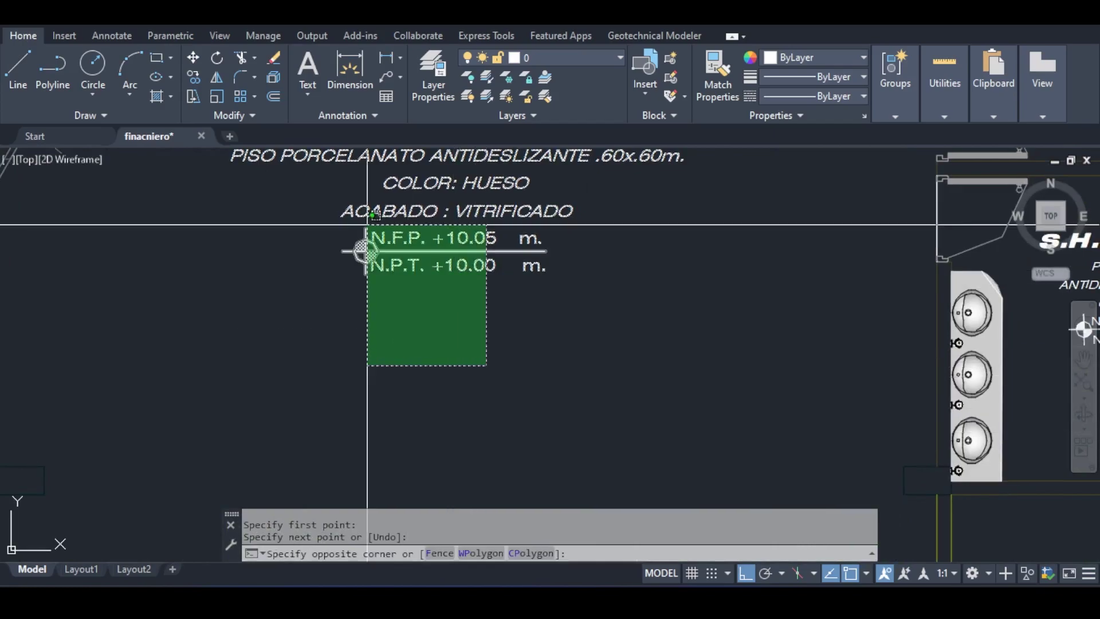
{"action": "left_click", "coordinate": [367, 226]}
{"action": "scroll", "coordinate": [535, 243], "scroll_direction": "down", "scroll_amount": 5}
{"action": "mouse_move", "coordinate": [534, 242]}
{"action": "middle_mouse_down"}
{"action": "mouse_move", "coordinate": [449, 429]}
{"action": "mouse_move", "coordinate": [480, 465]}
{"action": "middle_mouse_up"}
{"action": "middle_click_drag", "start_coordinate": [502, 294], "coordinate": [464, 421]}
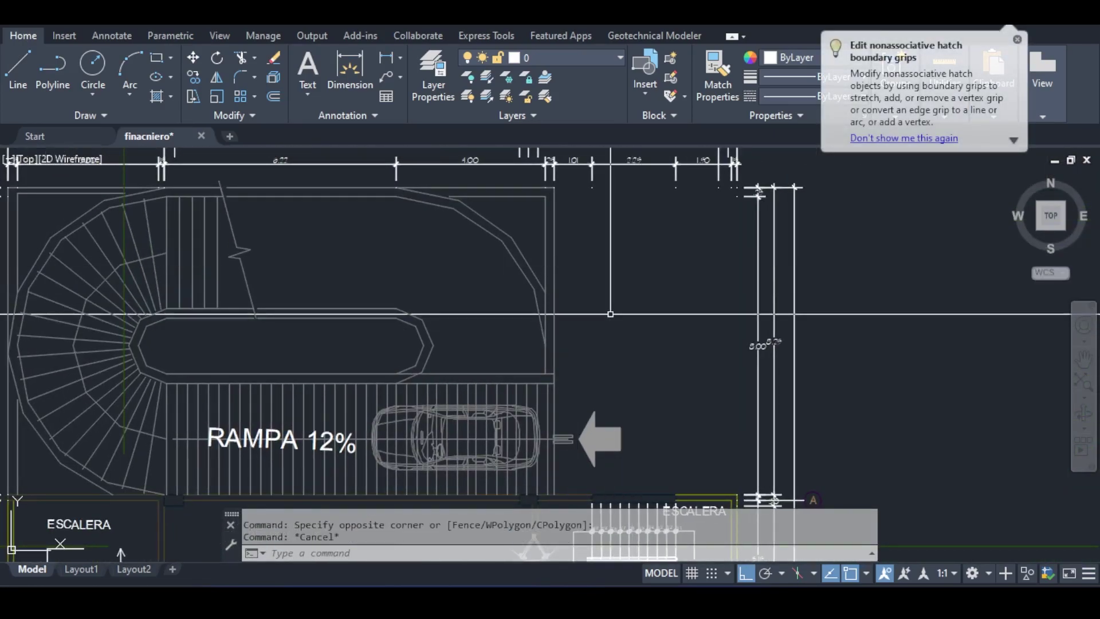
Review the framed floor plans and elevations across the drawing set, back to the parking plan at the start of the row
{"action": "scroll", "coordinate": [610, 314], "scroll_direction": "down", "scroll_amount": 10}
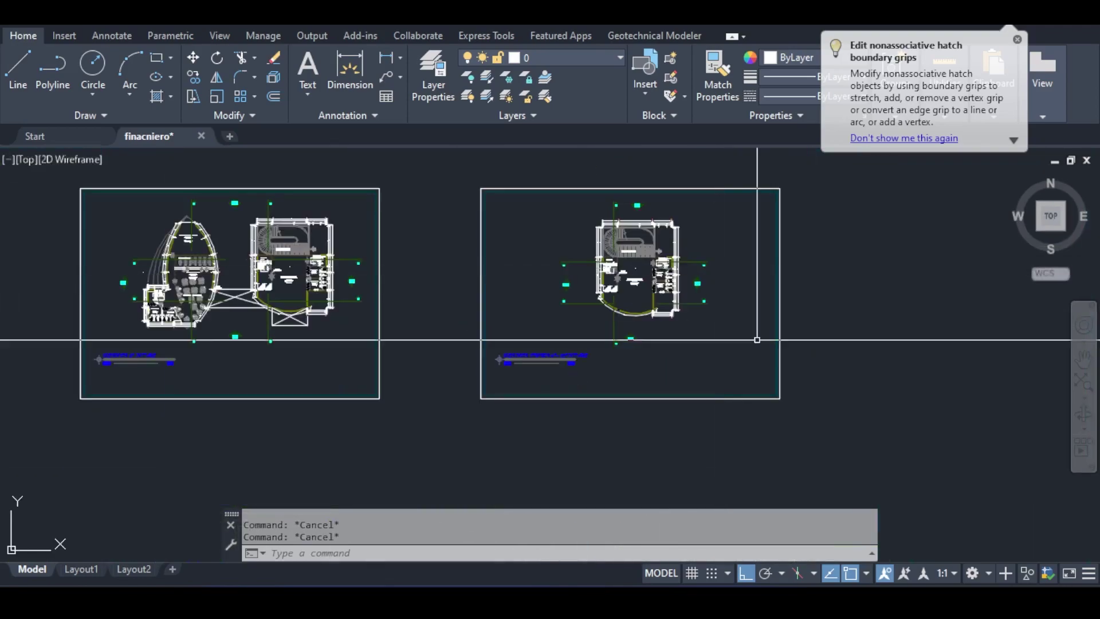
{"action": "middle_click_drag", "start_coordinate": [754, 337], "coordinate": [723, 297]}
{"action": "scroll", "coordinate": [723, 296], "scroll_direction": "down", "scroll_amount": 4}
{"action": "middle_click_drag", "start_coordinate": [562, 327], "coordinate": [690, 324]}
{"action": "middle_click_drag", "start_coordinate": [561, 358], "coordinate": [352, 461]}
{"action": "middle_click_drag", "start_coordinate": [697, 295], "coordinate": [555, 364]}
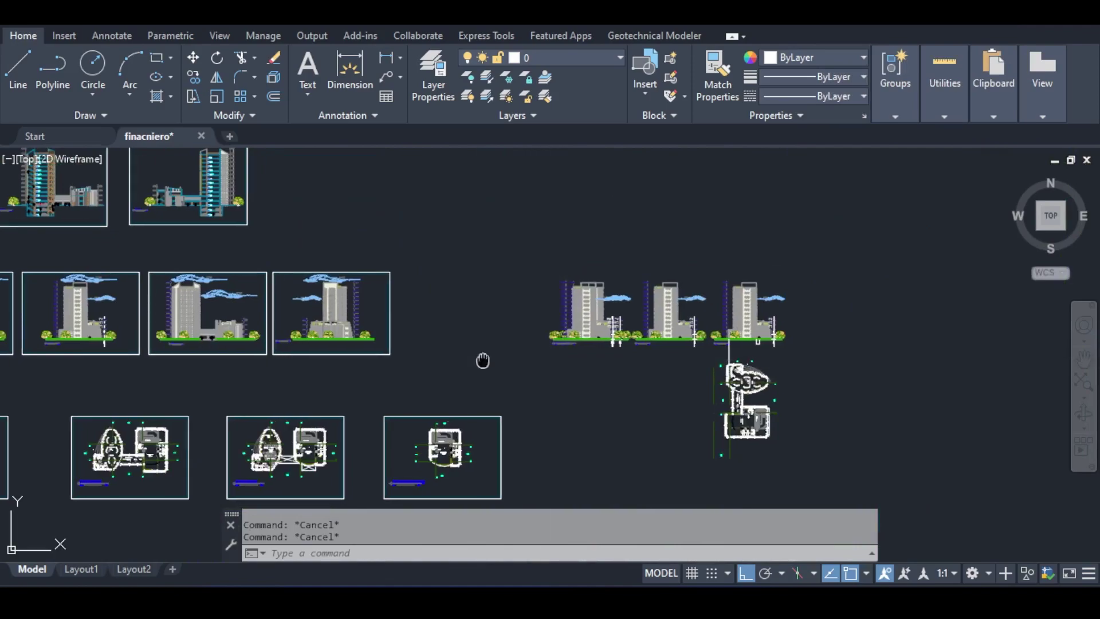
{"action": "middle_click_drag", "start_coordinate": [483, 360], "coordinate": [923, 378]}
{"action": "middle_click_drag", "start_coordinate": [763, 405], "coordinate": [799, 330]}
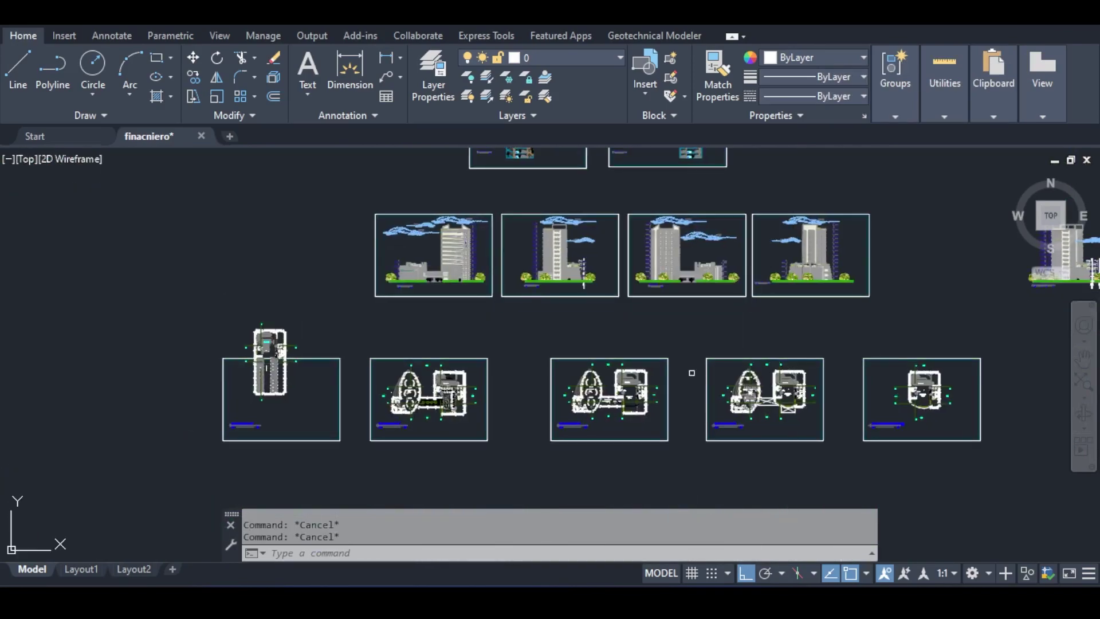
Copy the whole parking plan onto the neighbouring framed floor plan, matching the upper-right corners of the ramp building
{"action": "scroll", "coordinate": [277, 375], "scroll_direction": "up", "scroll_amount": 5}
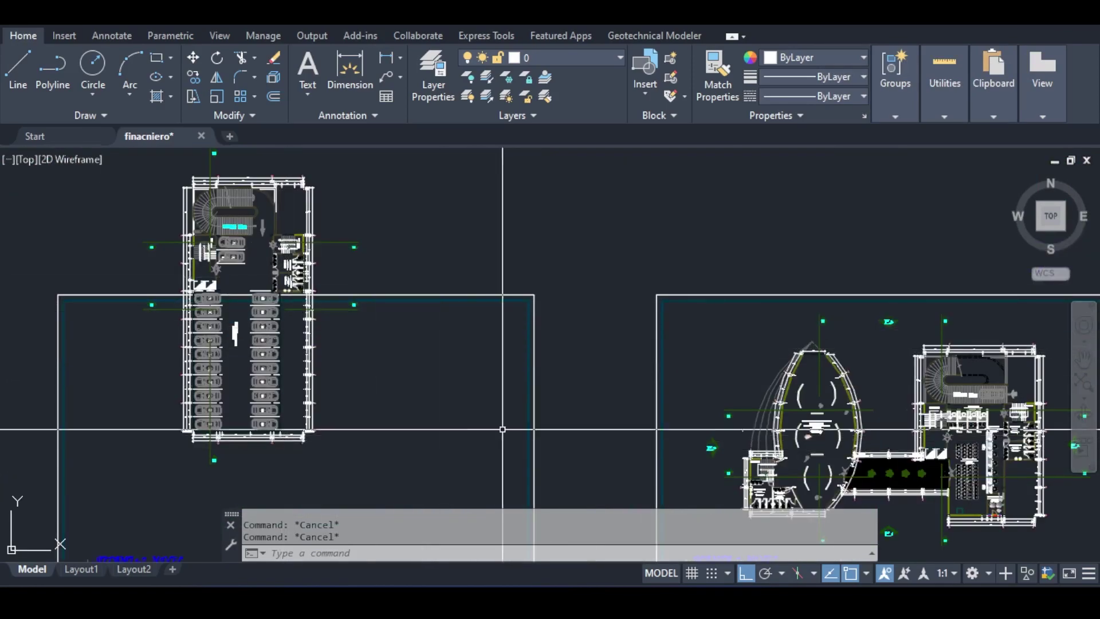
{"action": "middle_click_drag", "start_coordinate": [503, 429], "coordinate": [260, 341]}
{"action": "scroll", "coordinate": [312, 351], "scroll_direction": "down", "scroll_amount": 3}
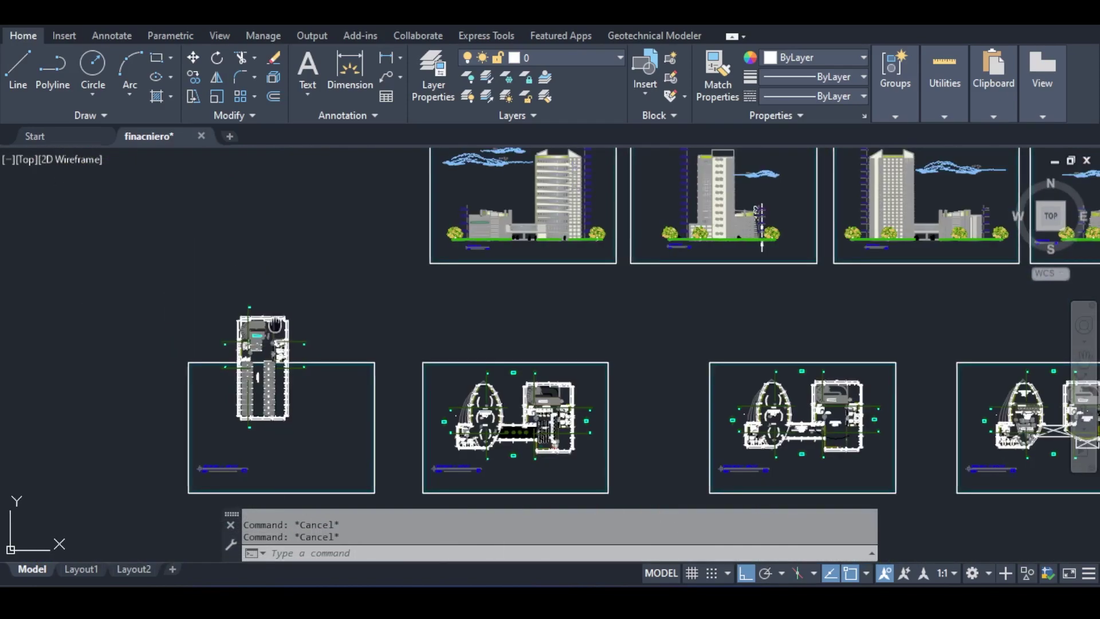
{"action": "left_click", "coordinate": [199, 249]}
{"action": "left_click", "coordinate": [301, 404]}
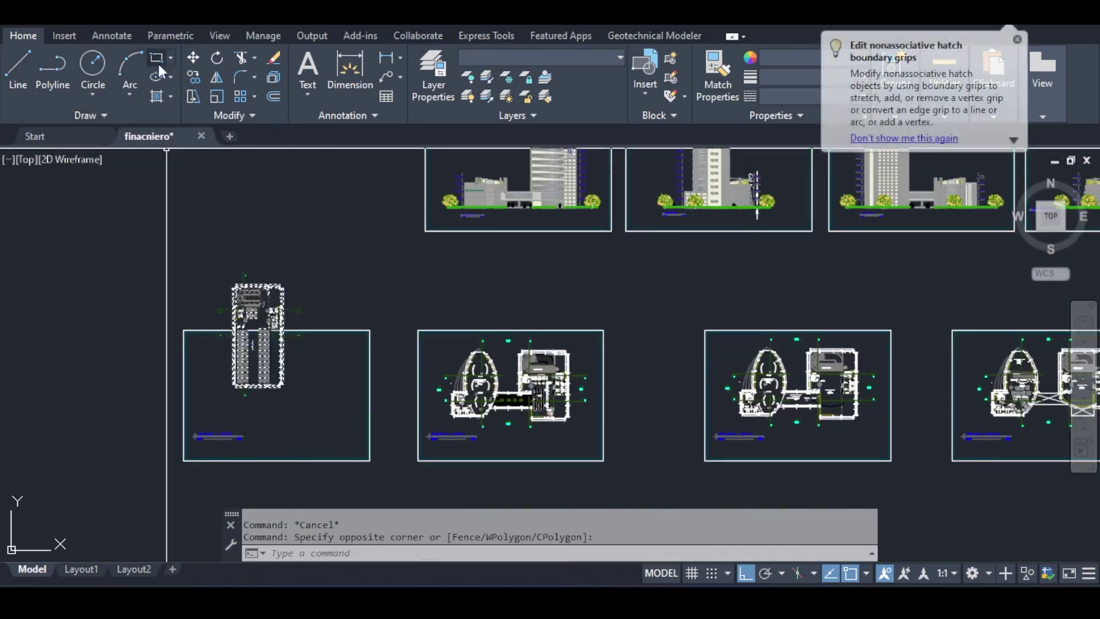
{"action": "left_click", "coordinate": [193, 77]}
{"action": "scroll", "coordinate": [296, 238], "scroll_direction": "up", "scroll_amount": 4}
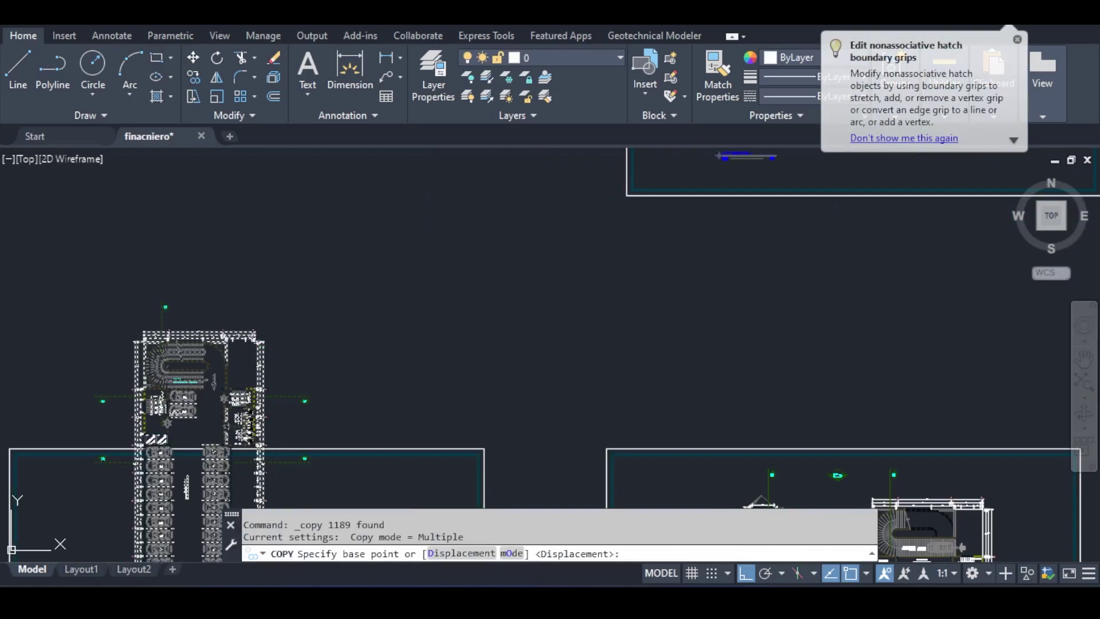
{"action": "left_click", "coordinate": [263, 320]}
{"action": "scroll", "coordinate": [510, 301], "scroll_direction": "up", "scroll_amount": 3}
{"action": "middle_click_drag", "start_coordinate": [509, 301], "coordinate": [458, 277]}
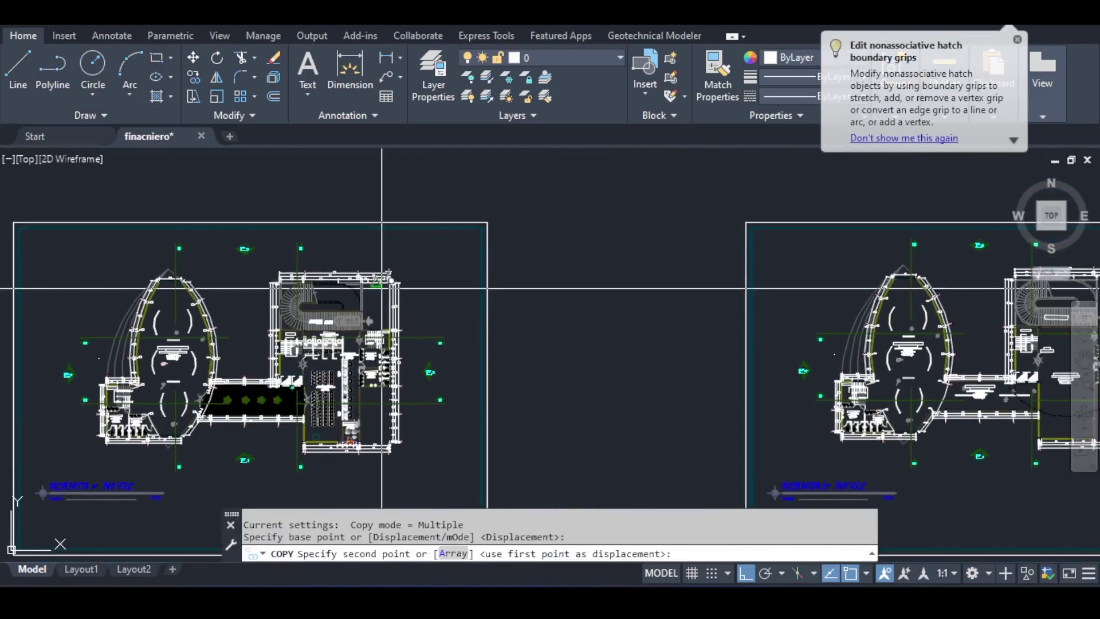
{"action": "left_click", "coordinate": [393, 282]}
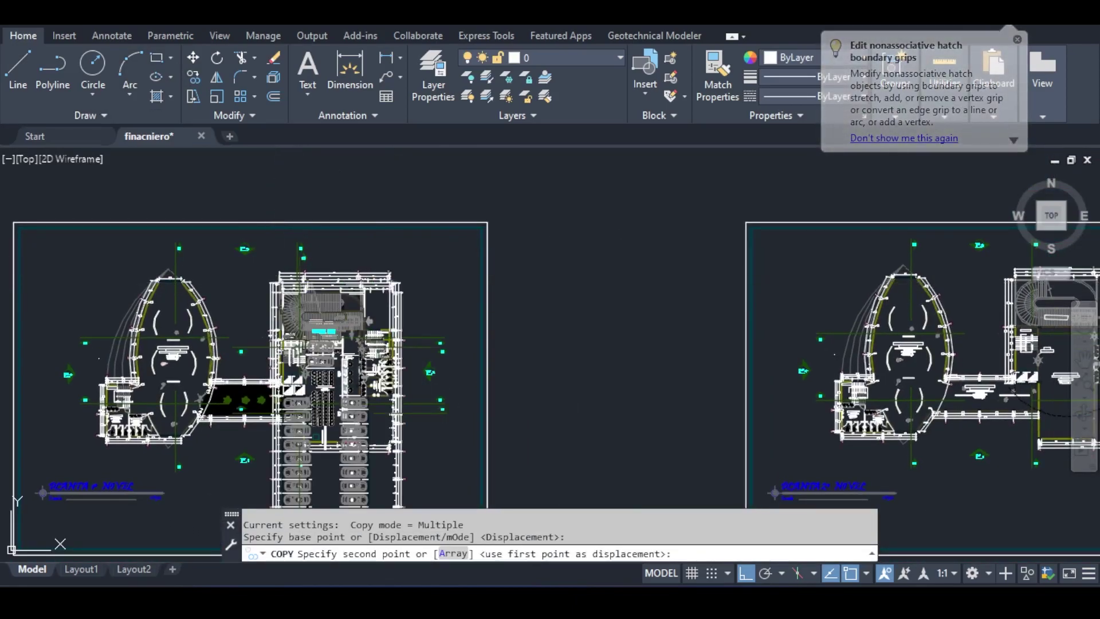
Compare the overlaid parking plan with the floor plan beneath it and with the framed sections and elevations
{"action": "middle_click_drag", "start_coordinate": [487, 458], "coordinate": [479, 341]}
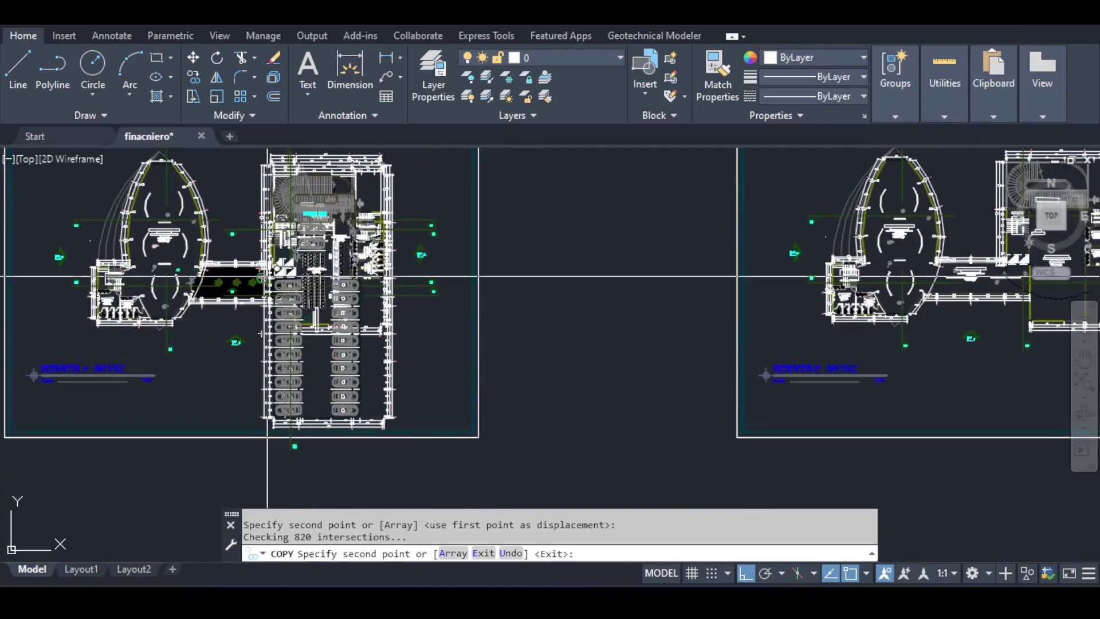
{"action": "middle_click_drag", "start_coordinate": [795, 171], "coordinate": [582, 339]}
{"action": "scroll", "coordinate": [582, 339], "scroll_direction": "down", "scroll_amount": 5}
{"action": "middle_click_drag", "start_coordinate": [573, 189], "coordinate": [472, 407]}
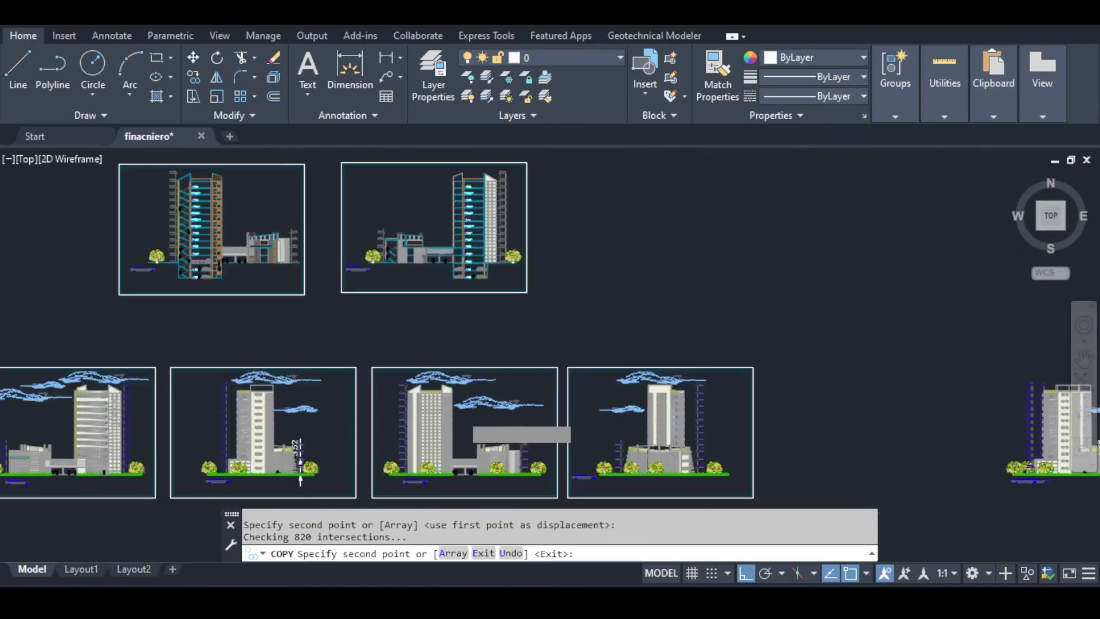
{"action": "middle_click_drag", "start_coordinate": [552, 433], "coordinate": [545, 388]}
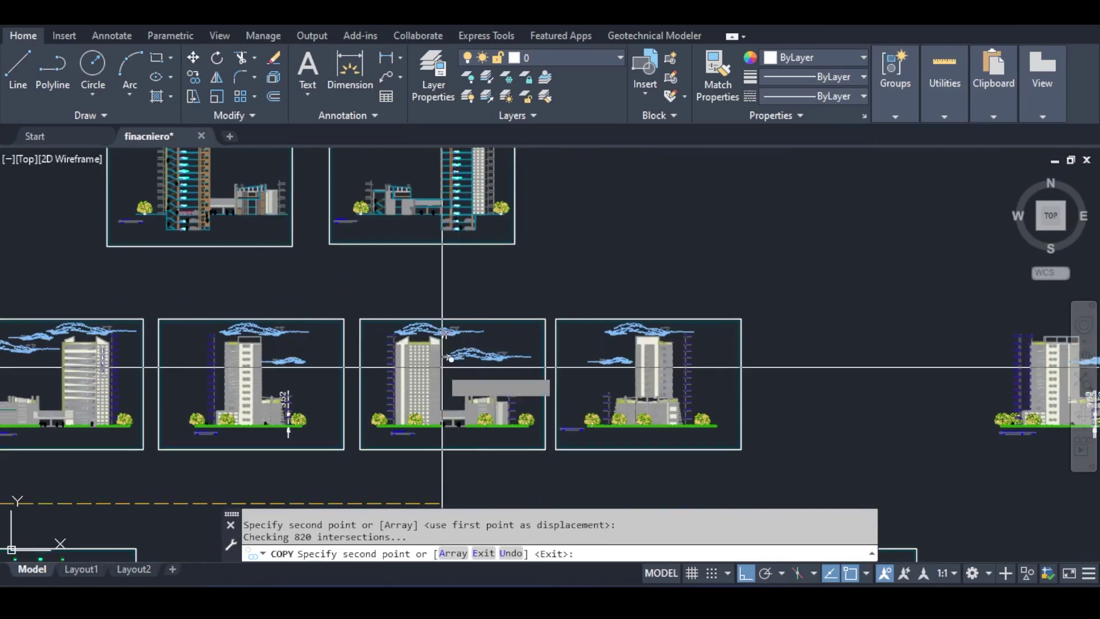
{"action": "middle_click_drag", "start_coordinate": [442, 368], "coordinate": [454, 180]}
{"action": "middle_click_drag", "start_coordinate": [90, 431], "coordinate": [234, 347]}
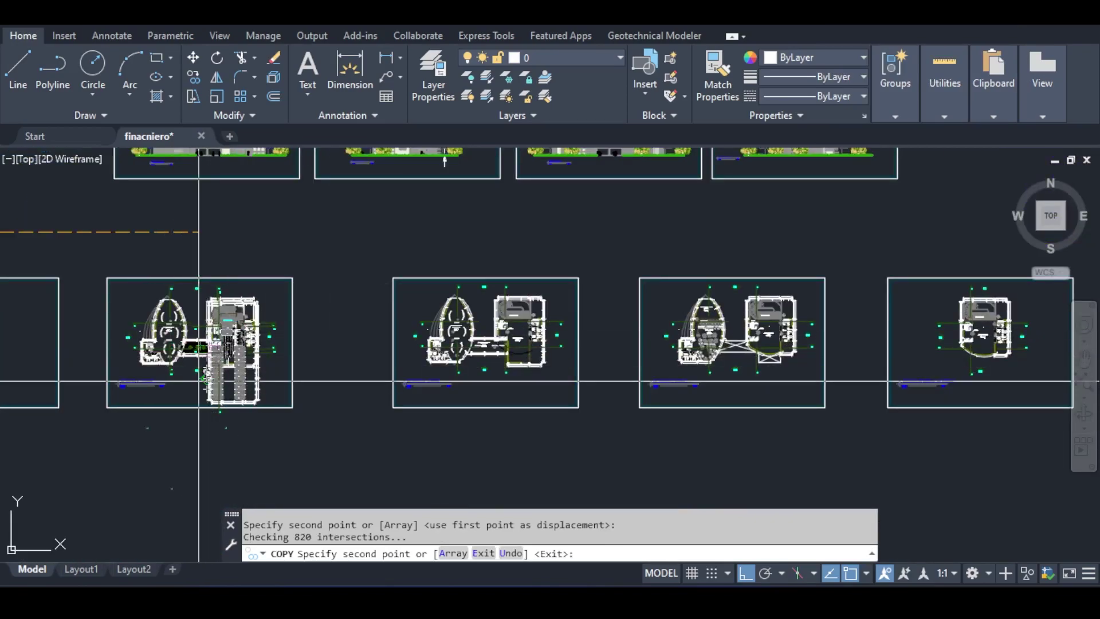
{"action": "scroll", "coordinate": [213, 352], "scroll_direction": "up", "scroll_amount": 4}
{"action": "scroll", "coordinate": [213, 362], "scroll_direction": "up", "scroll_amount": 2}
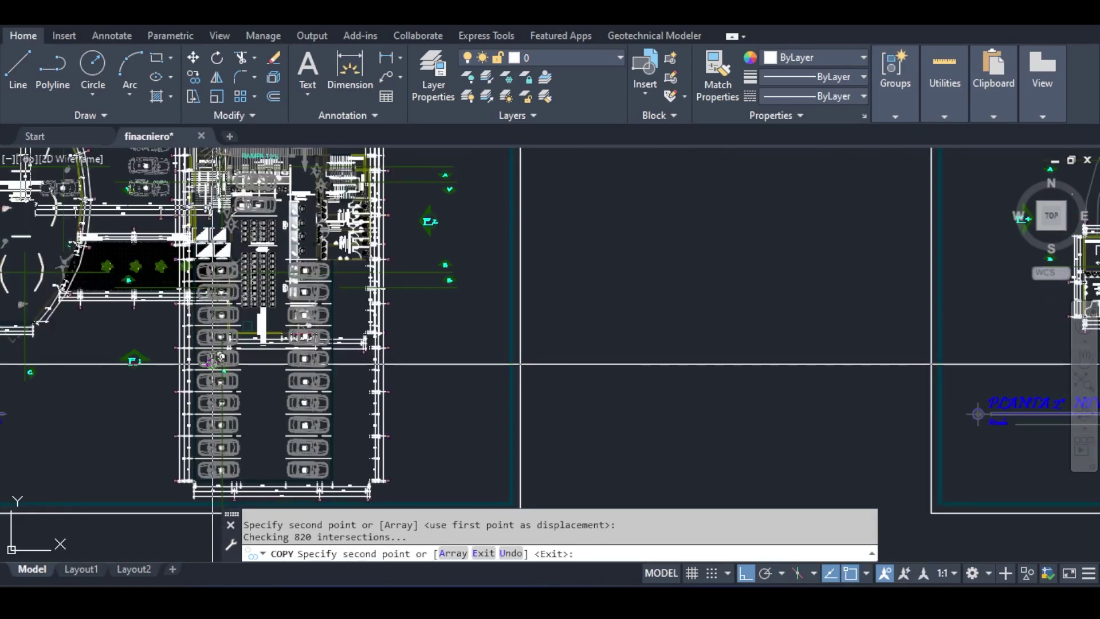
End the copy command and undo the parking plan copy
{"action": "scroll", "coordinate": [233, 302], "scroll_direction": "down", "scroll_amount": 6}
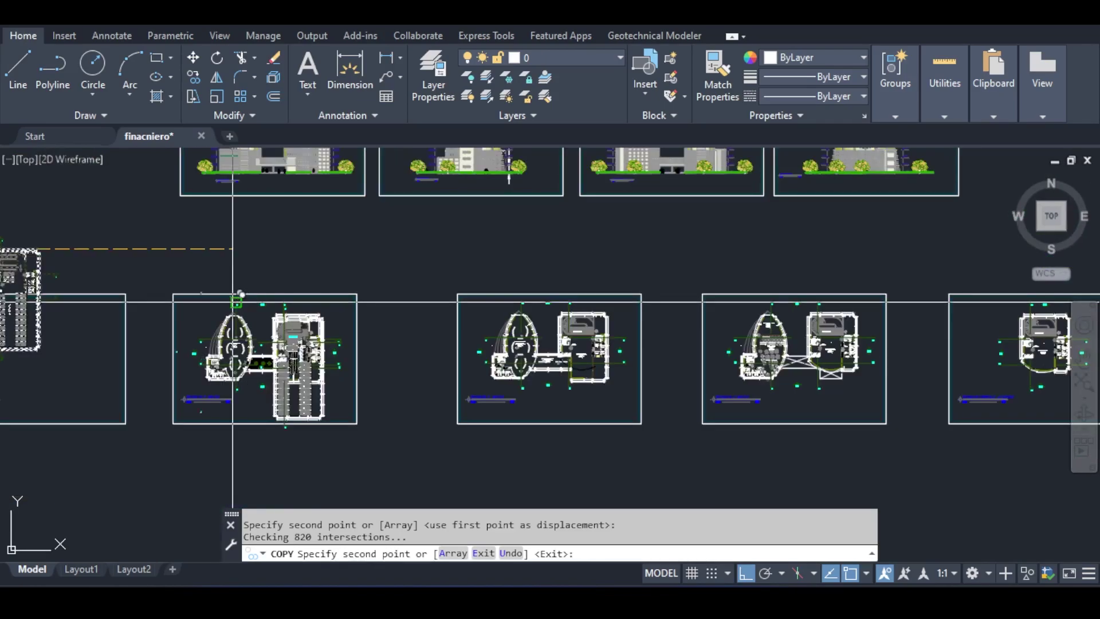
{"action": "middle_click_drag", "start_coordinate": [216, 334], "coordinate": [356, 348]}
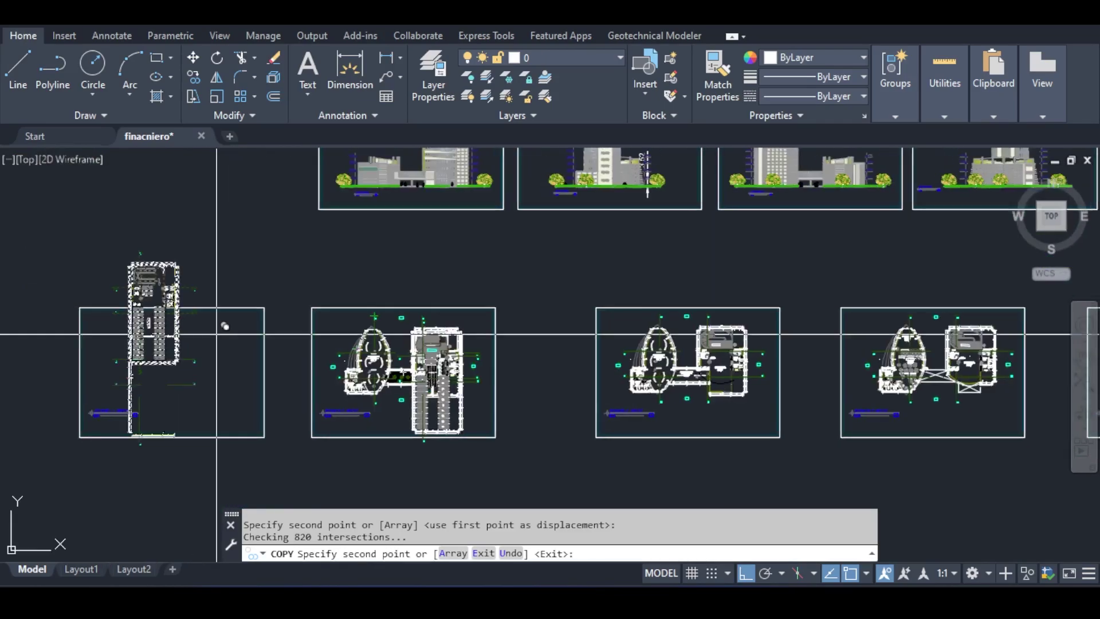
{"action": "key", "text": "Escape"}
{"action": "key", "text": "ctrl+z"}
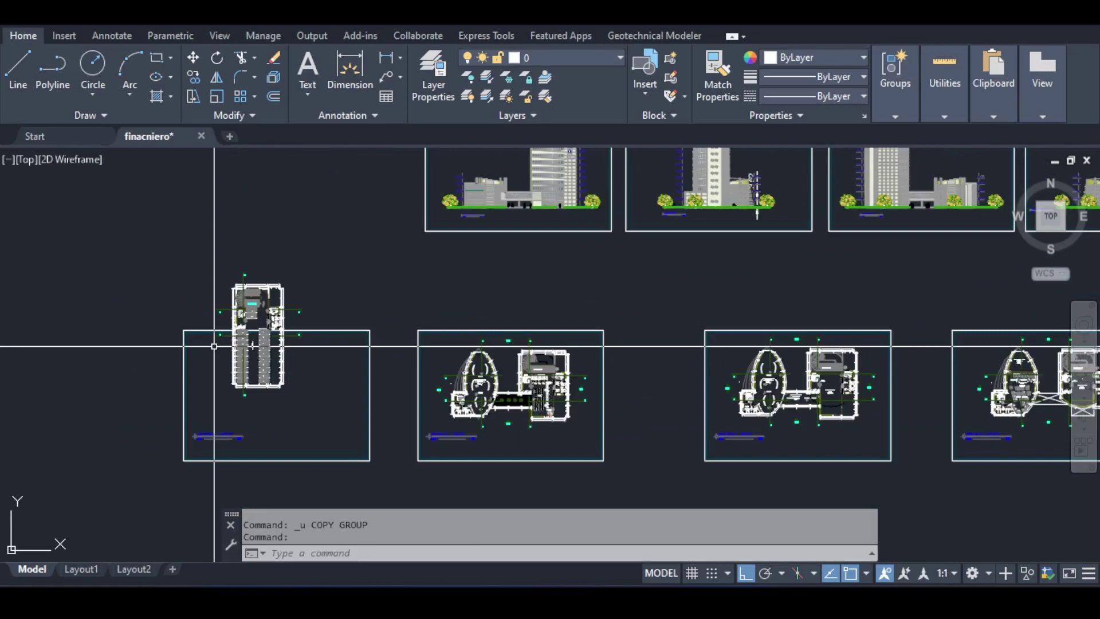
Survey the framed sections, elevations and floor plans together with the loose ELEVACIÓN 2 copies above the rotated plan
{"action": "middle_click_drag", "start_coordinate": [812, 382], "coordinate": [460, 447]}
{"action": "middle_click_drag", "start_coordinate": [793, 405], "coordinate": [679, 433]}
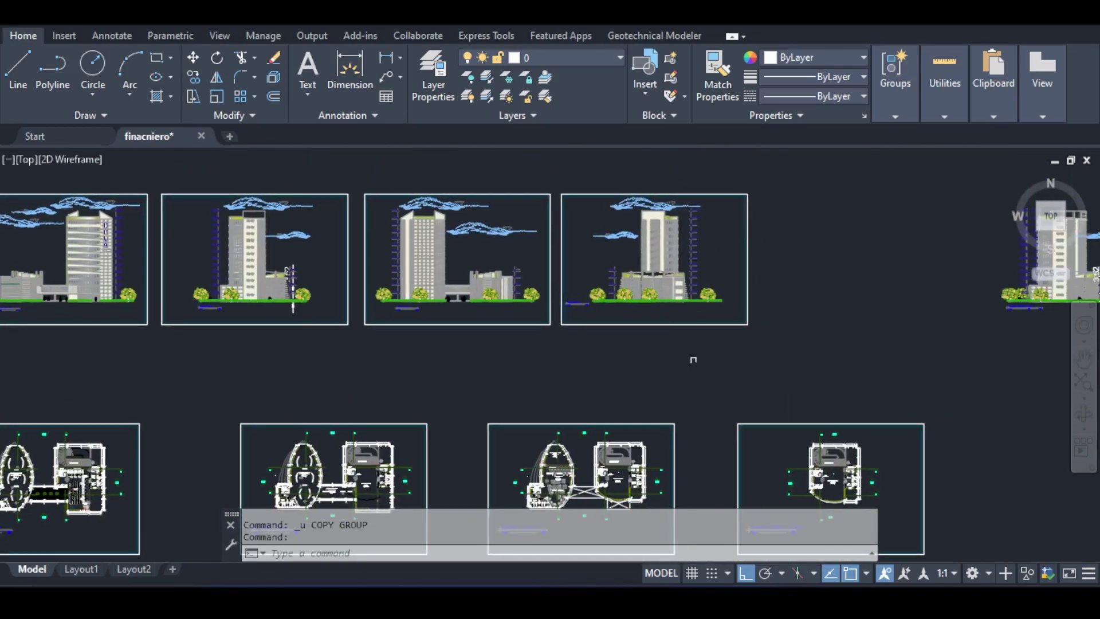
{"action": "middle_click_drag", "start_coordinate": [583, 354], "coordinate": [484, 426]}
{"action": "scroll", "coordinate": [568, 366], "scroll_direction": "down", "scroll_amount": 2}
{"action": "middle_click_drag", "start_coordinate": [586, 285], "coordinate": [464, 293]}
{"action": "middle_click_drag", "start_coordinate": [545, 285], "coordinate": [744, 274]}
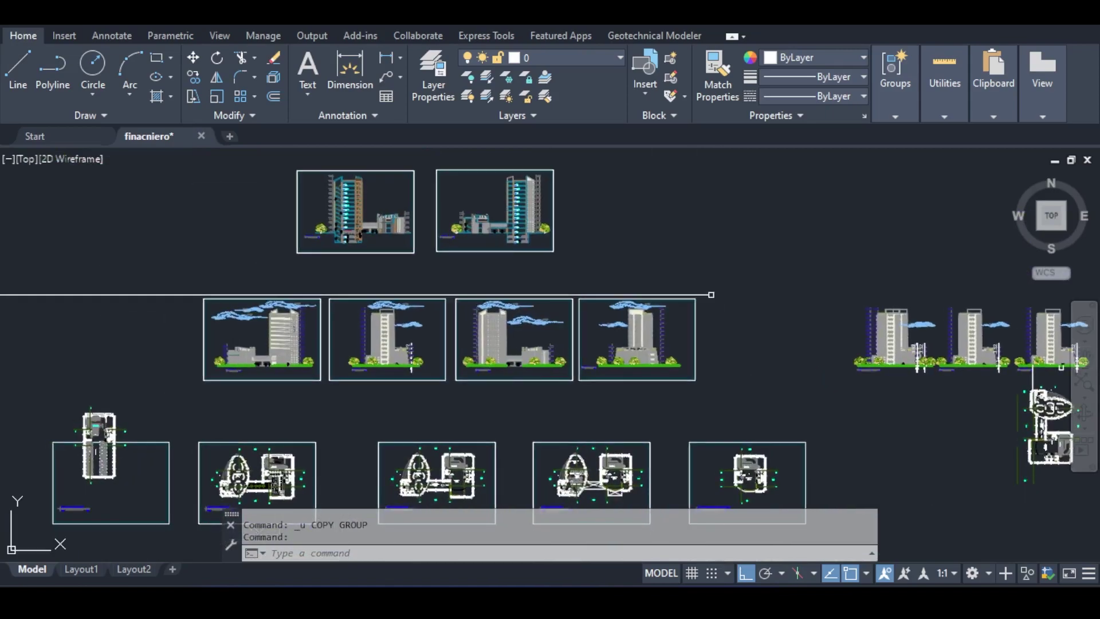
{"action": "middle_click_drag", "start_coordinate": [651, 361], "coordinate": [642, 254]}
{"action": "middle_click_drag", "start_coordinate": [695, 319], "coordinate": [354, 371]}
{"action": "middle_click_drag", "start_coordinate": [156, 411], "coordinate": [251, 413]}
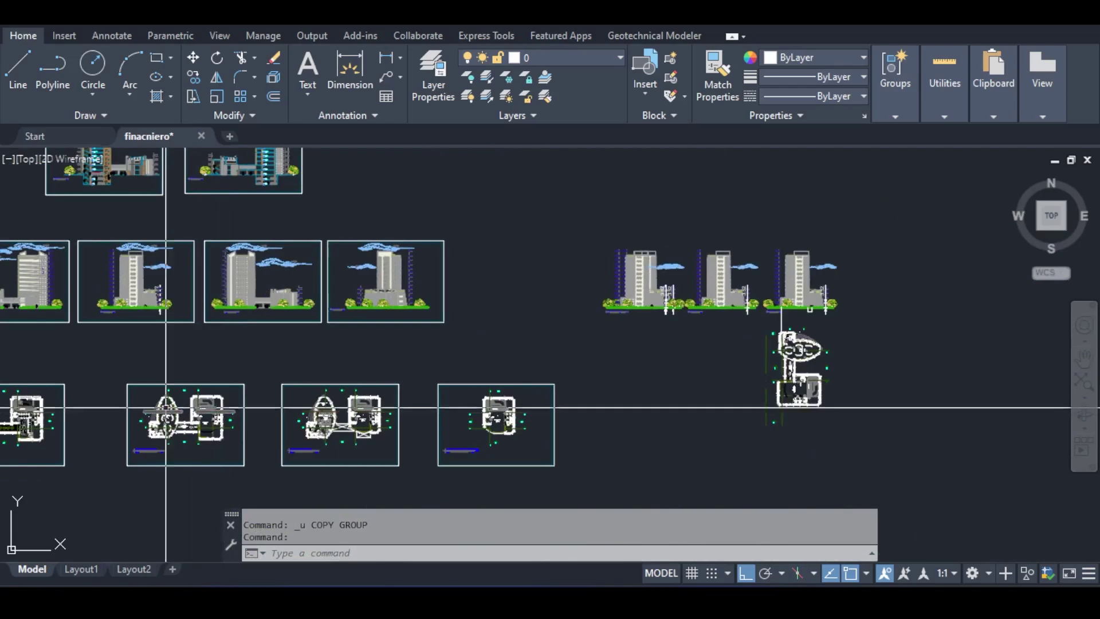
Examine the ramp, stairs and ÁREA FINANCIERA in the framed PLANTA 2° NIVEL
{"action": "middle_click_drag", "start_coordinate": [162, 393], "coordinate": [388, 346]}
{"action": "scroll", "coordinate": [384, 355], "scroll_direction": "up", "scroll_amount": 4}
{"action": "scroll", "coordinate": [551, 286], "scroll_direction": "up", "scroll_amount": 6}
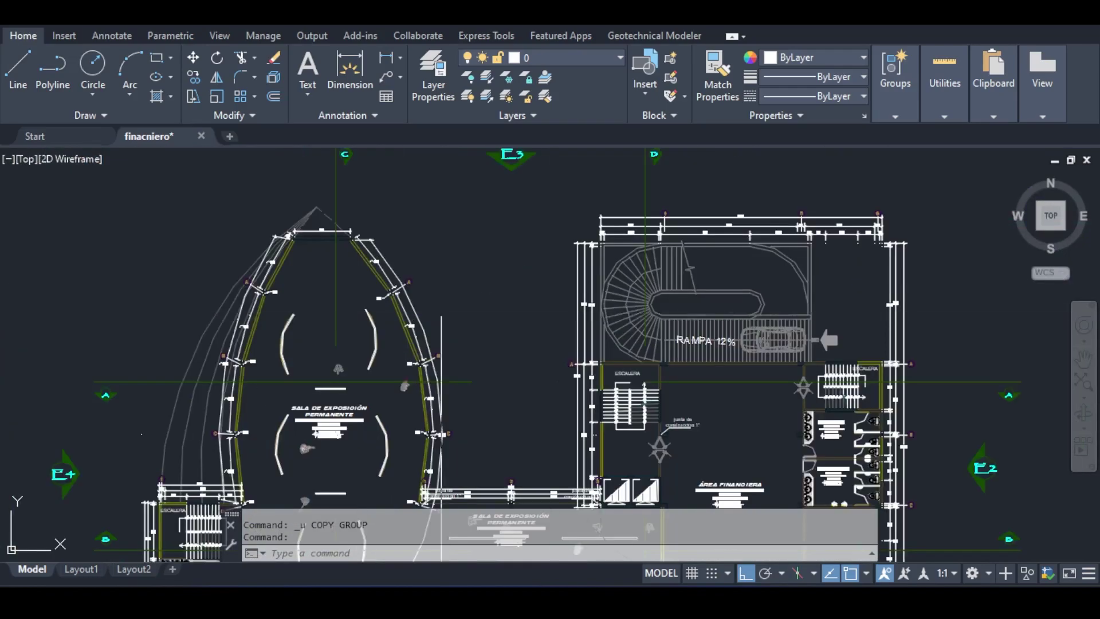
{"action": "middle_click_drag", "start_coordinate": [633, 260], "coordinate": [296, 203]}
{"action": "scroll", "coordinate": [423, 305], "scroll_direction": "up", "scroll_amount": 2}
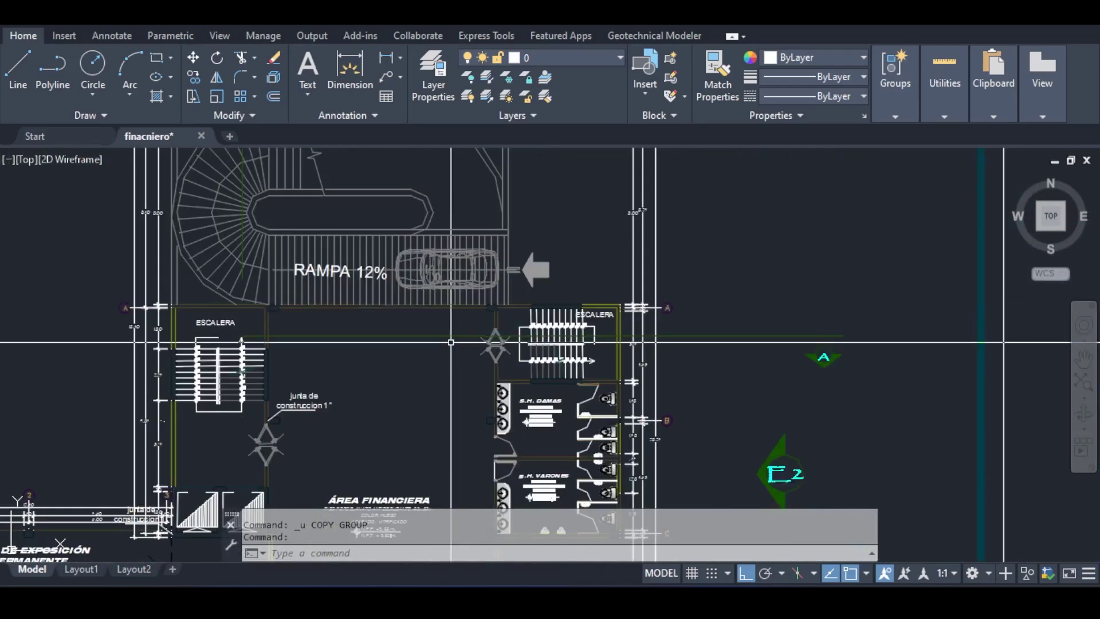
{"action": "middle_click_drag", "start_coordinate": [556, 359], "coordinate": [482, 211]}
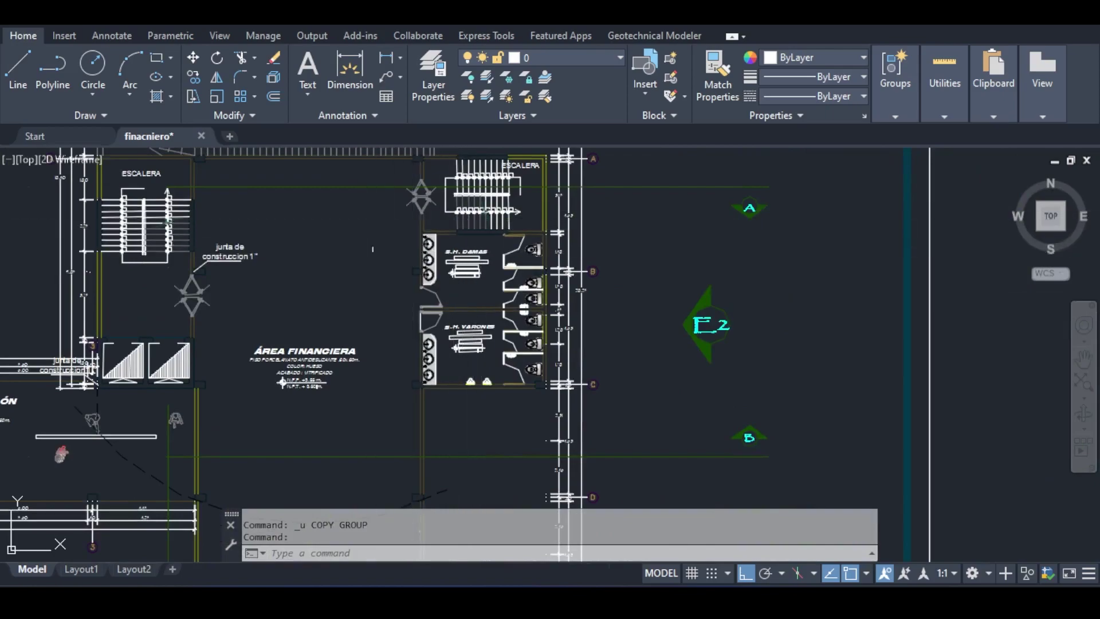
Inspect the dashed curve and the front wall between axes 4 and 6 in the framed PLANTA 2° NIVEL
{"action": "scroll", "coordinate": [929, 241], "scroll_direction": "down", "scroll_amount": 6}
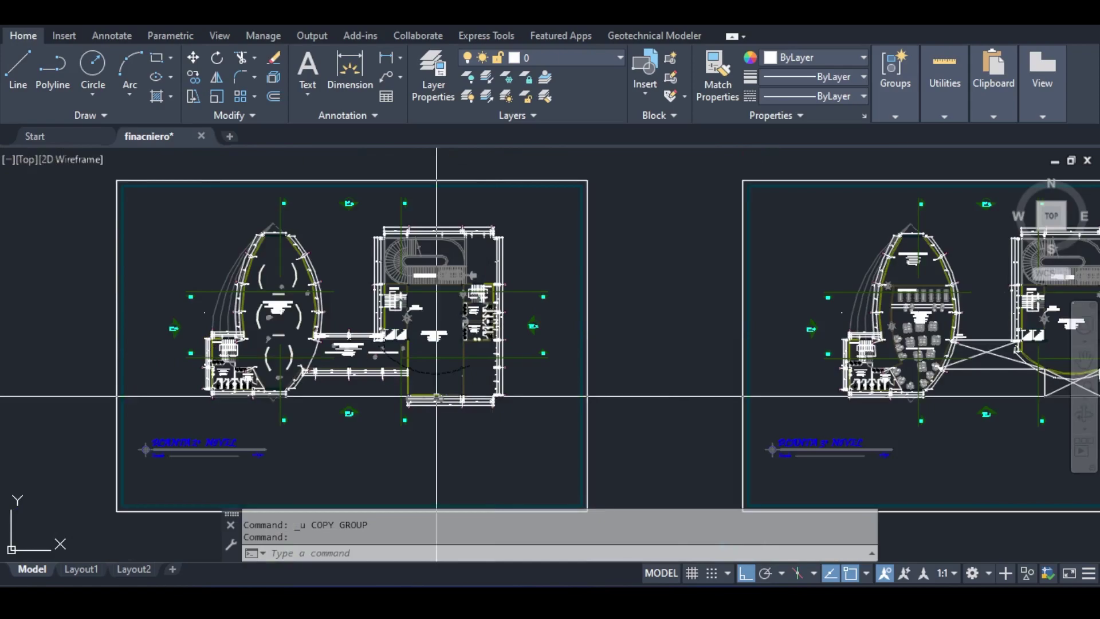
{"action": "scroll", "coordinate": [441, 354], "scroll_direction": "up", "scroll_amount": 6}
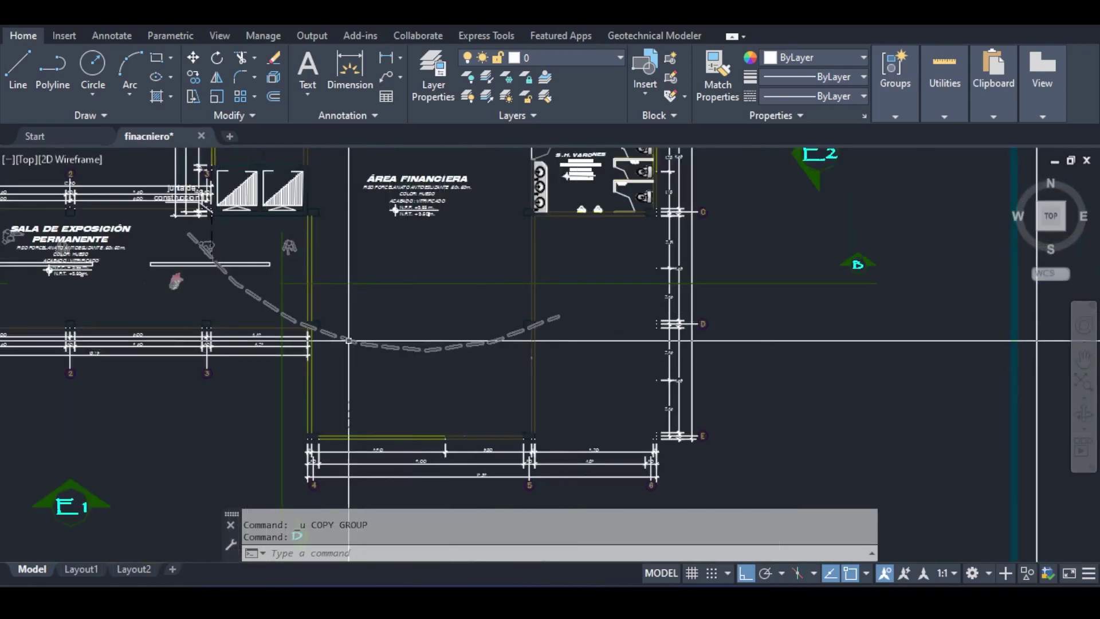
{"action": "scroll", "coordinate": [353, 339], "scroll_direction": "down", "scroll_amount": 5}
{"action": "scroll", "coordinate": [414, 347], "scroll_direction": "up", "scroll_amount": 5}
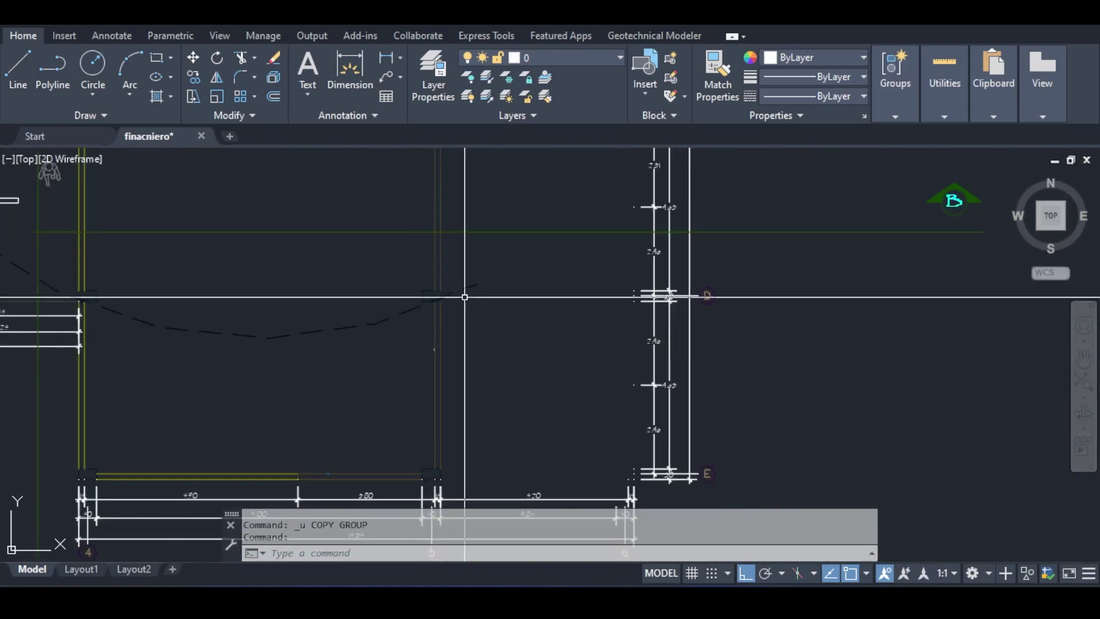
{"action": "middle_click_drag", "start_coordinate": [247, 340], "coordinate": [337, 259]}
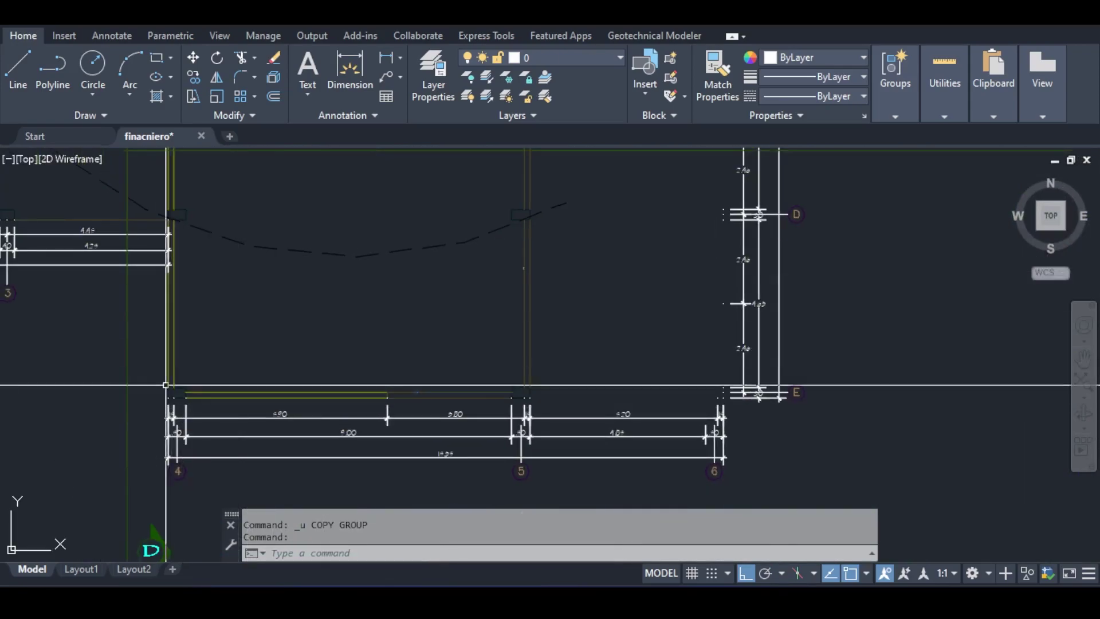
Compare the lower edge of the parking plan with the front wall of the neighbouring framed ground-level floor plan
{"action": "scroll", "coordinate": [526, 392], "scroll_direction": "down", "scroll_amount": 8}
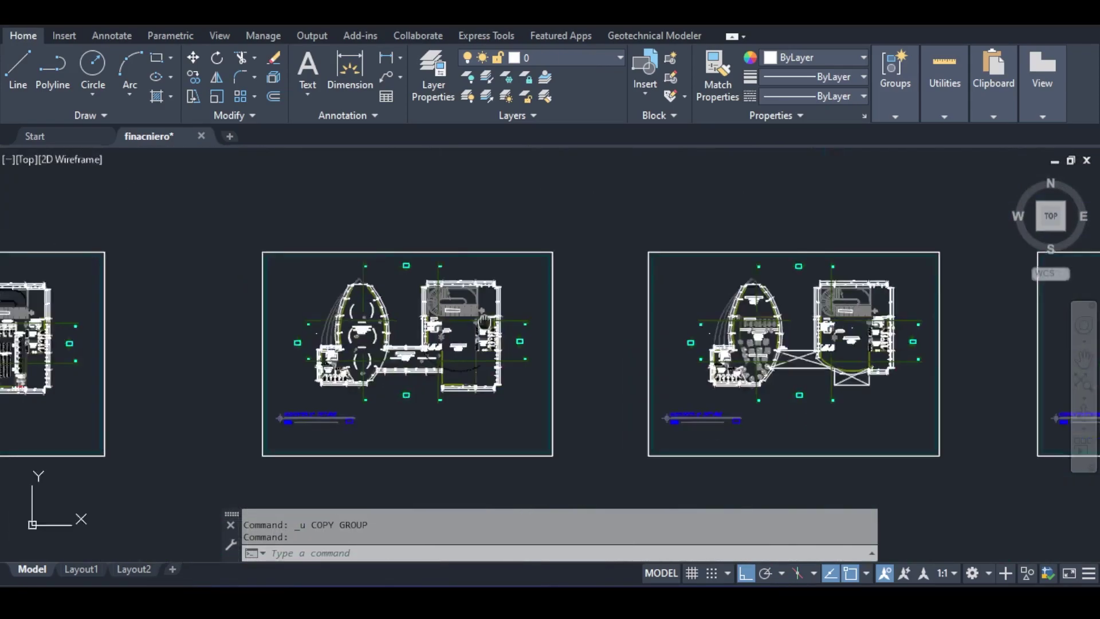
{"action": "scroll", "coordinate": [373, 467], "scroll_direction": "up", "scroll_amount": 2}
{"action": "middle_click_drag", "start_coordinate": [82, 198], "coordinate": [386, 307]}
{"action": "scroll", "coordinate": [339, 295], "scroll_direction": "up", "scroll_amount": 6}
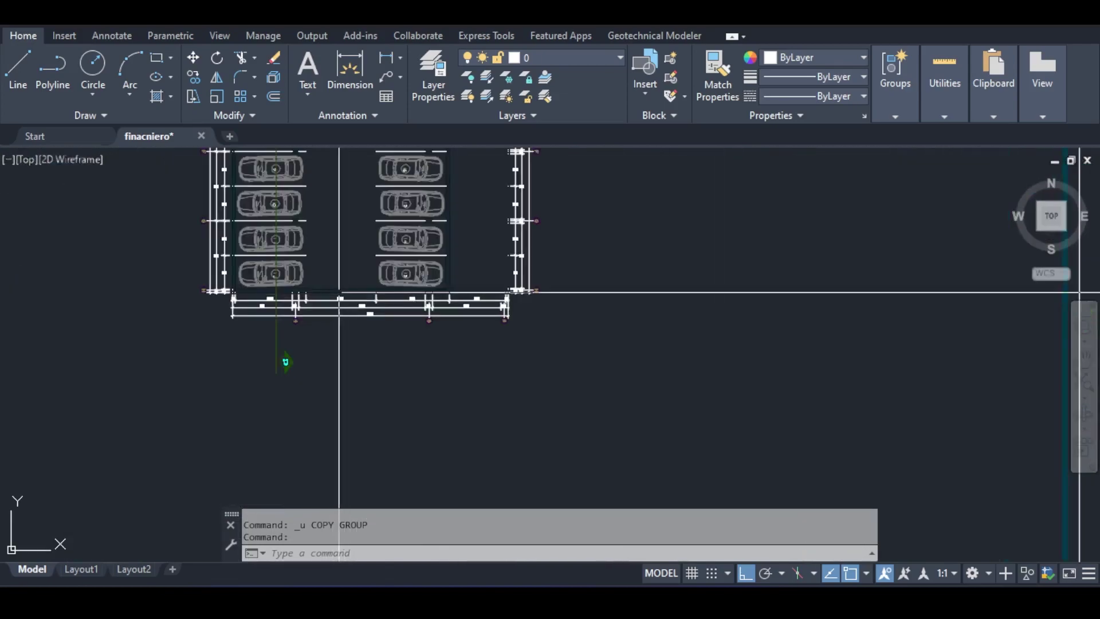
{"action": "scroll", "coordinate": [370, 298], "scroll_direction": "down", "scroll_amount": 6}
{"action": "mouse_move", "coordinate": [530, 278]}
{"action": "middle_mouse_down"}
{"action": "mouse_move", "coordinate": [216, 366]}
{"action": "mouse_move", "coordinate": [95, 380]}
{"action": "middle_mouse_up"}
{"action": "scroll", "coordinate": [373, 447], "scroll_direction": "up", "scroll_amount": 6}
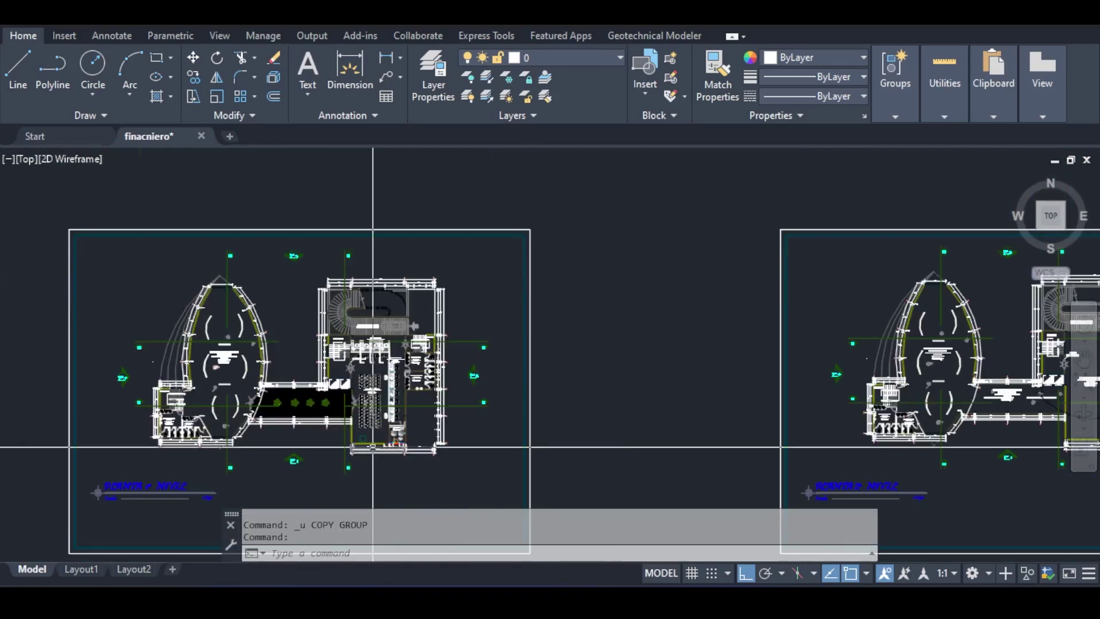
Examine the SALA DE EXPOSICIÓN PERMANENTE and the dashed curve by ÁREA FINANCIERA against the neighbouring upper-floor plans
{"action": "scroll", "coordinate": [427, 397], "scroll_direction": "down", "scroll_amount": 6}
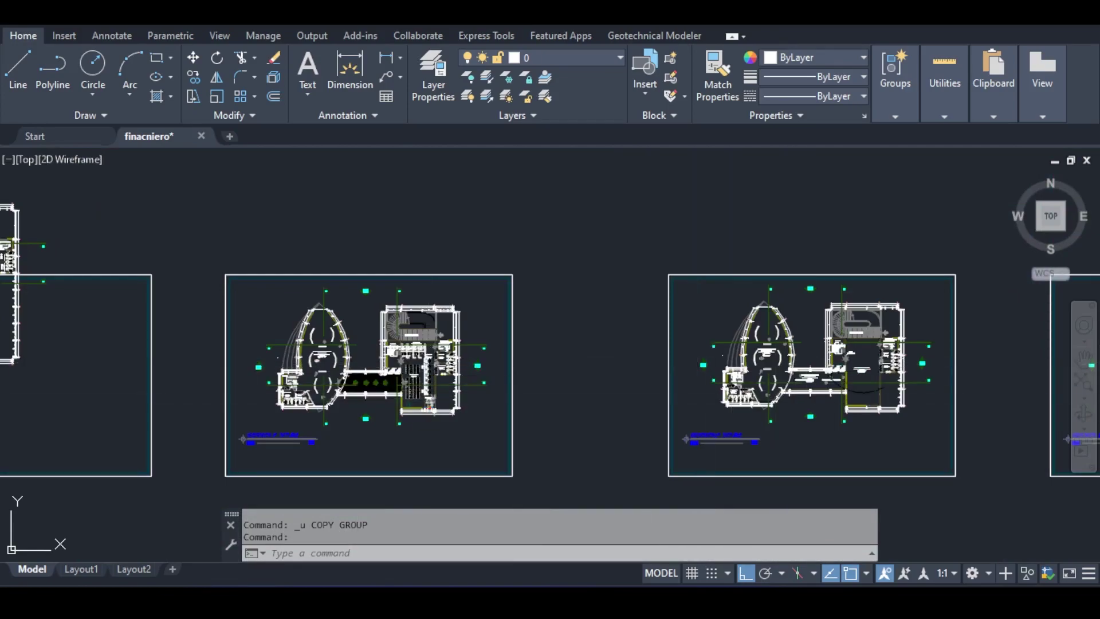
{"action": "scroll", "coordinate": [290, 368], "scroll_direction": "up", "scroll_amount": 3}
{"action": "scroll", "coordinate": [787, 369], "scroll_direction": "up", "scroll_amount": 4}
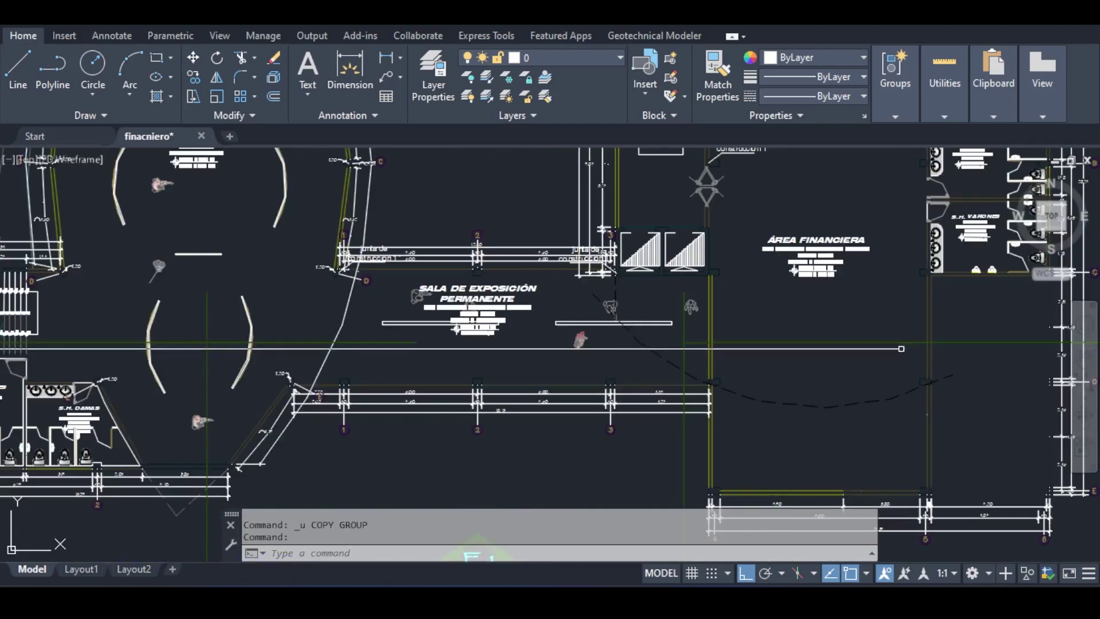
{"action": "scroll", "coordinate": [718, 373], "scroll_direction": "down", "scroll_amount": 6}
{"action": "middle_click_drag", "start_coordinate": [951, 351], "coordinate": [470, 368]}
{"action": "middle_click_drag", "start_coordinate": [1068, 423], "coordinate": [380, 422]}
{"action": "scroll", "coordinate": [521, 423], "scroll_direction": "down", "scroll_amount": 2}
{"action": "scroll", "coordinate": [589, 387], "scroll_direction": "down", "scroll_amount": 4}
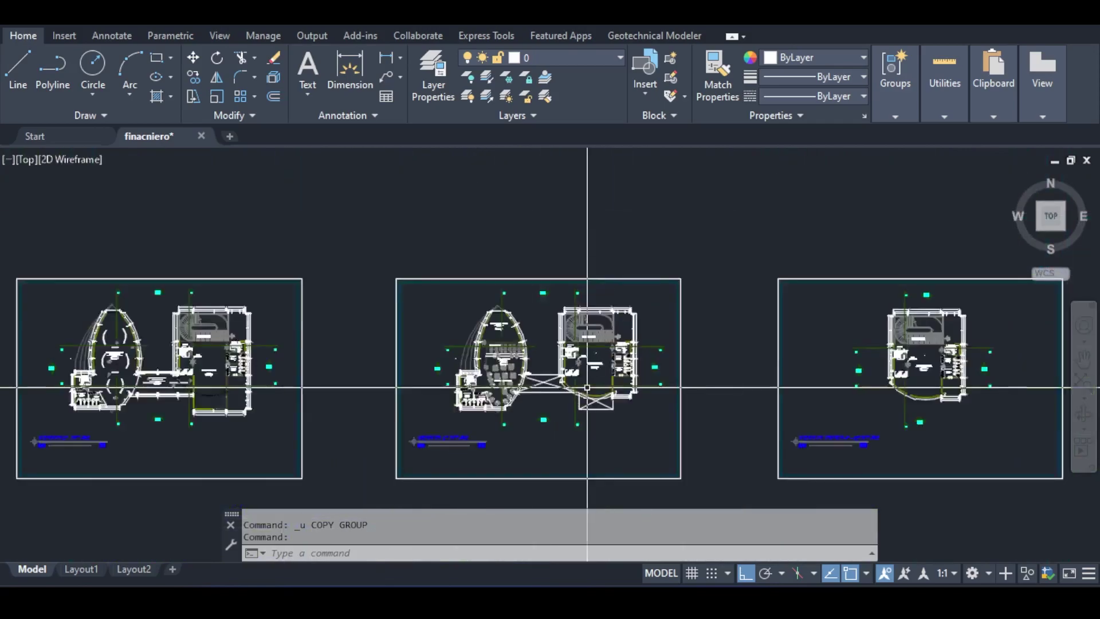
Inspect the BBVA tower elevation and the base of the adjacent side elevation with the 3,52 dimension
{"action": "middle_click_drag", "start_coordinate": [594, 430], "coordinate": [621, 613]}
{"action": "middle_click_drag", "start_coordinate": [491, 286], "coordinate": [562, 319]}
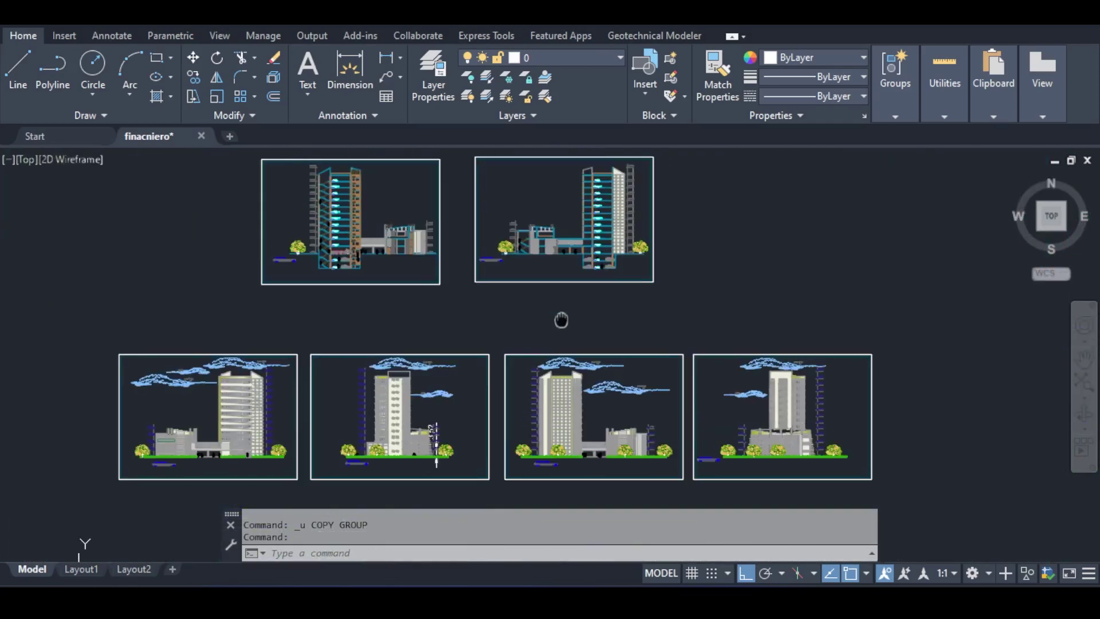
{"action": "scroll", "coordinate": [208, 430], "scroll_direction": "up", "scroll_amount": 5}
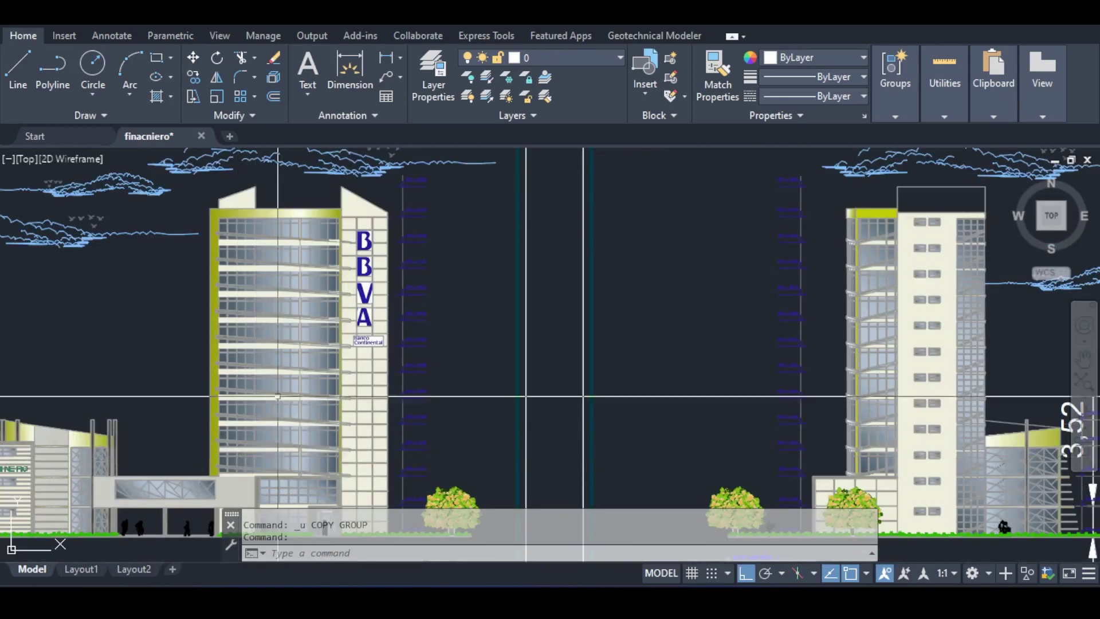
{"action": "scroll", "coordinate": [281, 389], "scroll_direction": "down", "scroll_amount": 4}
{"action": "scroll", "coordinate": [362, 387], "scroll_direction": "up", "scroll_amount": 5}
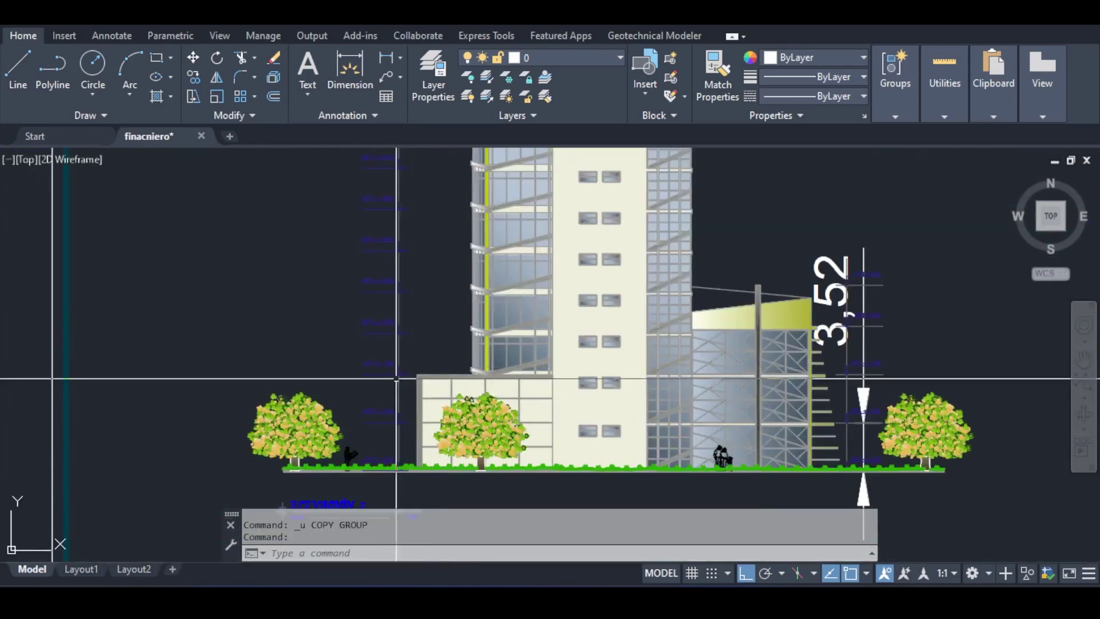
{"action": "scroll", "coordinate": [454, 366], "scroll_direction": "down", "scroll_amount": 8}
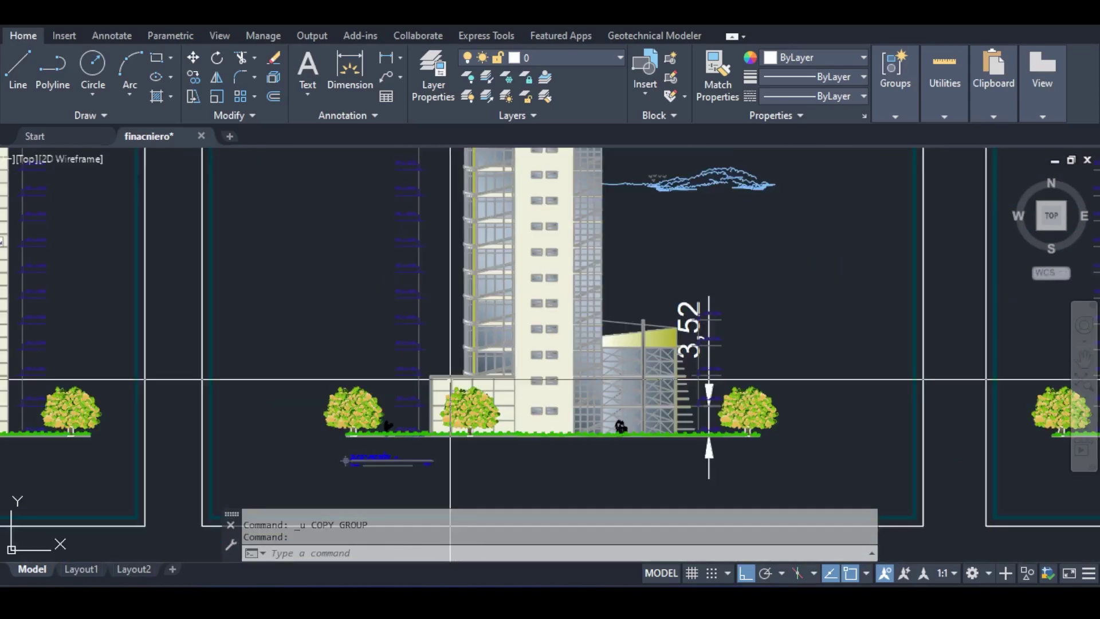
{"action": "scroll", "coordinate": [501, 464], "scroll_direction": "down", "scroll_amount": 4}
Recheck the dashed curve and projecting front wall in PLANTA 2° NIVEL against the elevations
{"action": "middle_click_drag", "start_coordinate": [477, 302], "coordinate": [438, 105]}
{"action": "scroll", "coordinate": [440, 380], "scroll_direction": "up", "scroll_amount": 6}
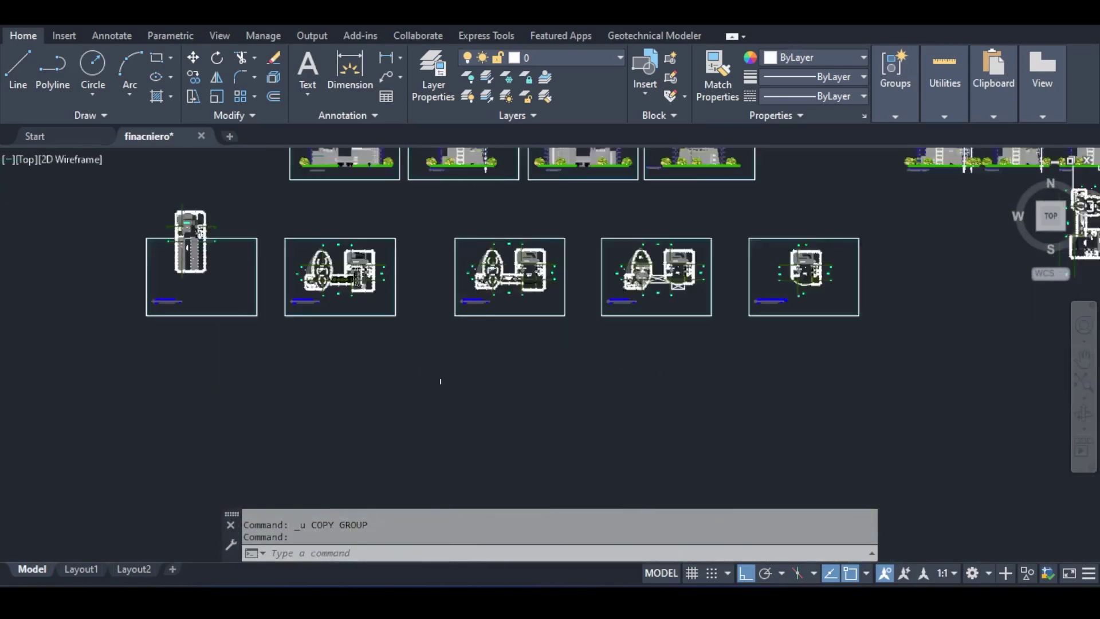
{"action": "middle_click_drag", "start_coordinate": [342, 231], "coordinate": [345, 340]}
{"action": "middle_click_drag", "start_coordinate": [640, 272], "coordinate": [408, 292]}
{"action": "scroll", "coordinate": [449, 294], "scroll_direction": "up", "scroll_amount": 4}
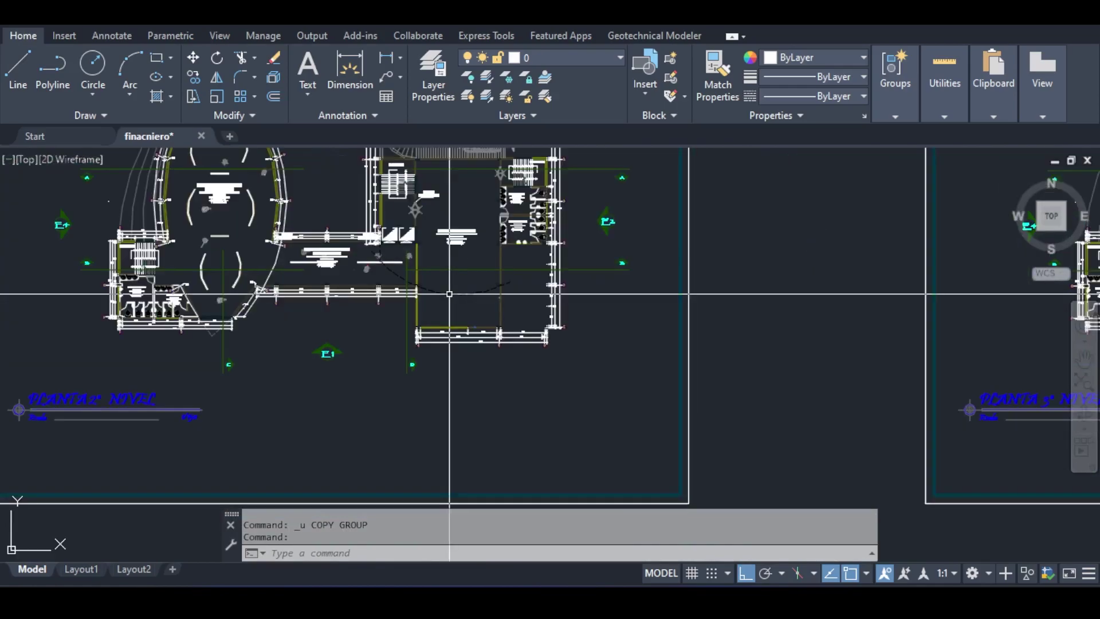
{"action": "scroll", "coordinate": [493, 253], "scroll_direction": "down", "scroll_amount": 3}
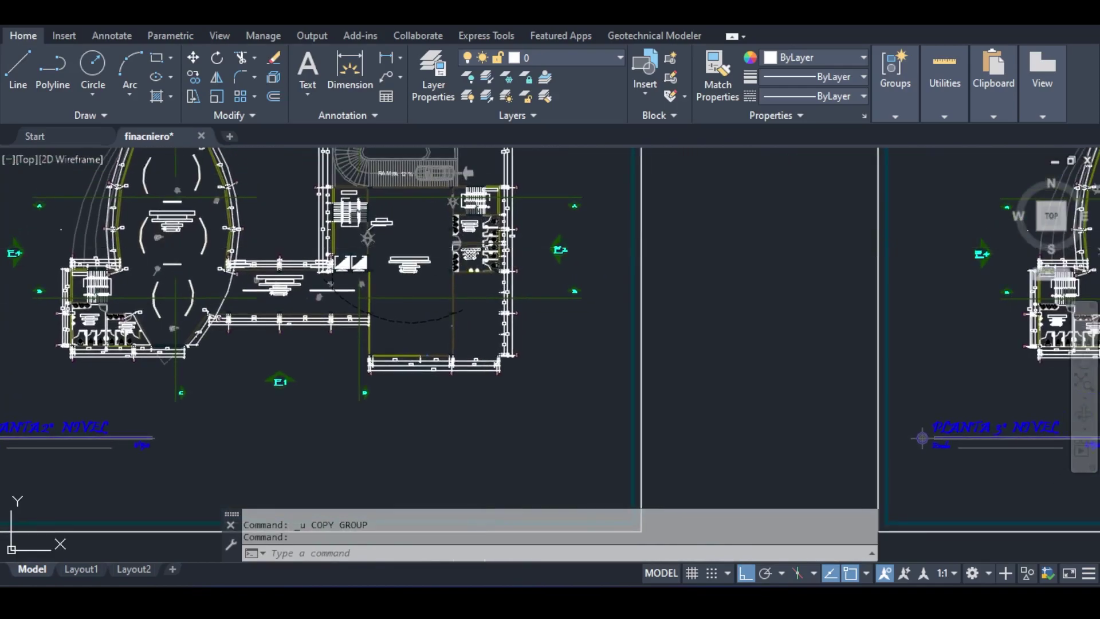
{"action": "scroll", "coordinate": [491, 251], "scroll_direction": "down", "scroll_amount": 2}
Survey the complete set of framed sections, elevations and plans alongside the loose elevation copies and rotated plan
{"action": "scroll", "coordinate": [449, 380], "scroll_direction": "down", "scroll_amount": 4}
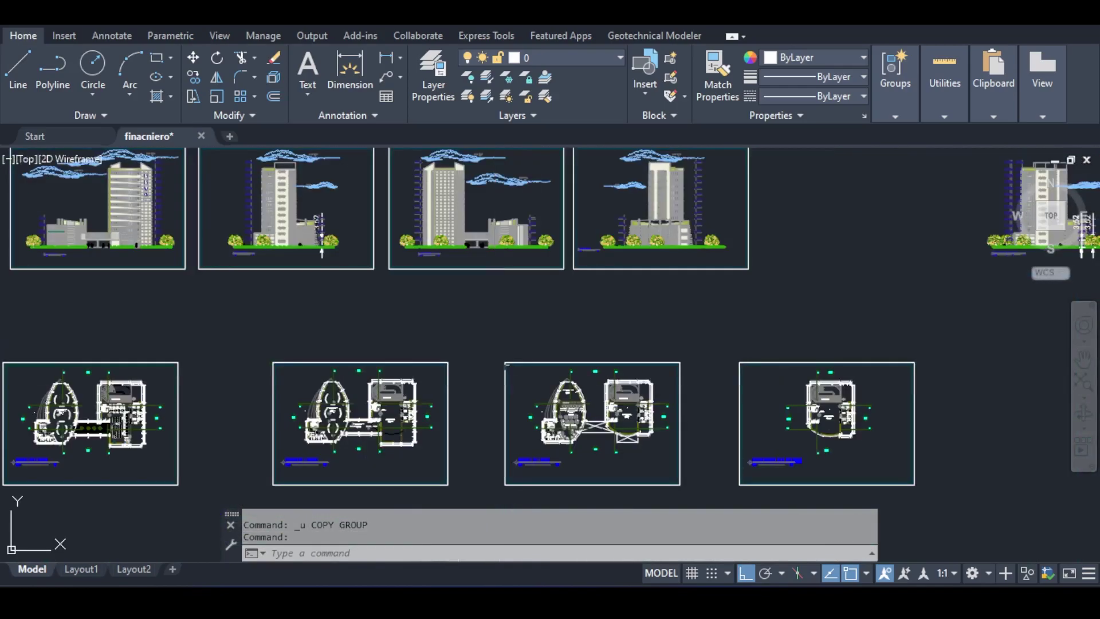
{"action": "middle_click_drag", "start_coordinate": [538, 360], "coordinate": [422, 329]}
{"action": "scroll", "coordinate": [656, 299], "scroll_direction": "down", "scroll_amount": 3}
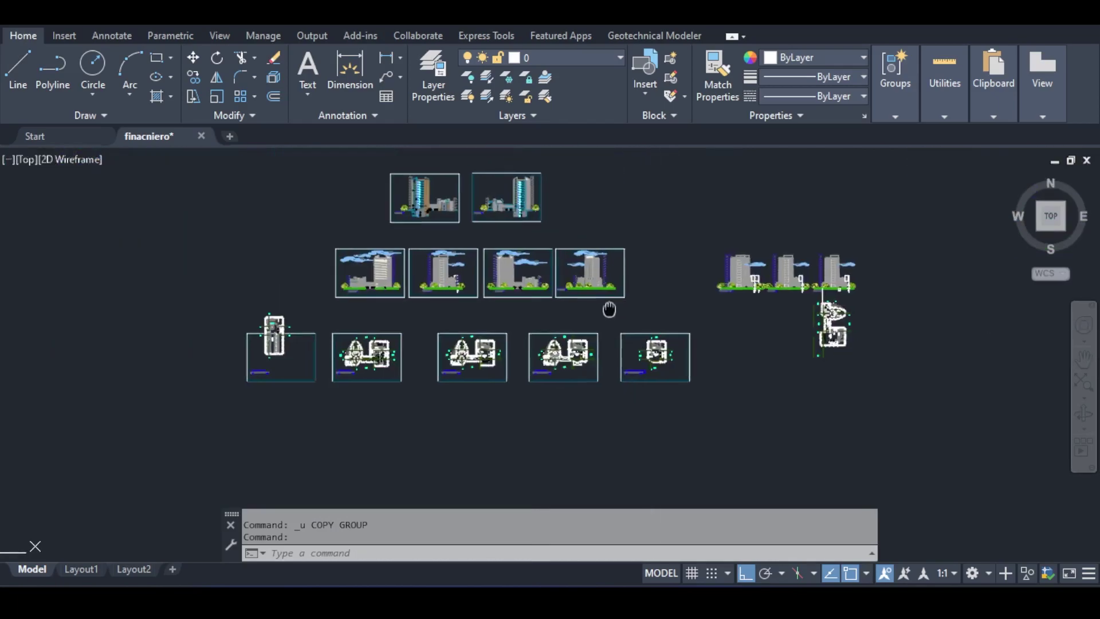
{"action": "middle_click_drag", "start_coordinate": [657, 231], "coordinate": [592, 258]}
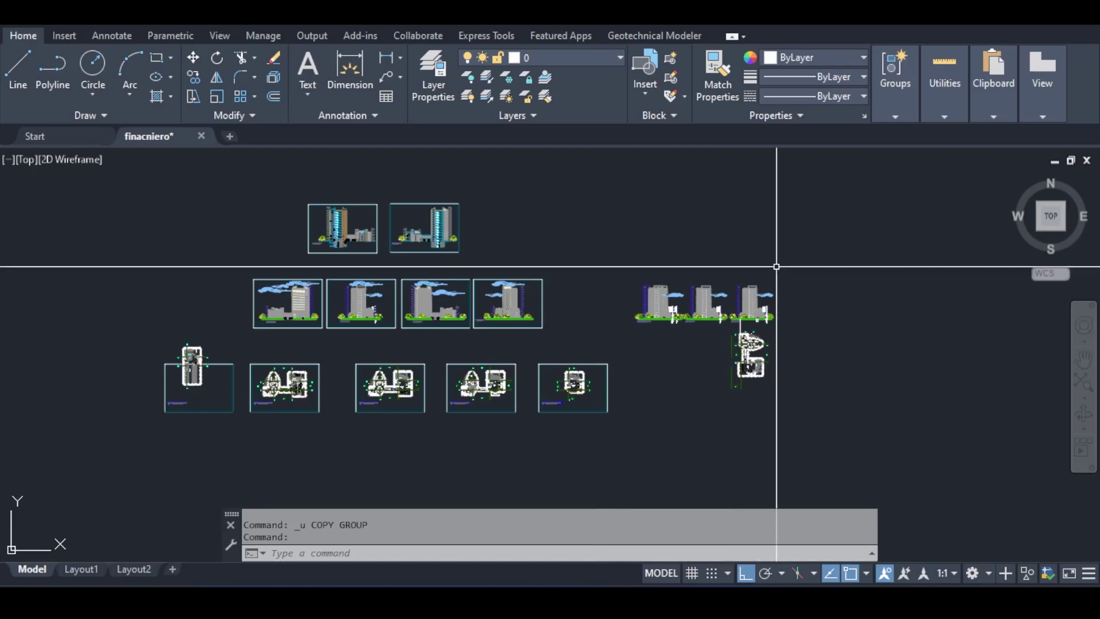
{"action": "middle_click_drag", "start_coordinate": [412, 217], "coordinate": [364, 203]}
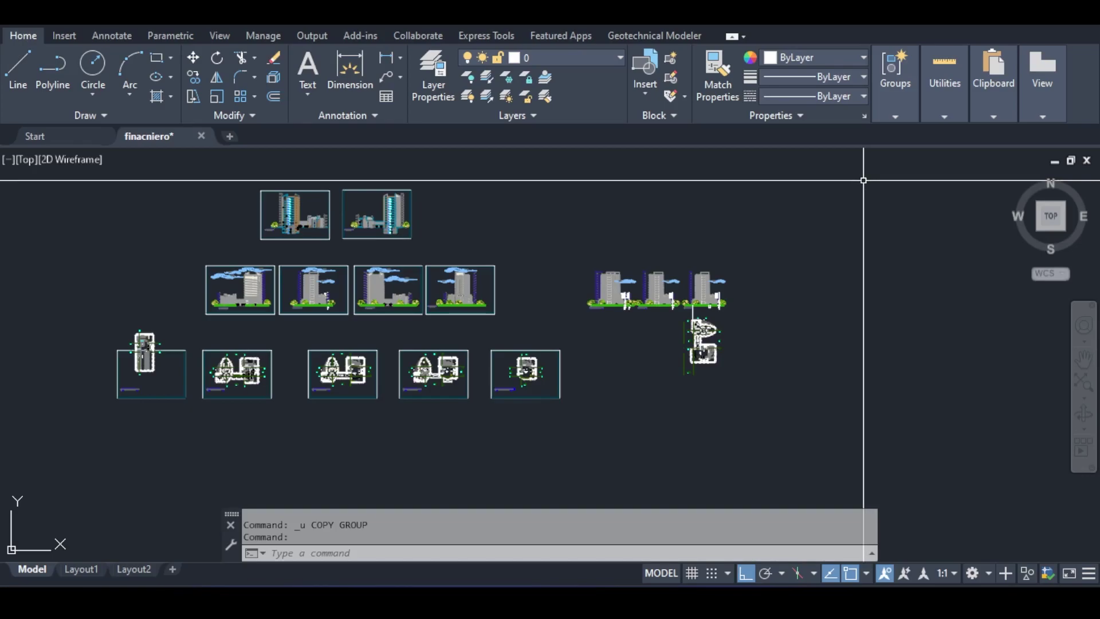
Examine the framed section showing the low building, the tower floors and the underground parking levels
{"action": "scroll", "coordinate": [390, 183], "scroll_direction": "up", "scroll_amount": 8}
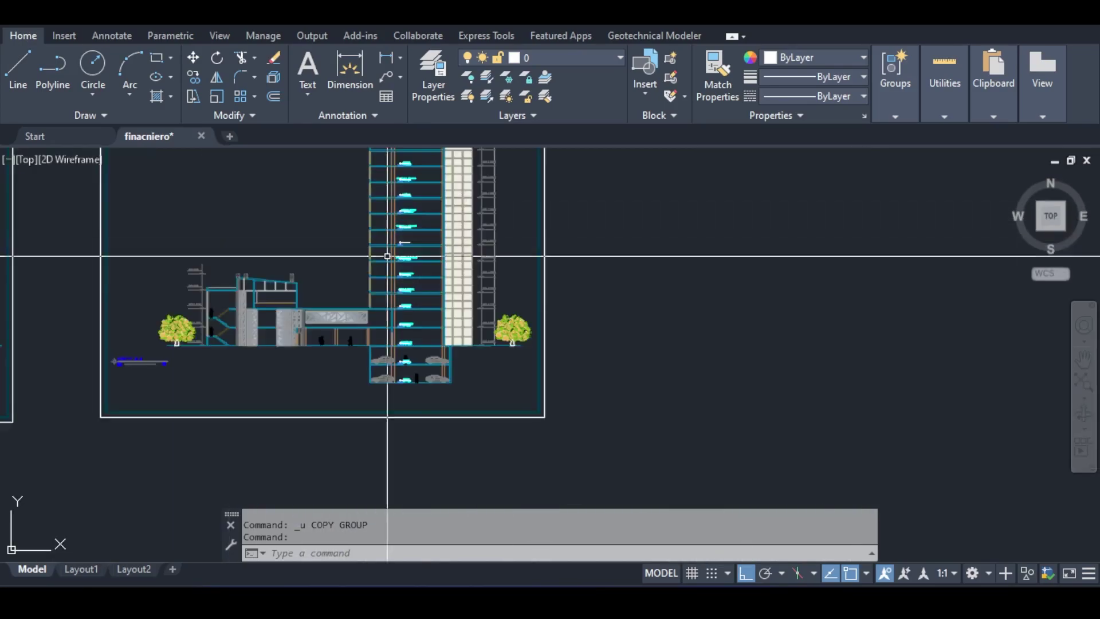
{"action": "middle_click_drag", "start_coordinate": [408, 229], "coordinate": [377, 331]}
{"action": "middle_click_drag", "start_coordinate": [400, 324], "coordinate": [428, 251]}
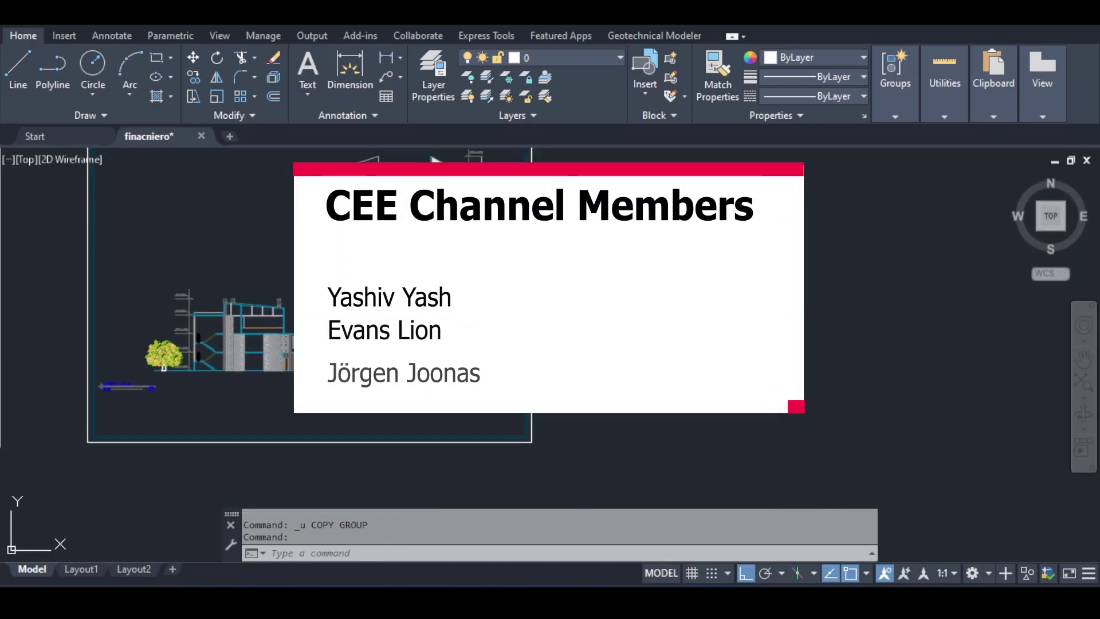
{"action": "middle_click_drag", "start_coordinate": [581, 177], "coordinate": [523, 245]}
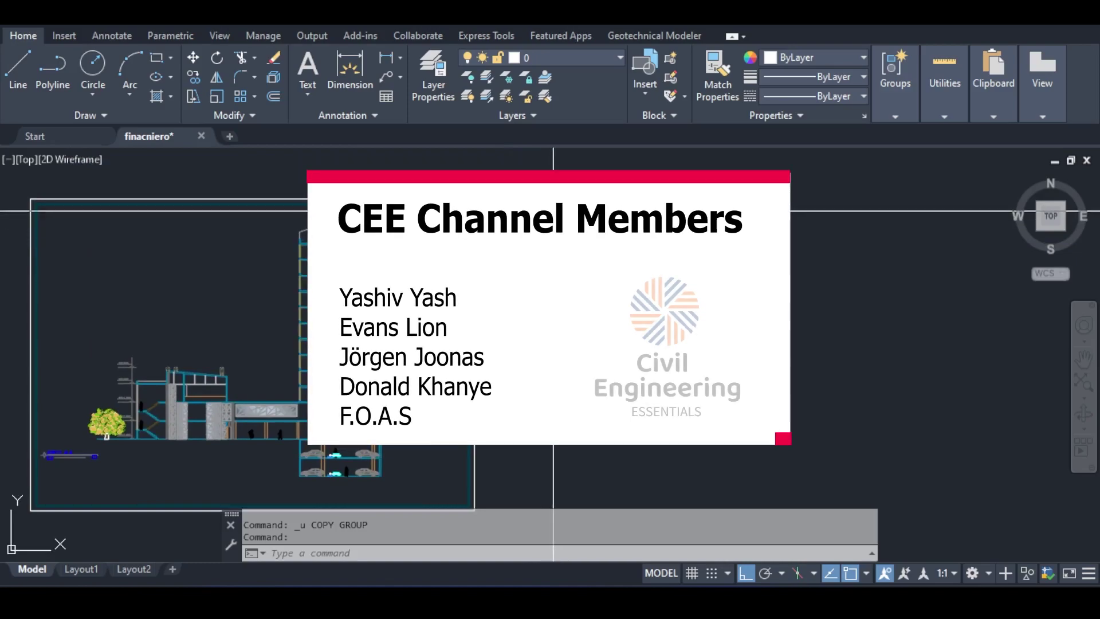